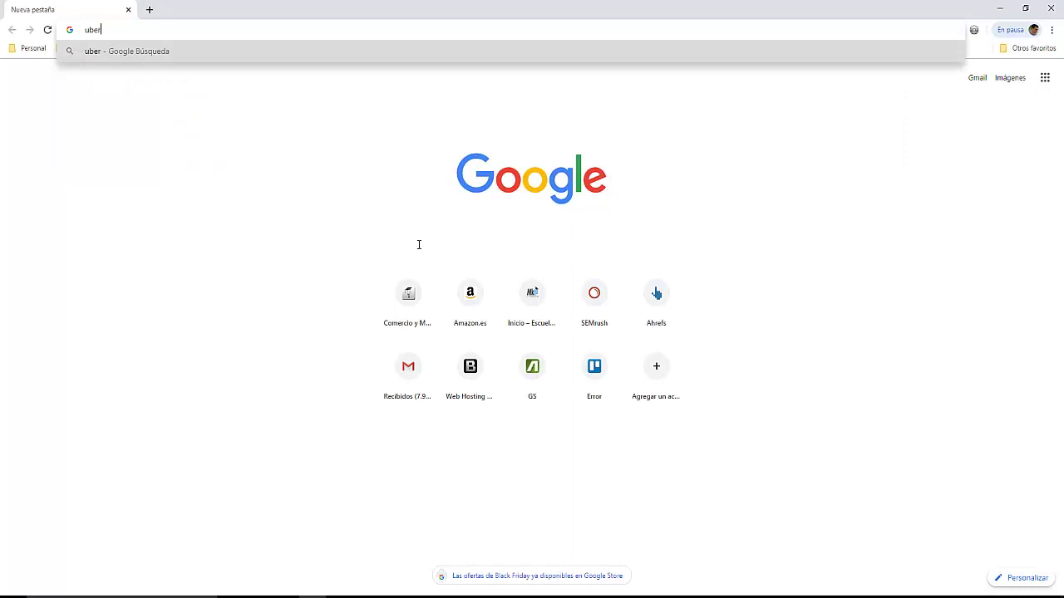
# Open the Ubersuggest page through a Google search for "ubersuggest" and analyse the keyword "posicionar entradas en google" for Español / España.
pyautogui.write('suggest')
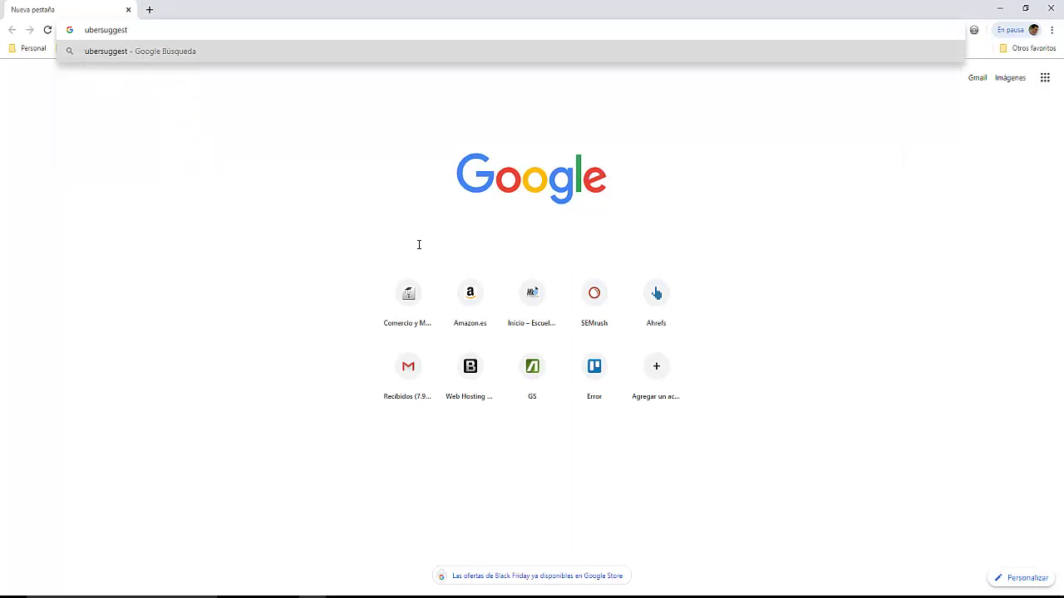
pyautogui.press('Return')
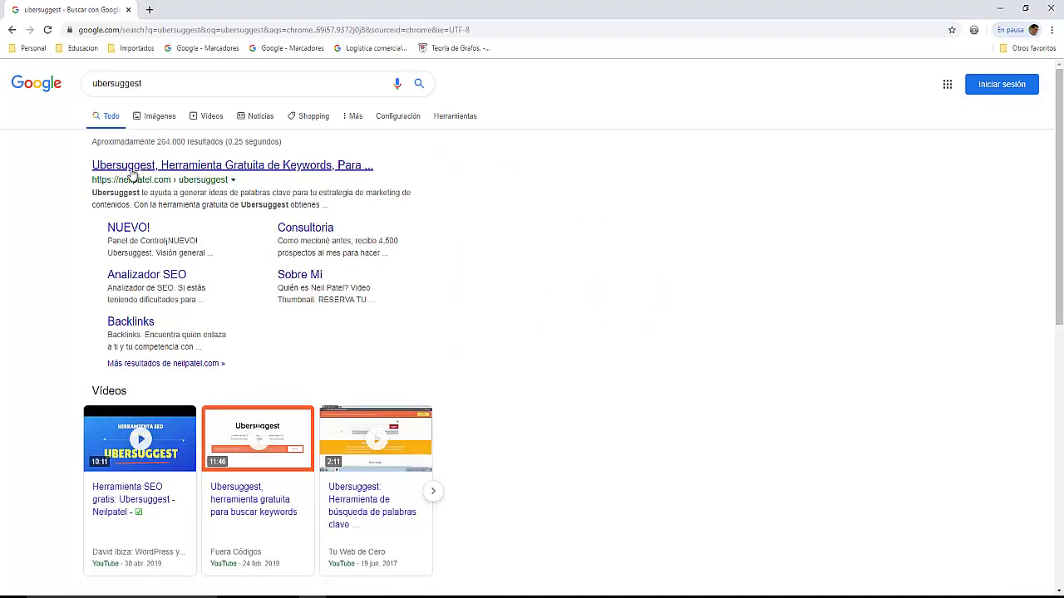
pyautogui.click(132, 168)
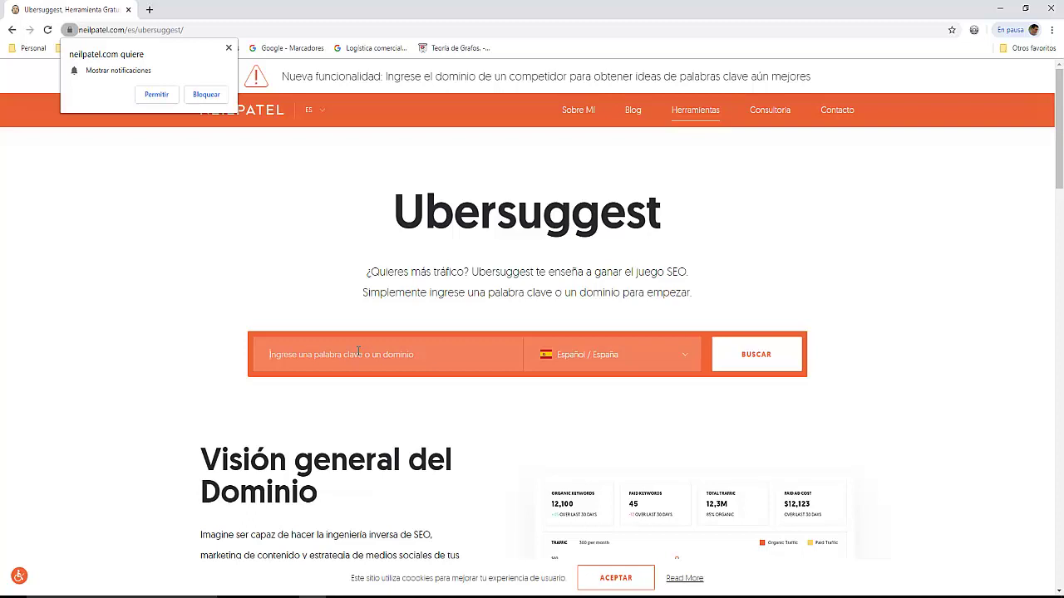
pyautogui.write('posicionar entradas en google')
pyautogui.click(757, 363)
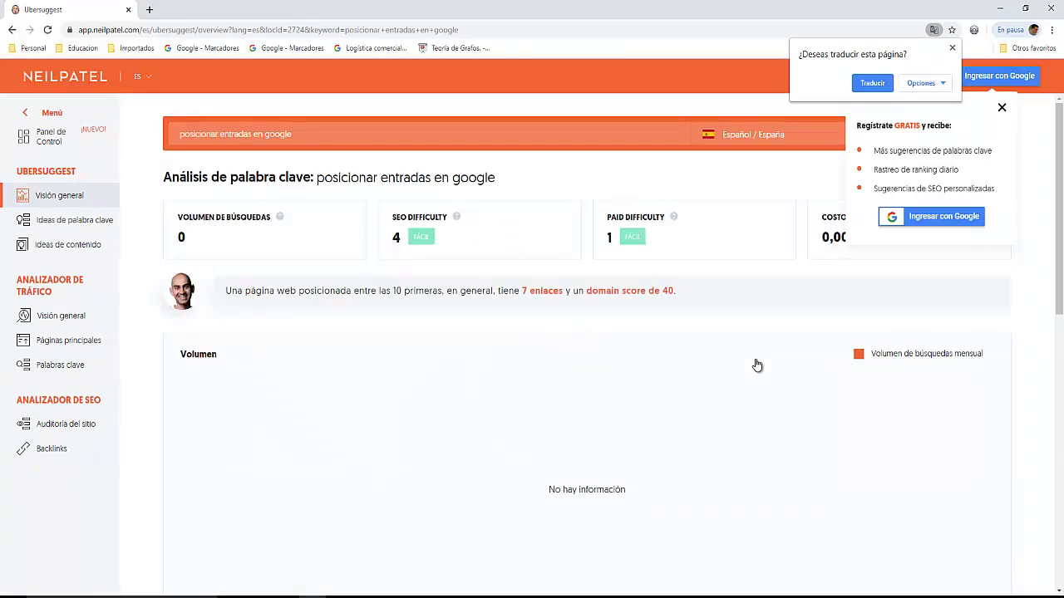
# Sign in to Ubersuggest with the first listed Google account, entering the account password.
pyautogui.click(922, 221)
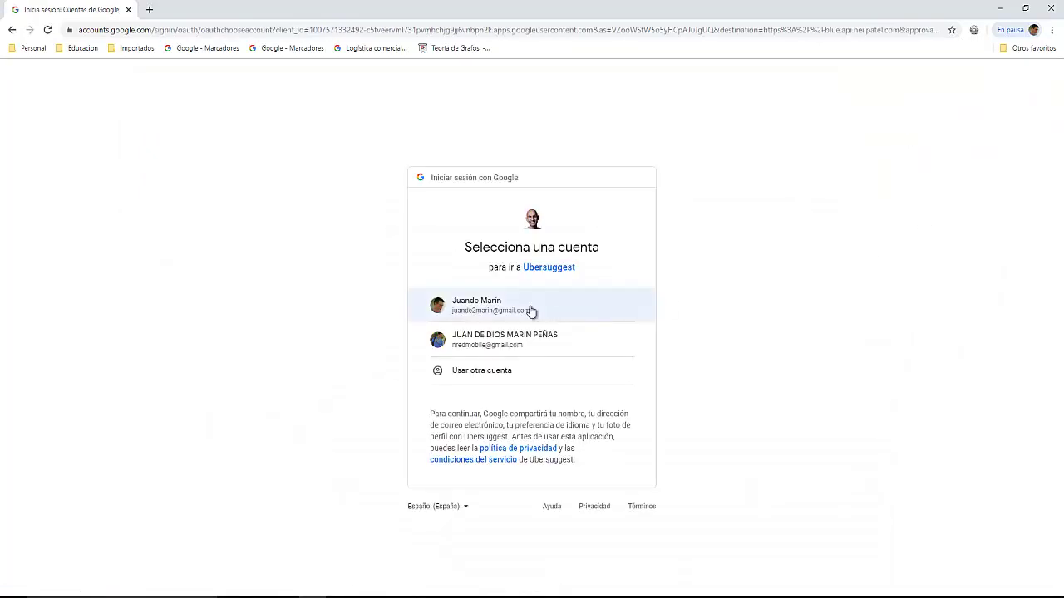
pyautogui.click(501, 312)
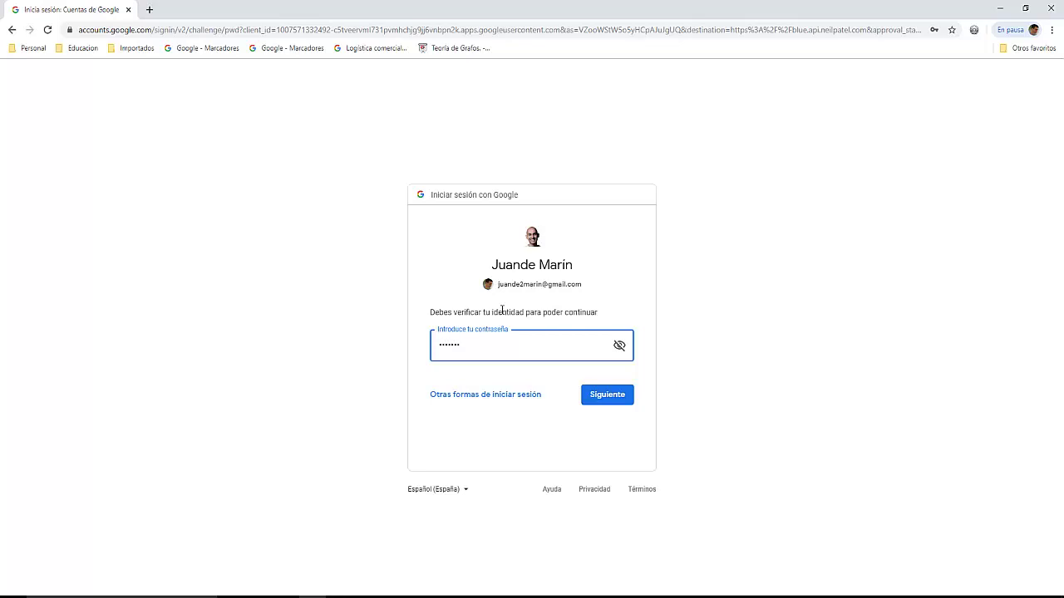
pyautogui.click(600, 394)
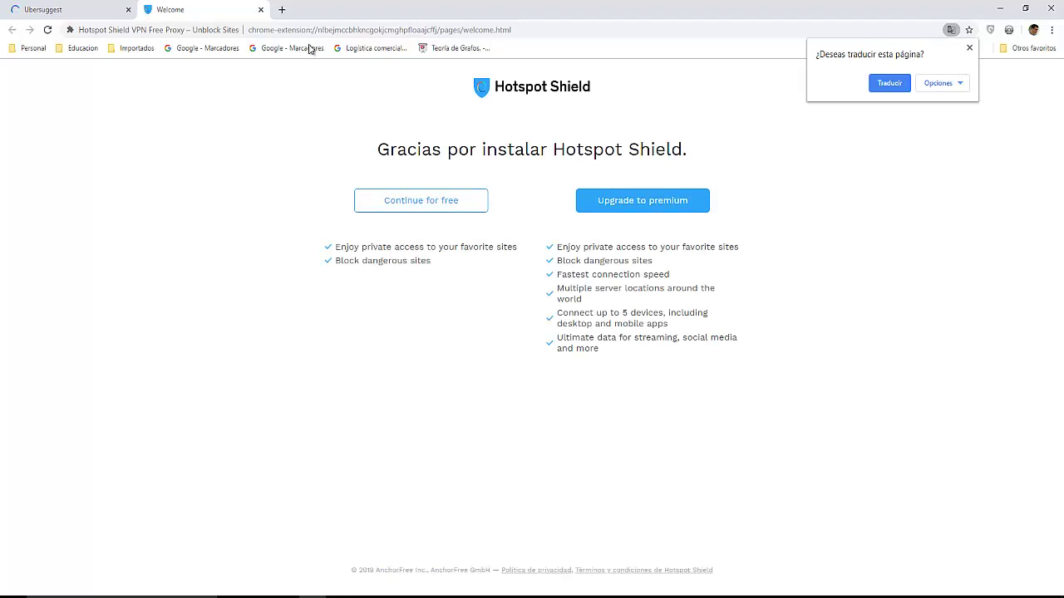
# Close the Hotspot Shield welcome page and dismiss the translation offer on the Ubersuggest page.
pyautogui.click(260, 11)
pyautogui.click(261, 11)
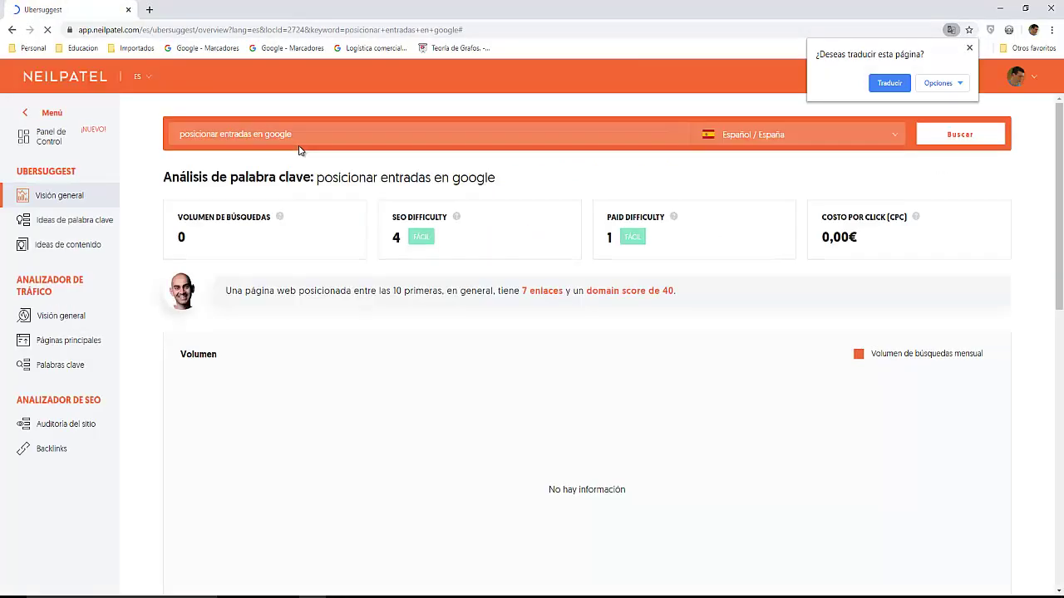
pyautogui.click(969, 50)
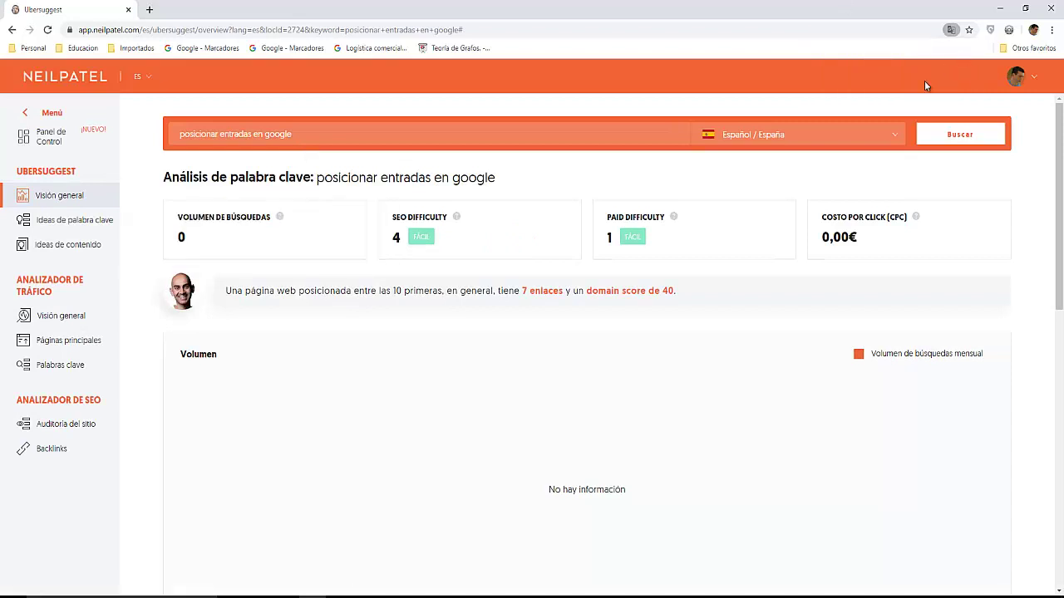
# Review the keyword overview and open the detailed analysis of the suggested keyword "posicionar en google gratis".
pyautogui.scroll(-2, 278, 342)
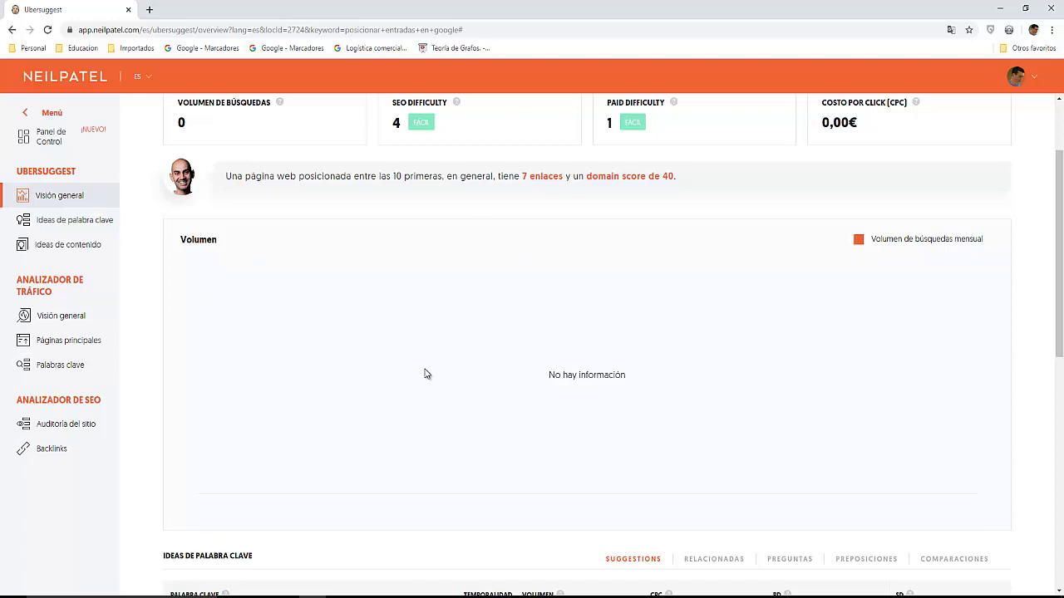
pyautogui.scroll(2, 263, 353)
pyautogui.scroll(-8, 334, 425)
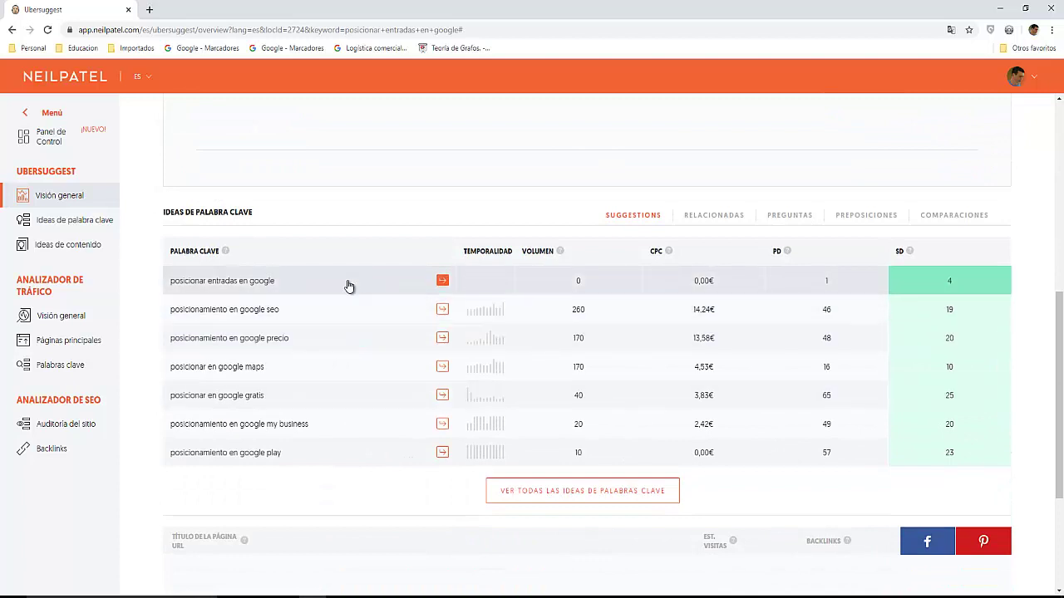
pyautogui.scroll(-1, 249, 270)
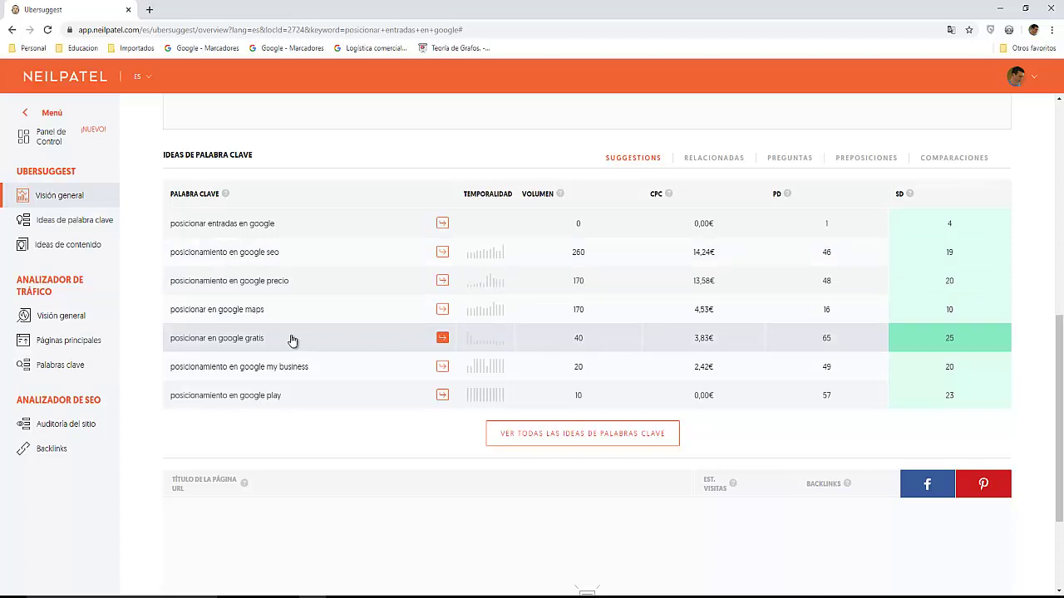
pyautogui.click(246, 343)
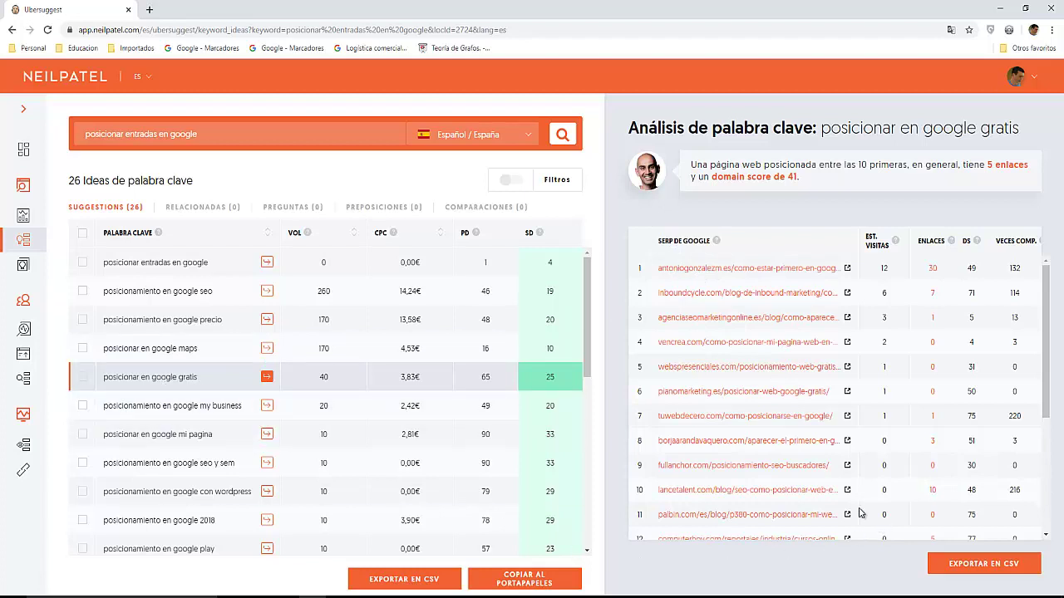
# Export the keyword ideas and the Google SERP analysis as CSV files, and open the keyword ideas file in Excel.
pyautogui.click(410, 582)
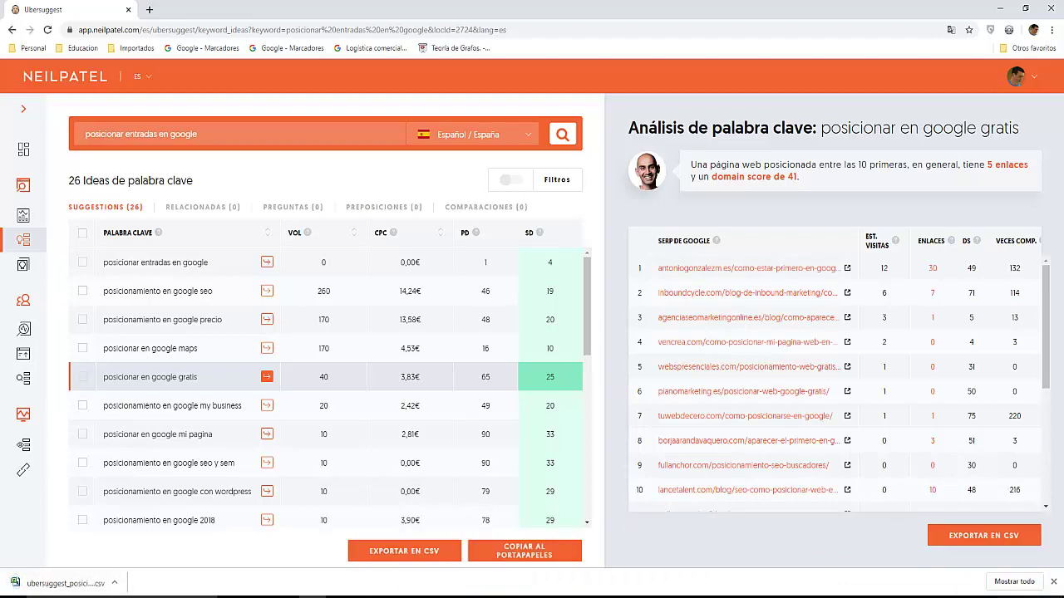
pyautogui.click(983, 537)
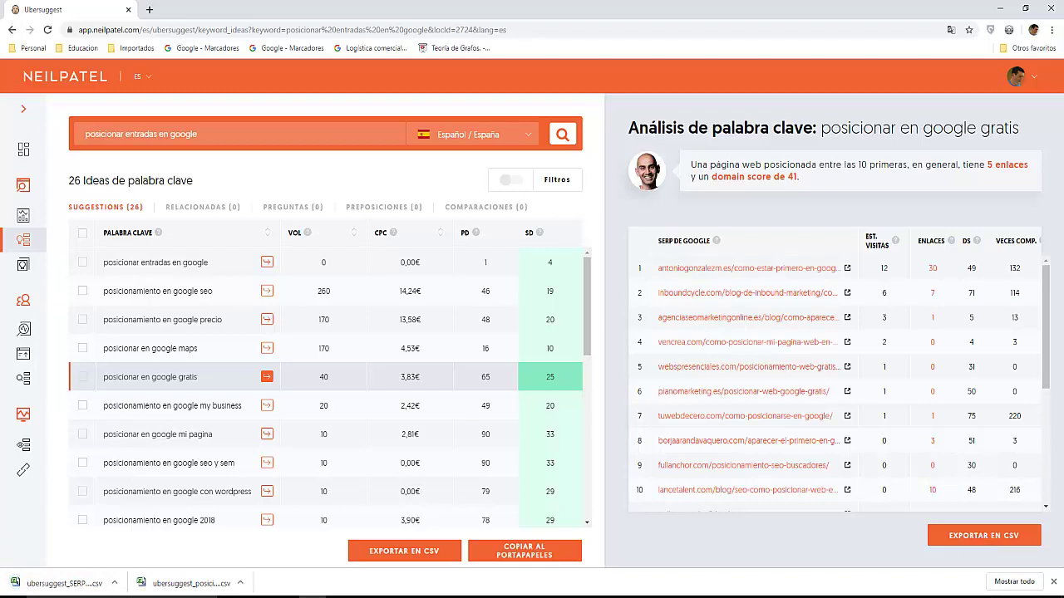
pyautogui.click(187, 584)
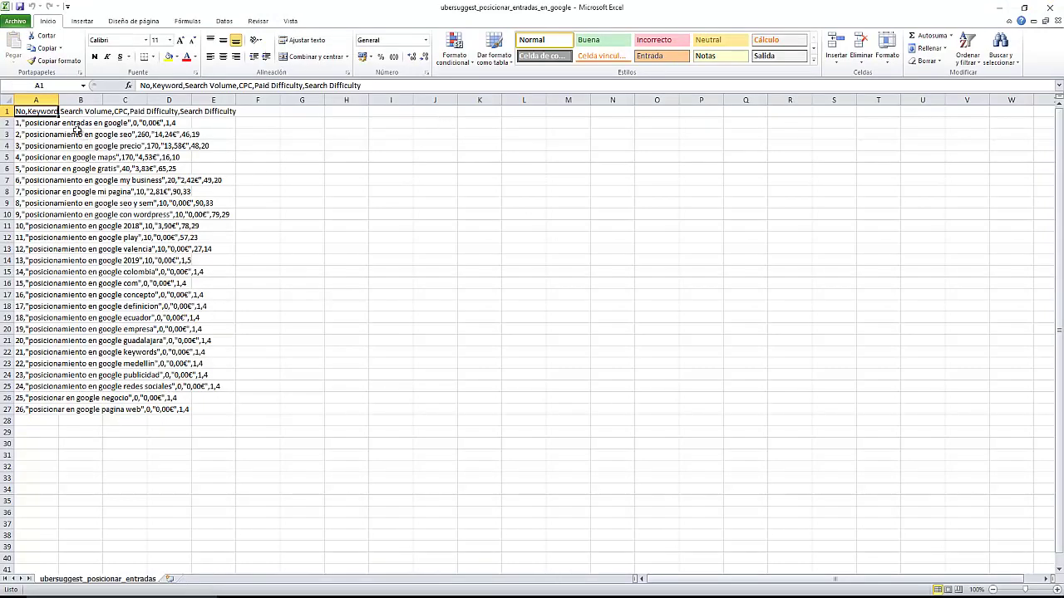
# Split column A into separate columns with Text to Columns as delimited data, adding comma as a separator and keeping the General format.
pyautogui.click(42, 98)
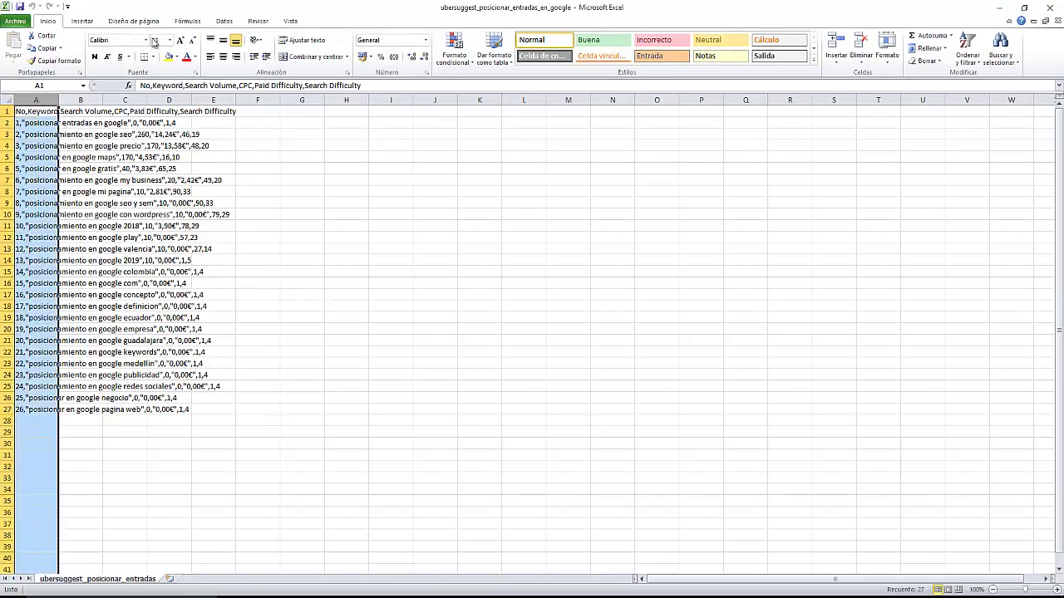
pyautogui.click(224, 21)
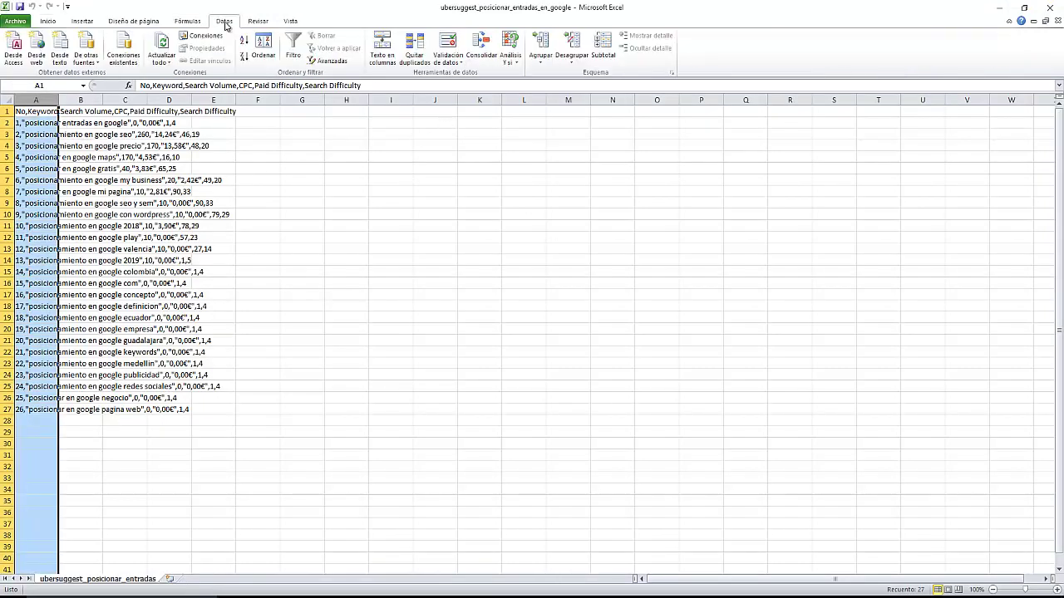
pyautogui.click(381, 51)
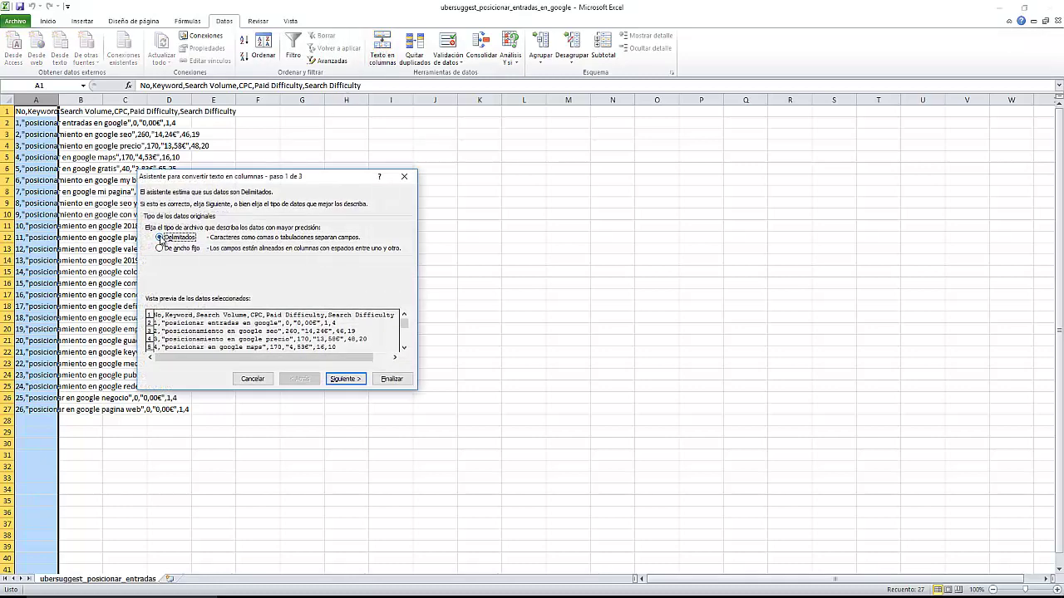
pyautogui.click(344, 379)
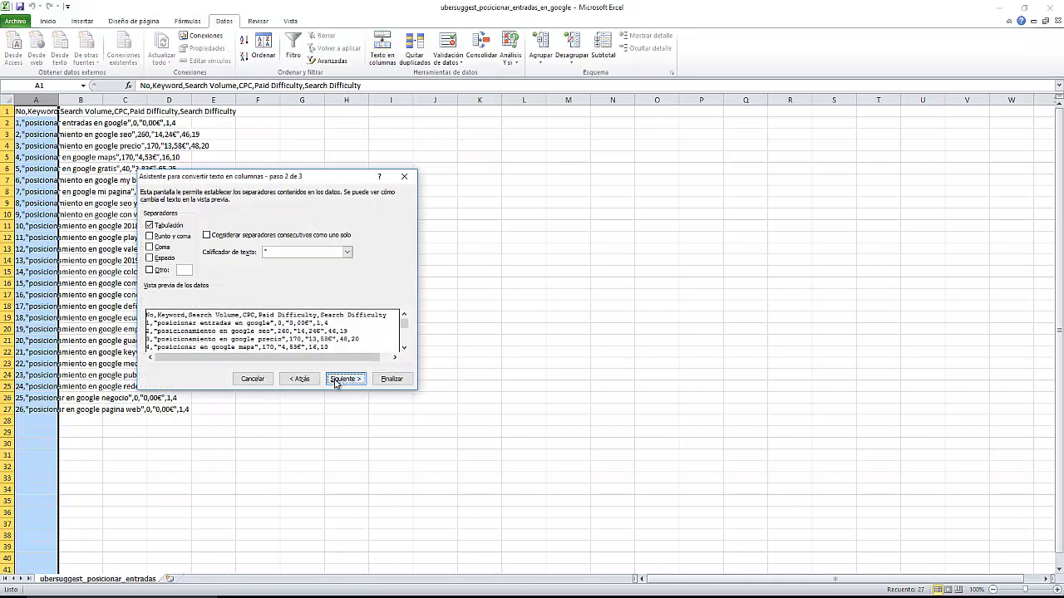
pyautogui.click(150, 248)
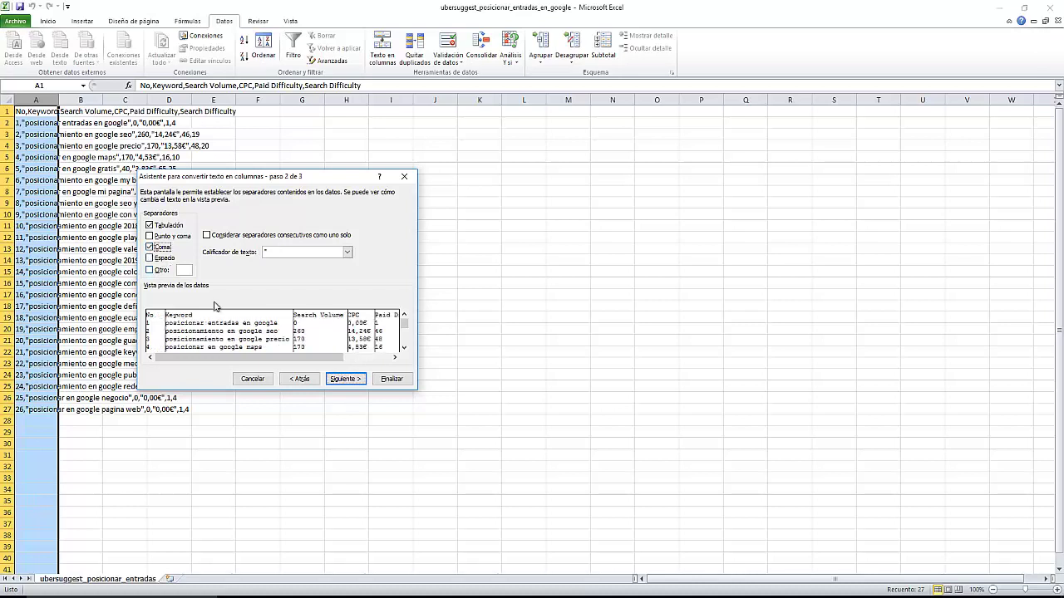
pyautogui.click(346, 379)
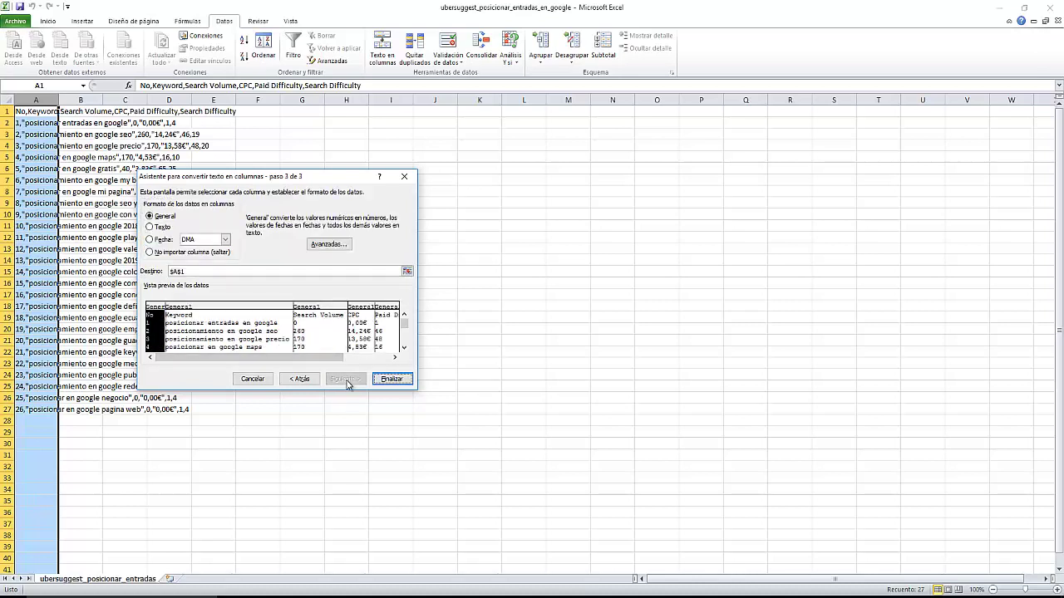
pyautogui.click(299, 380)
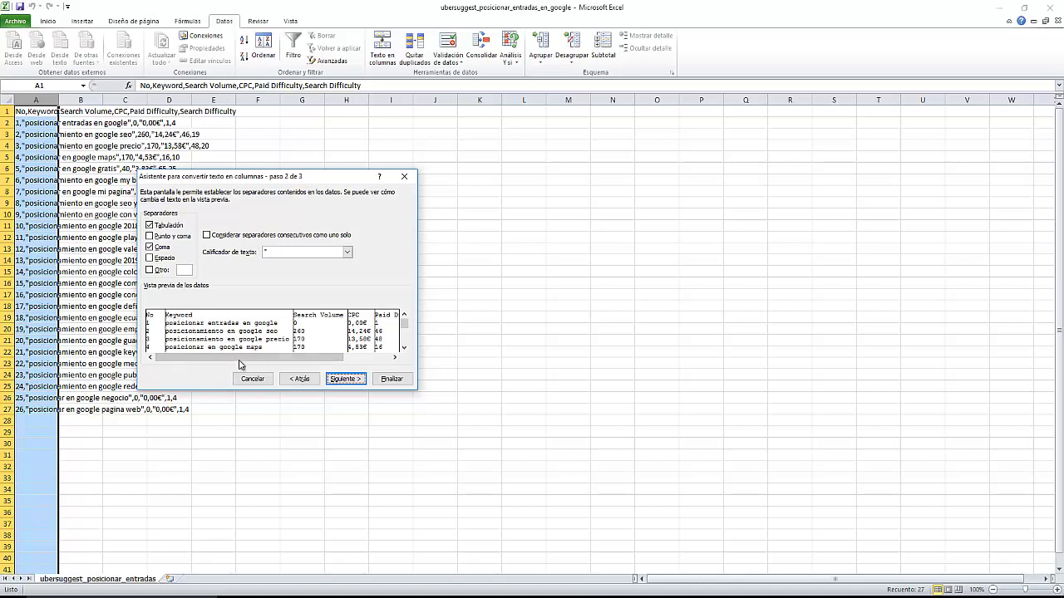
pyautogui.click(353, 380)
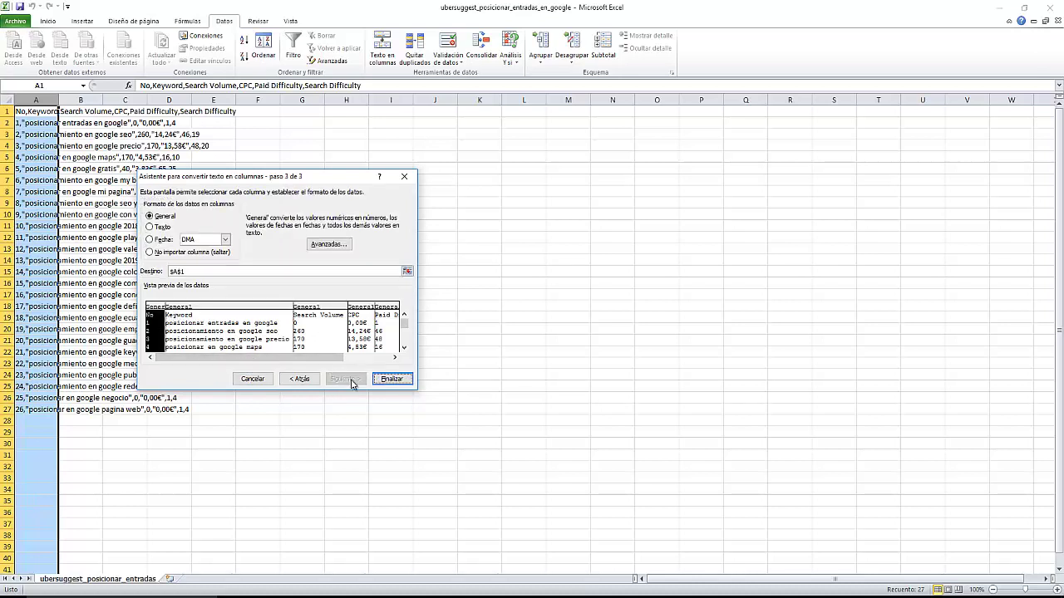
pyautogui.click(386, 380)
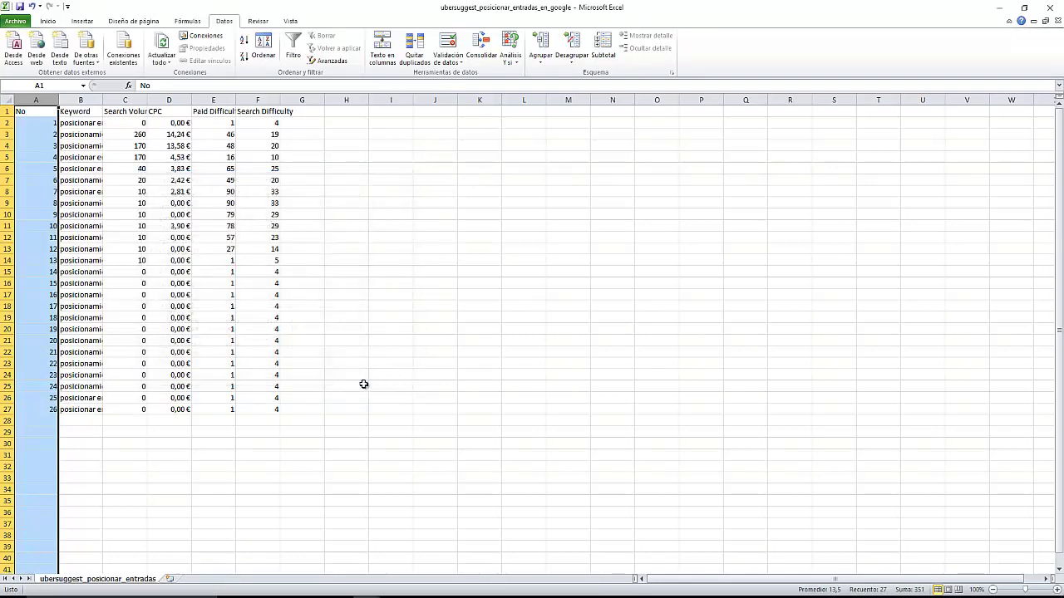
# Fit the widths of columns A to F to their contents.
pyautogui.doubleClick(56, 100)
pyautogui.click(58, 100)
pyautogui.doubleClick(73, 100)
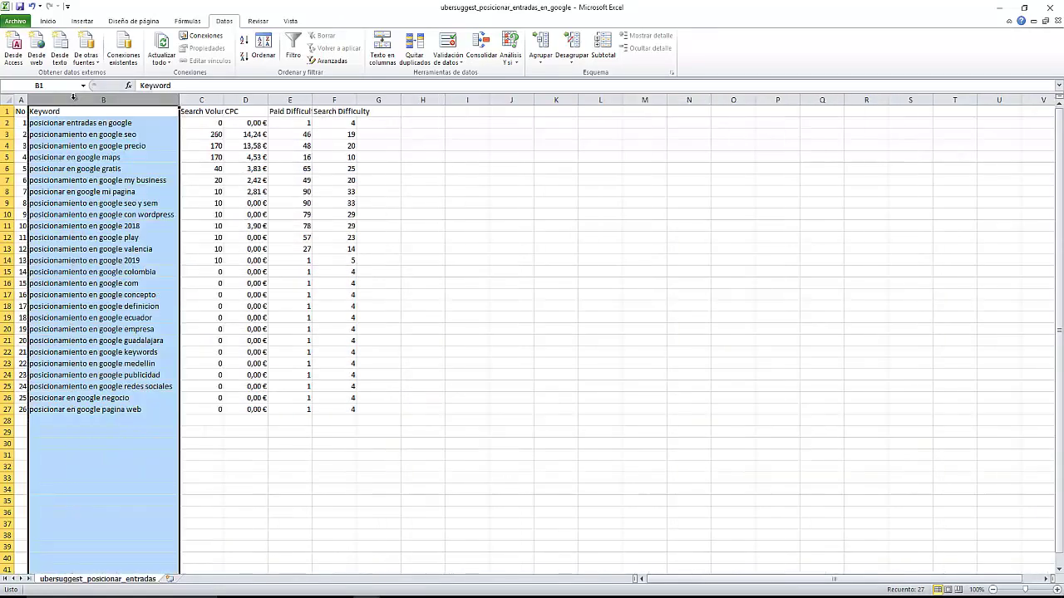
pyautogui.click(213, 100)
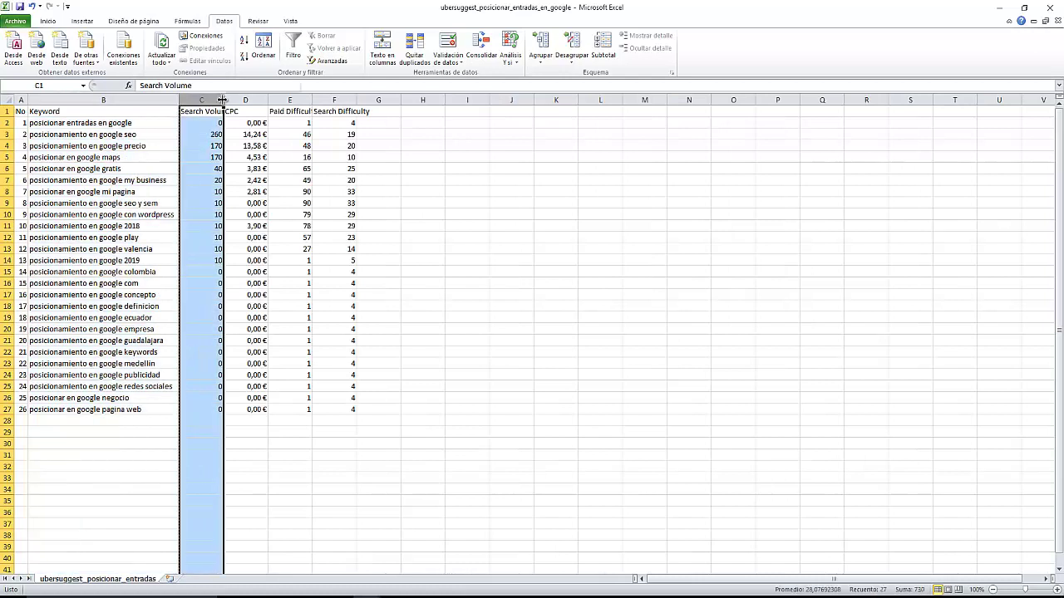
pyautogui.doubleClick(223, 100)
pyautogui.click(257, 99)
pyautogui.doubleClick(280, 100)
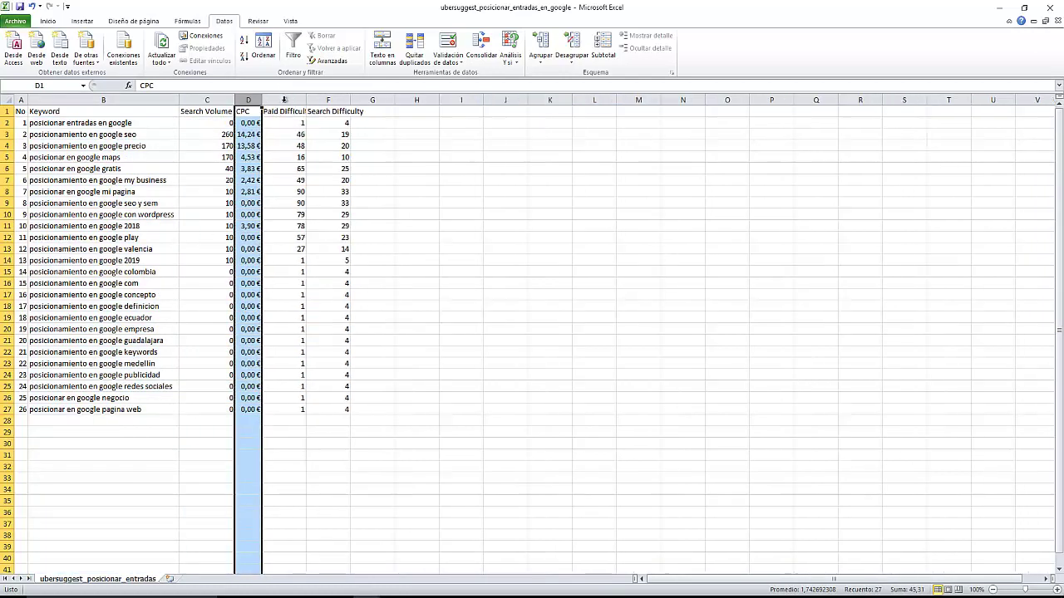
pyautogui.click(290, 99)
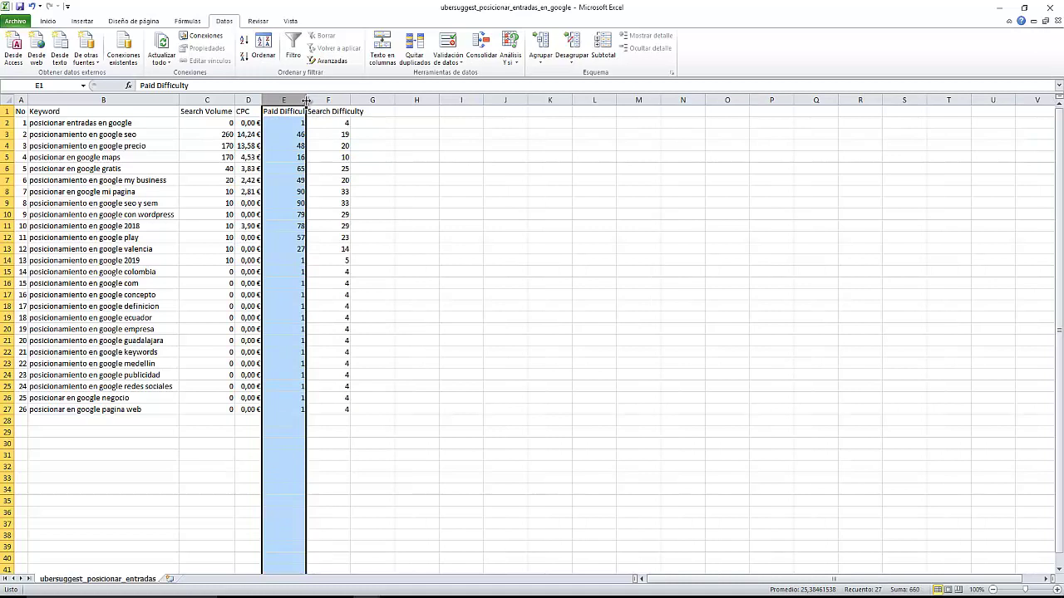
pyautogui.doubleClick(306, 100)
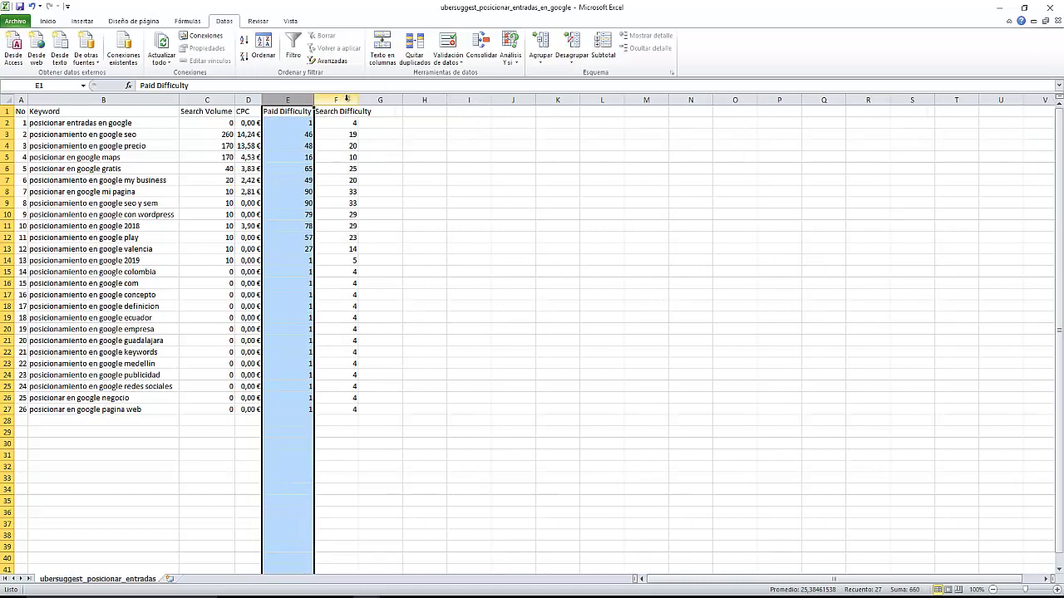
pyautogui.click(336, 100)
pyautogui.doubleClick(359, 100)
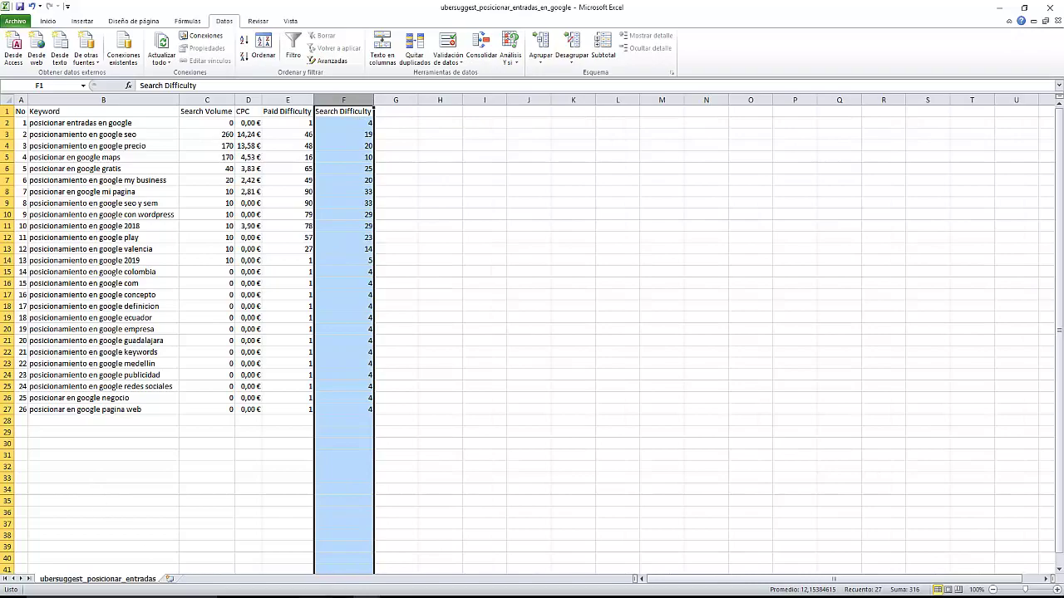
# Open the exported SERP analysis CSV in Excel and split column A with Text to Columns, delimited, adding comma as separator, General format.
pyautogui.hotkey('alt', 'Tab')
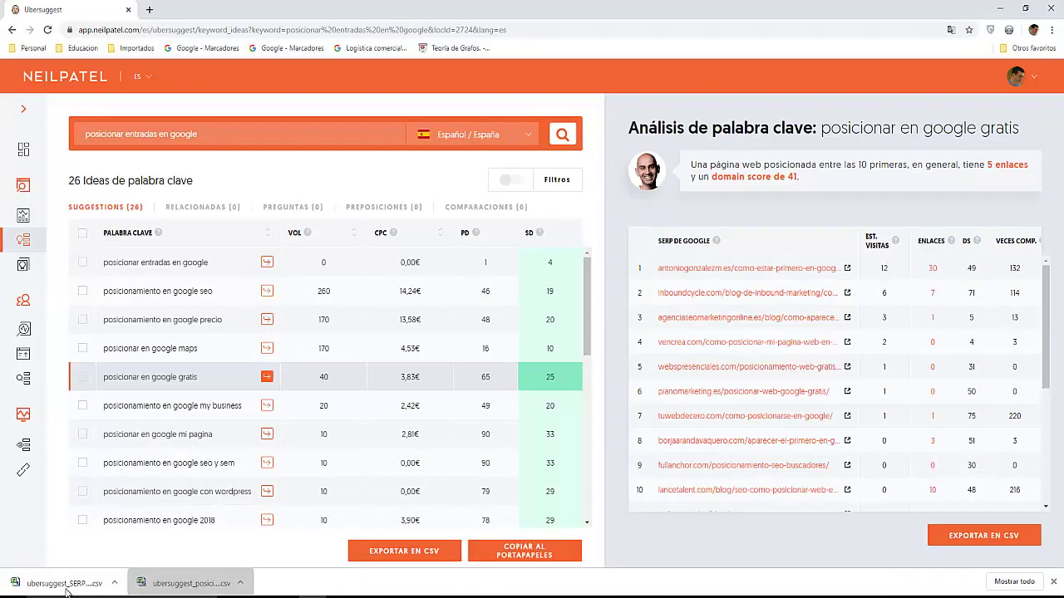
pyautogui.click(66, 590)
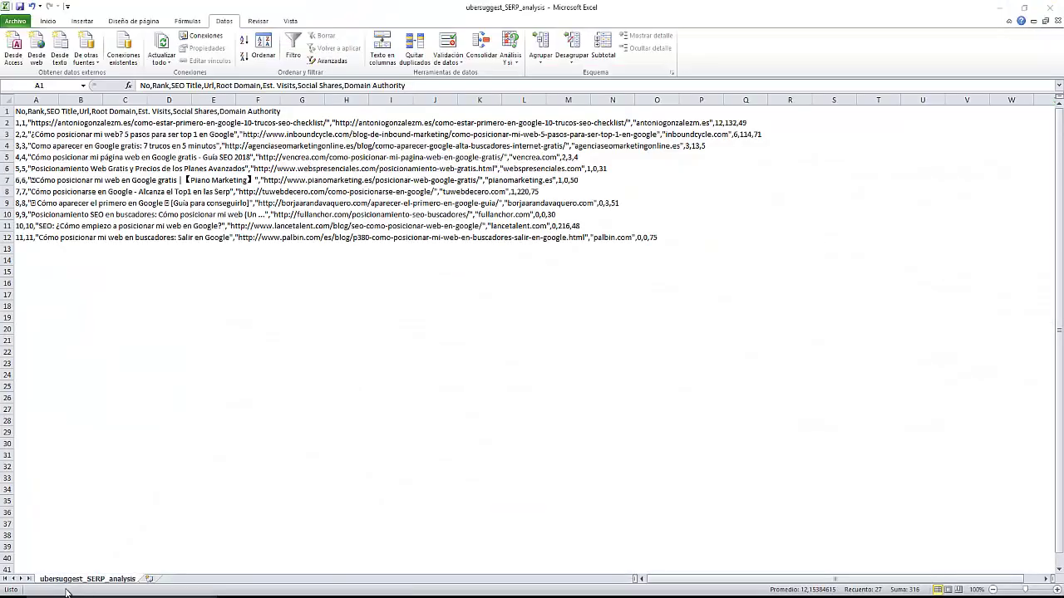
pyautogui.click(33, 98)
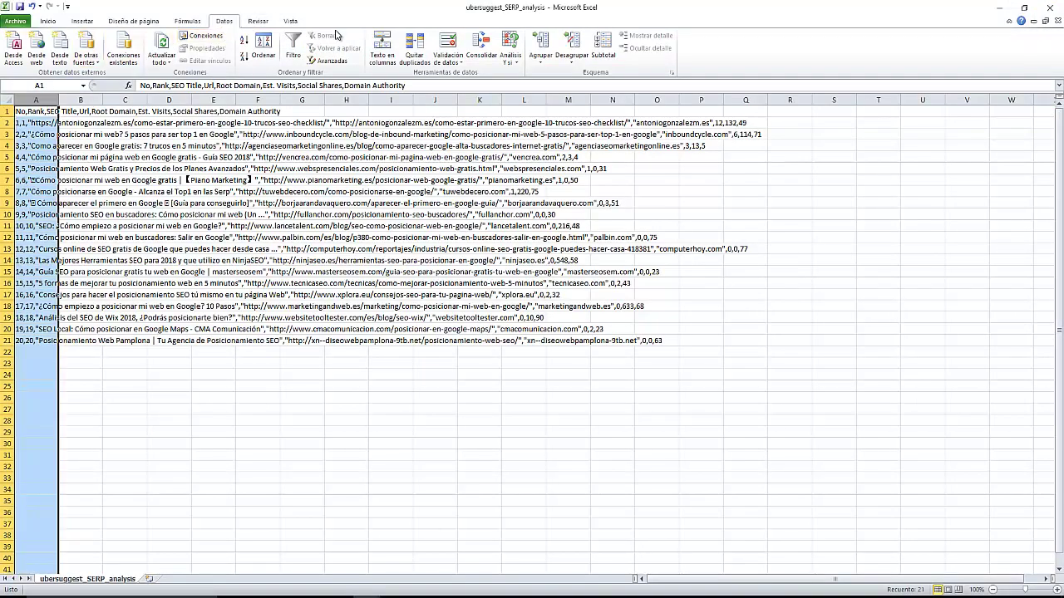
pyautogui.click(382, 50)
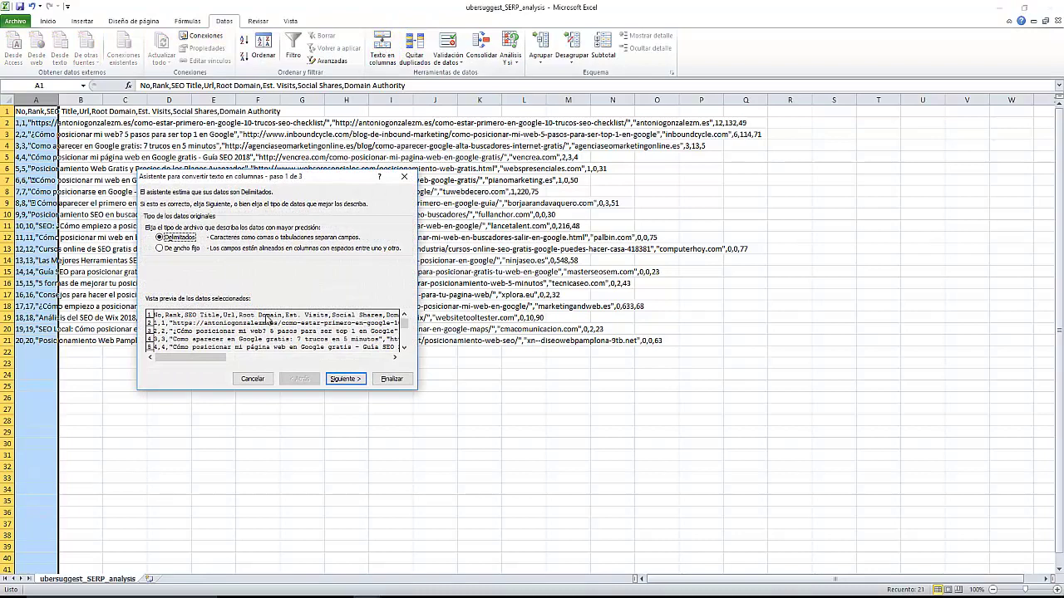
pyautogui.click(346, 379)
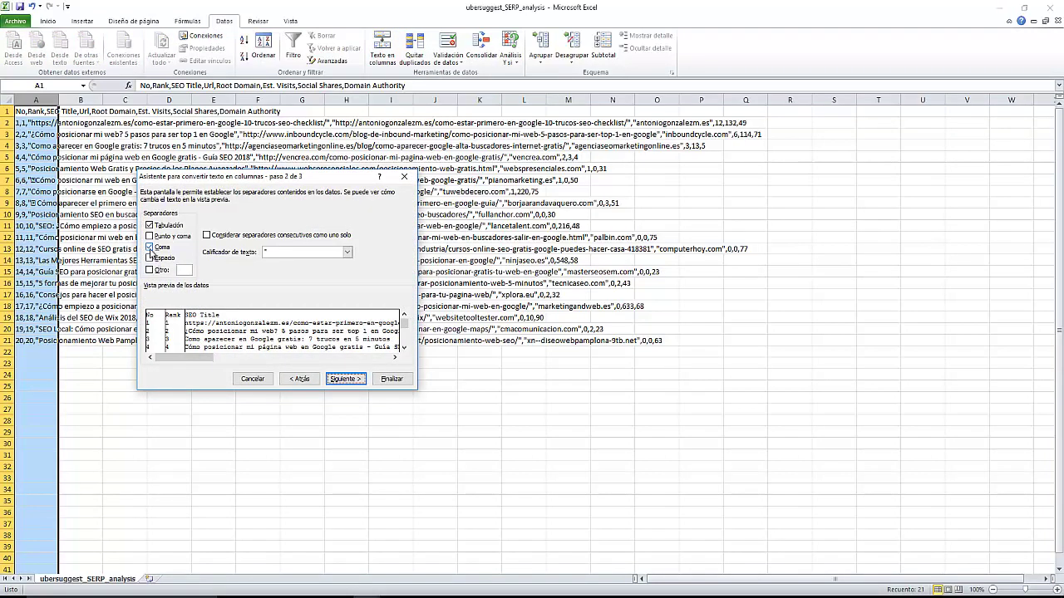
pyautogui.click(343, 381)
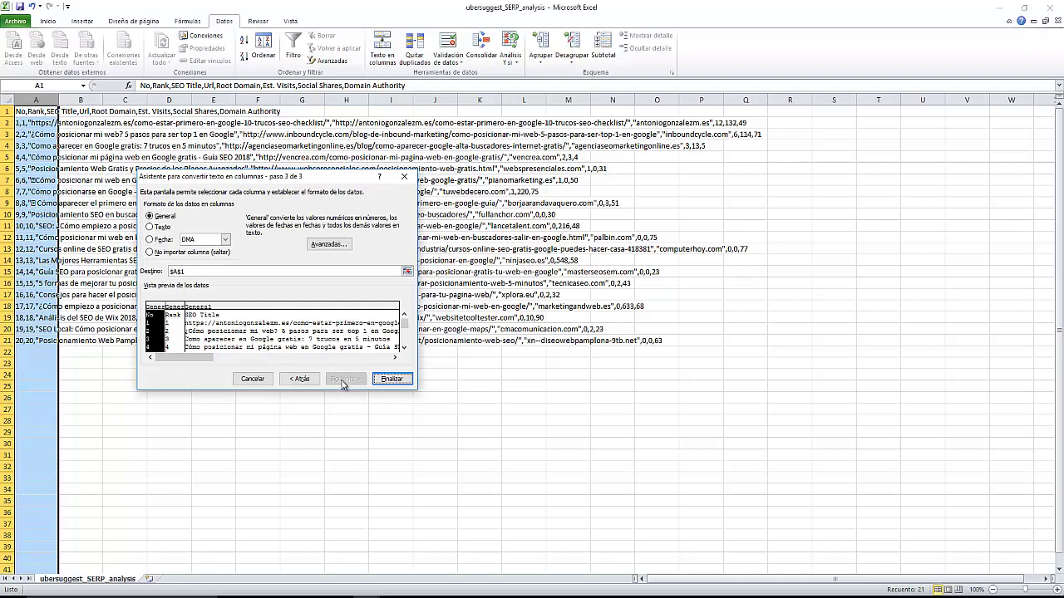
pyautogui.click(390, 379)
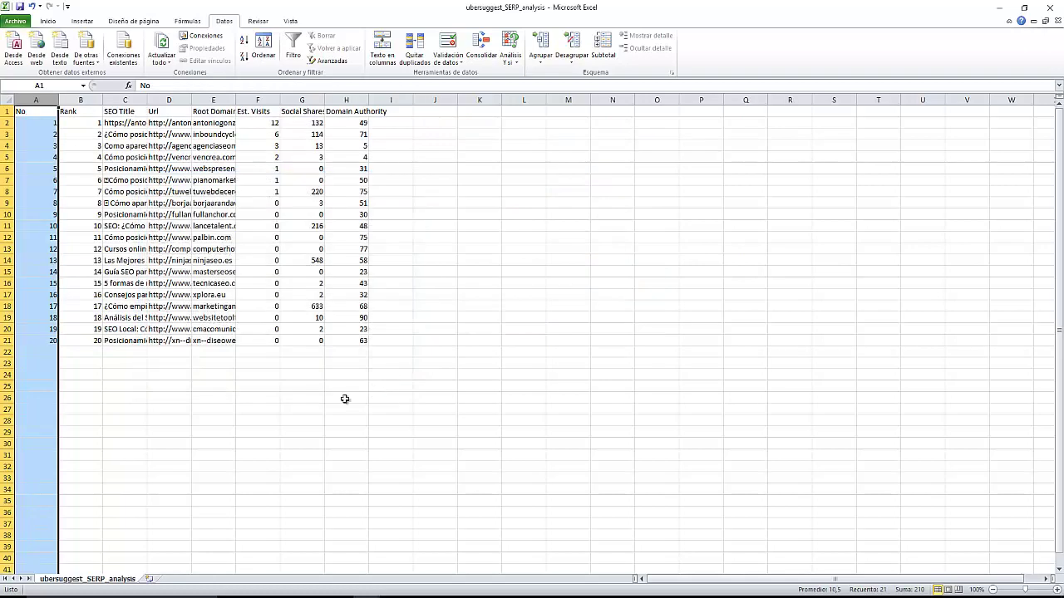
# Fit the widths of columns A to E to their contents and switch to the PowerPoint presentation.
pyautogui.doubleClick(57, 99)
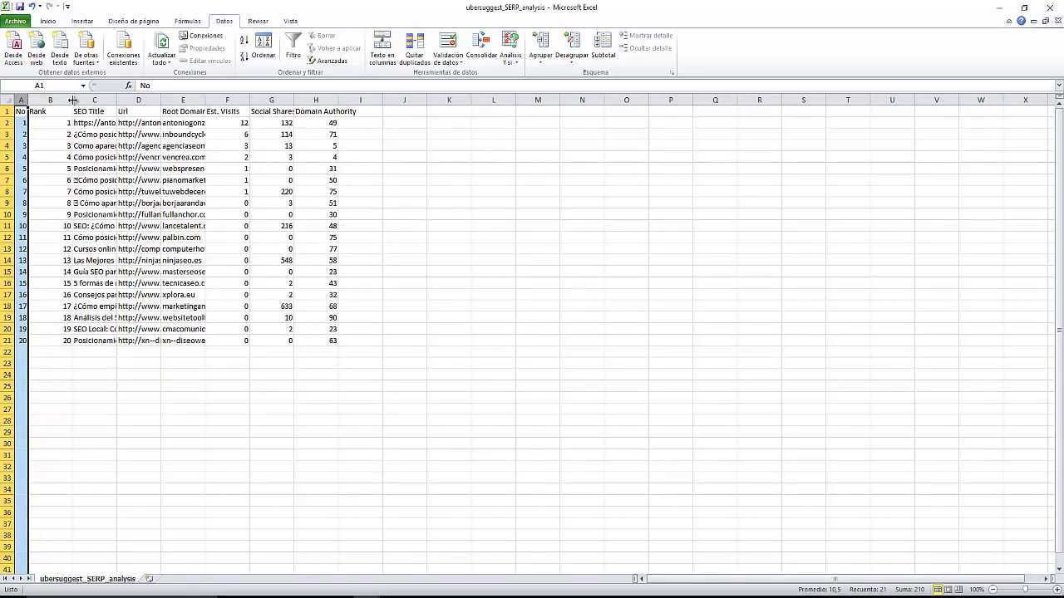
pyautogui.click(64, 98)
pyautogui.doubleClick(72, 99)
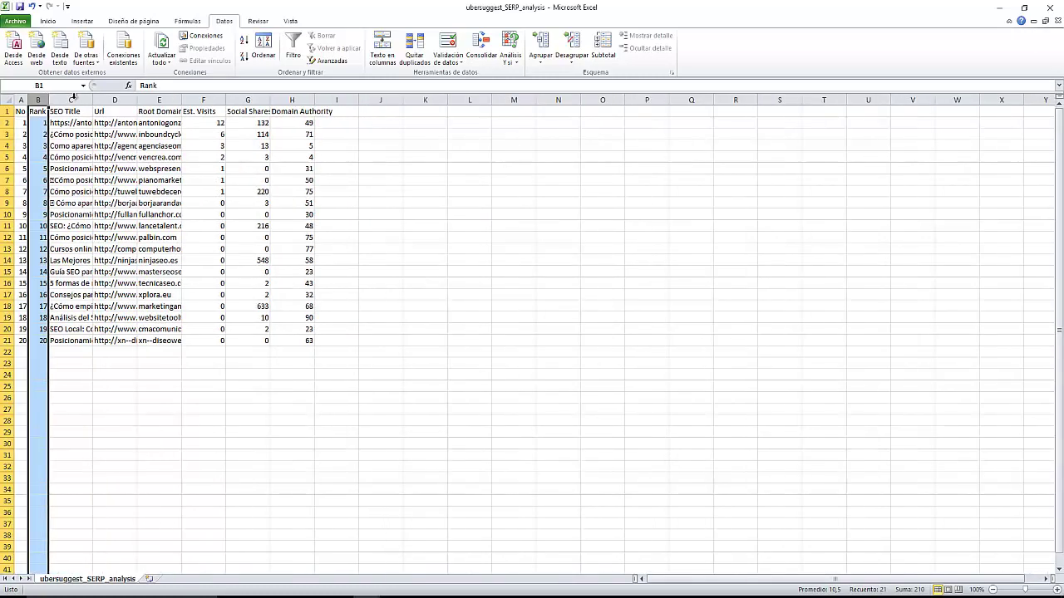
pyautogui.click(79, 97)
pyautogui.doubleClick(92, 99)
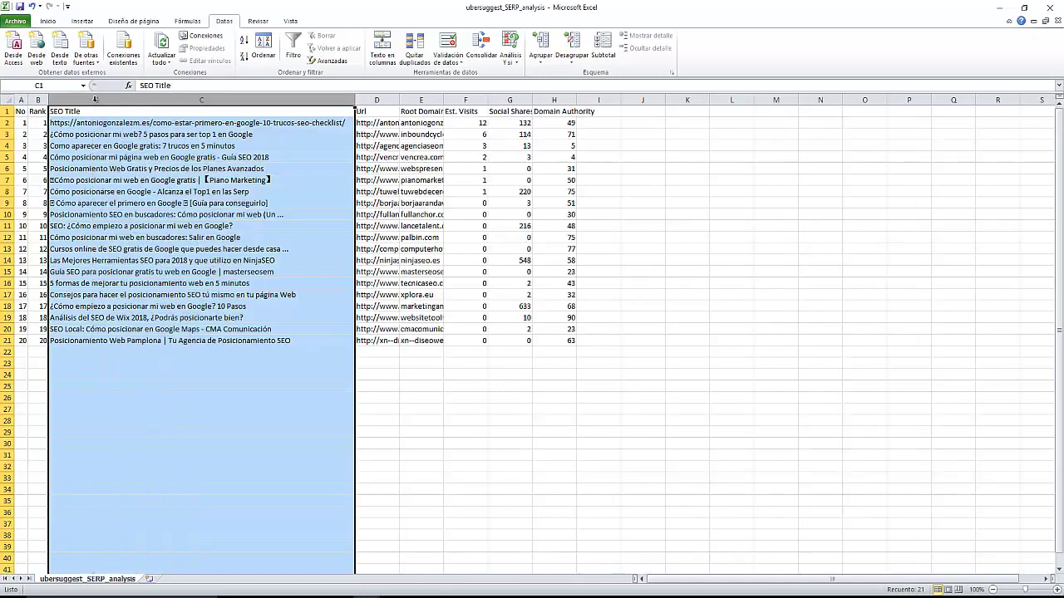
pyautogui.click(378, 99)
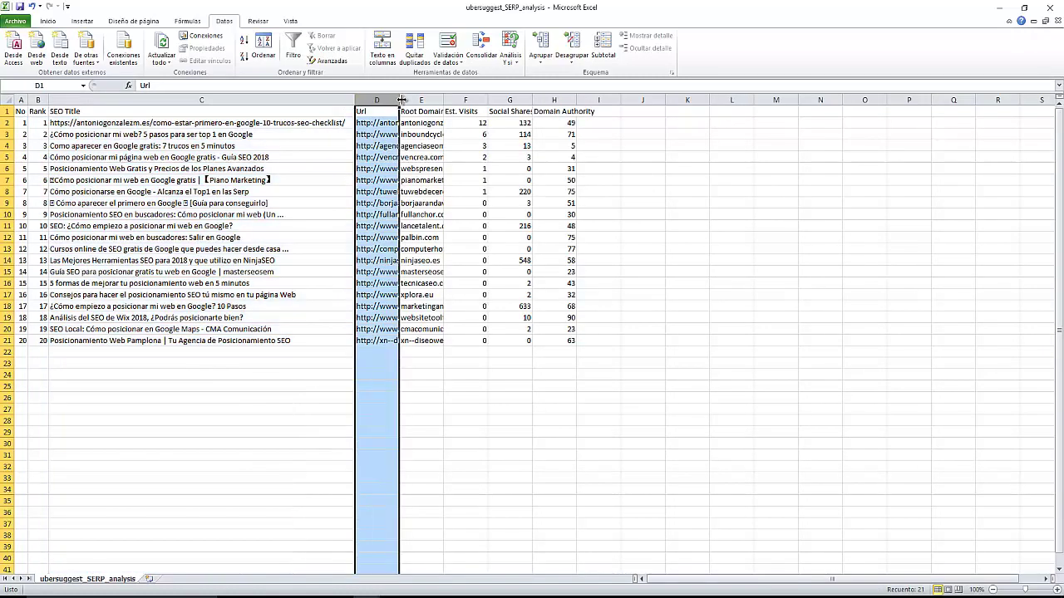
pyautogui.doubleClick(400, 100)
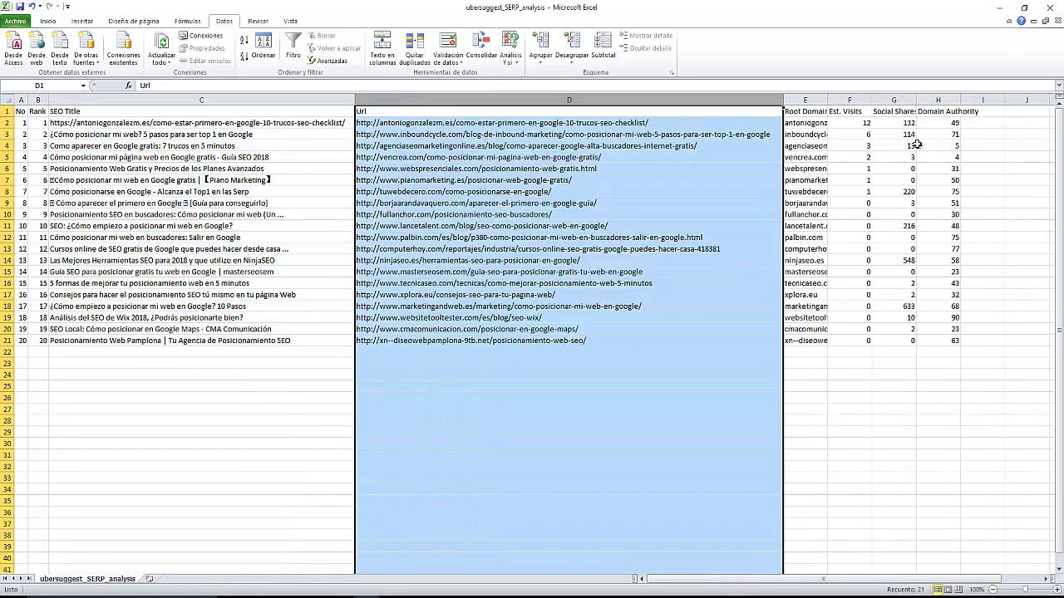
pyautogui.click(814, 101)
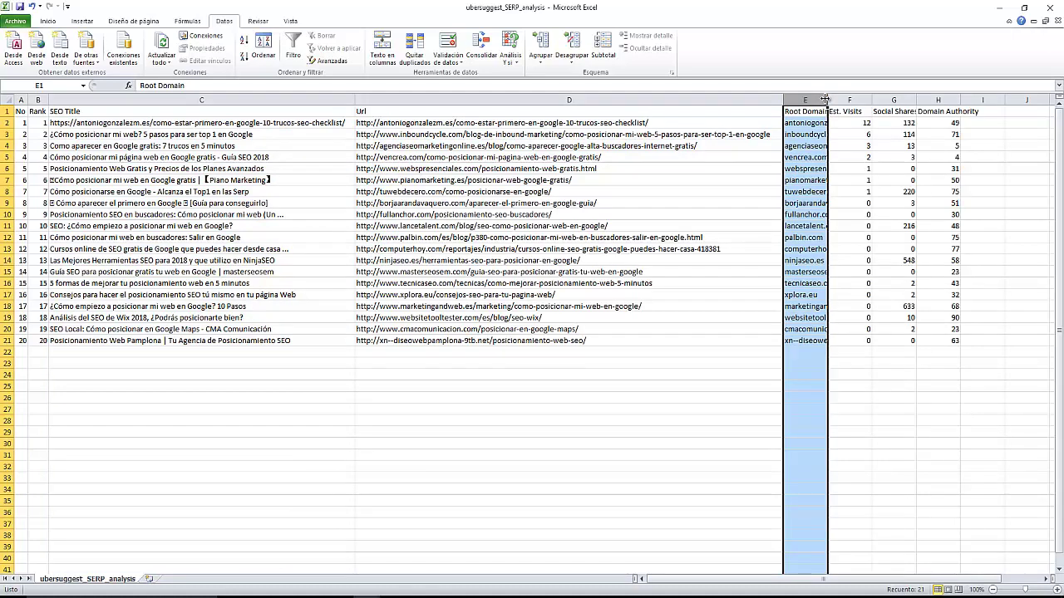
pyautogui.doubleClick(826, 99)
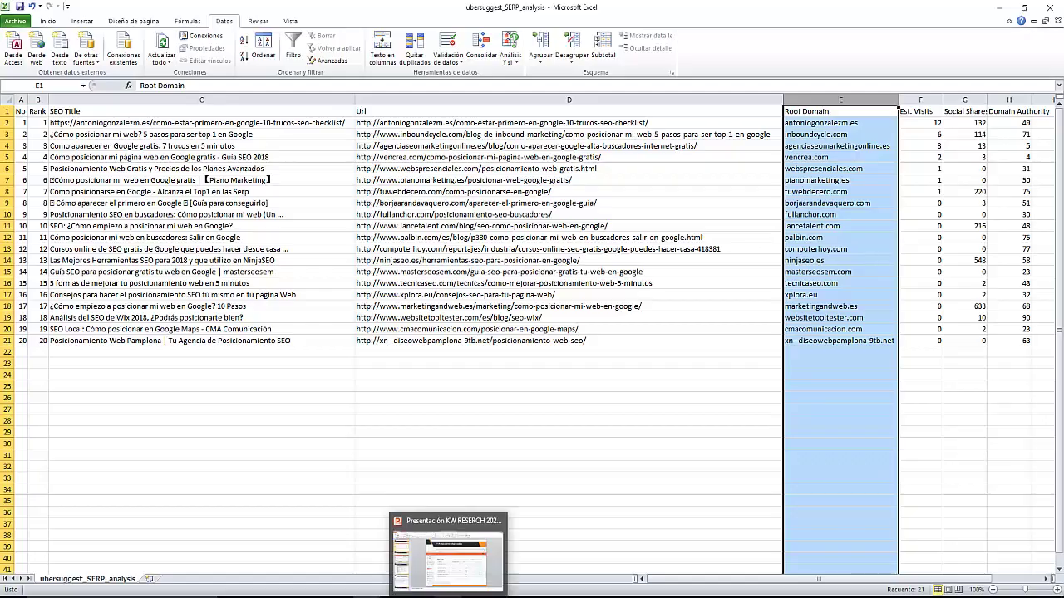
pyautogui.click(449, 540)
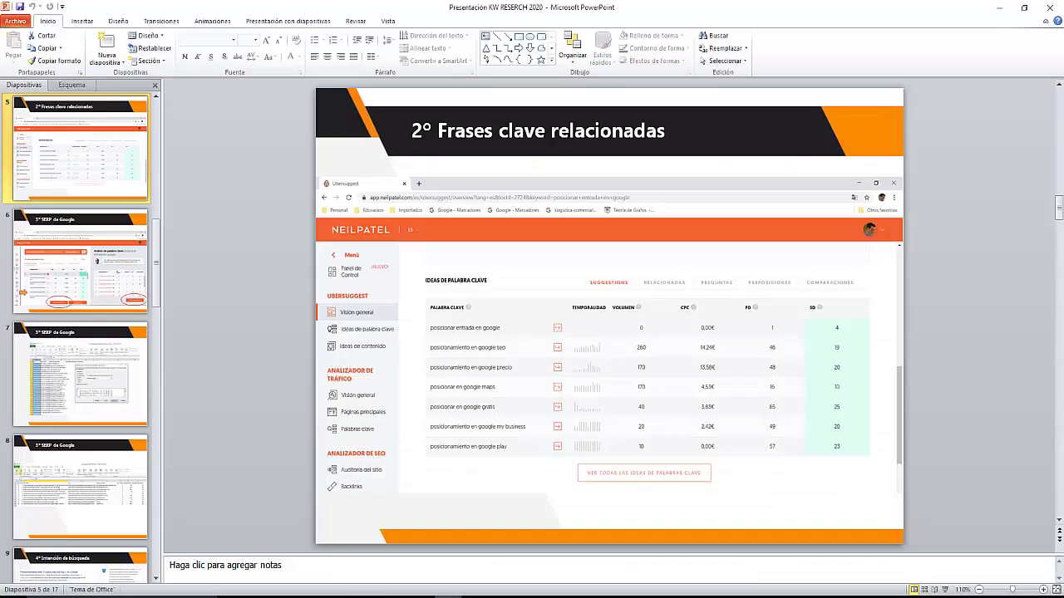
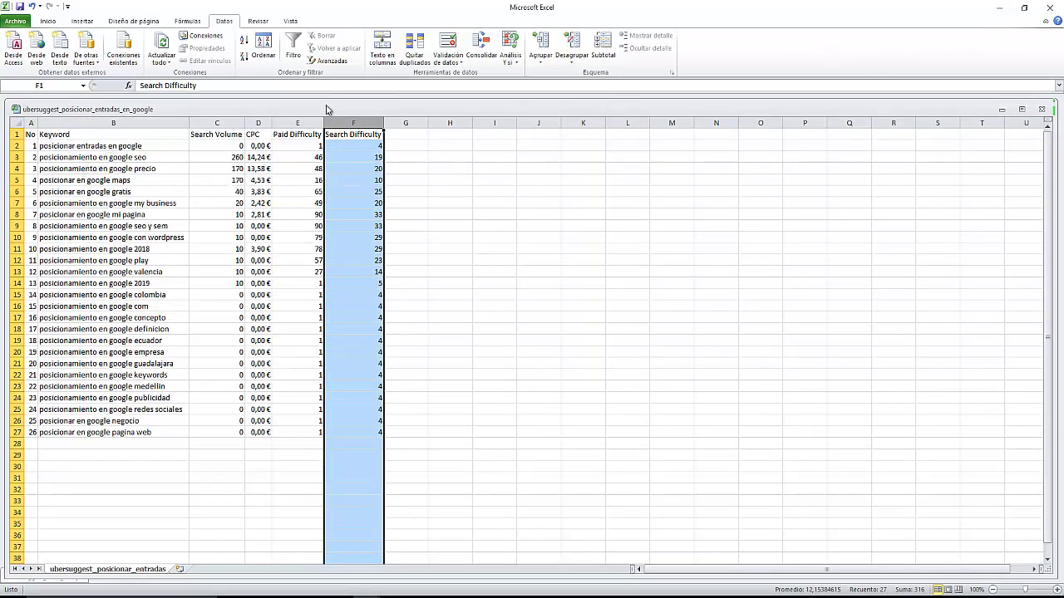
# Copy the keyword ideas table A1:F27 into a new sheet of the ubersuggest_SERP_analysis workbook and maximize that workbook.
pyautogui.moveTo(31, 134); pyautogui.dragTo(351, 427)
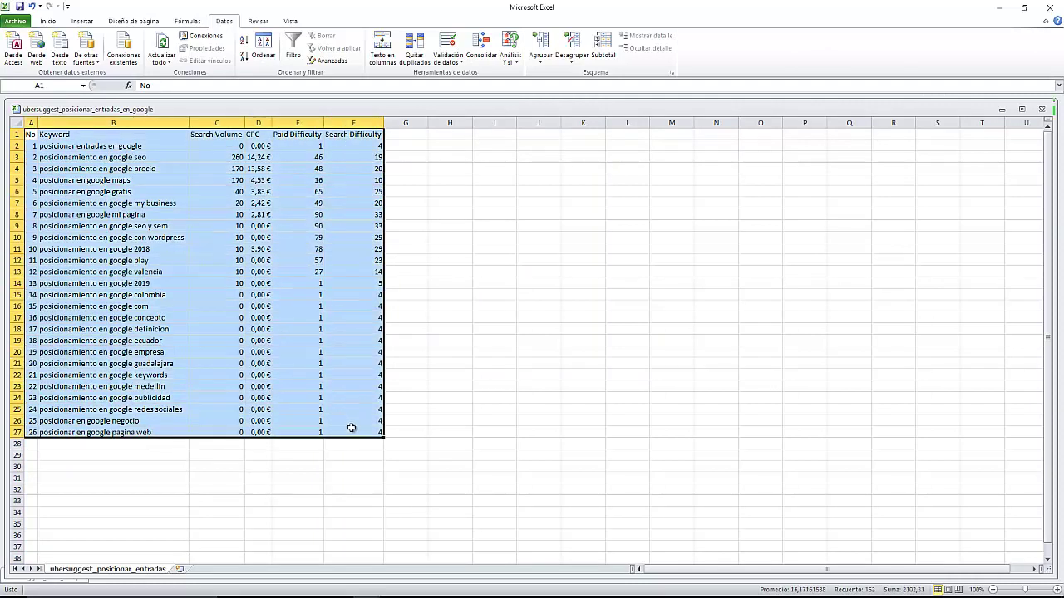
pyautogui.hotkey('ctrl', 'c')
pyautogui.click(366, 597)
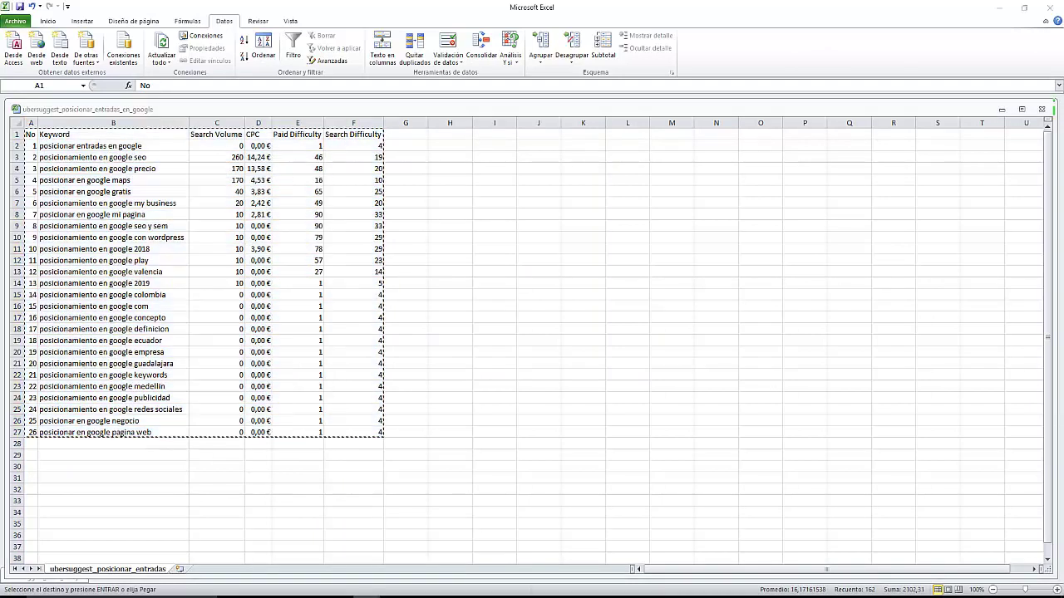
pyautogui.click(425, 578)
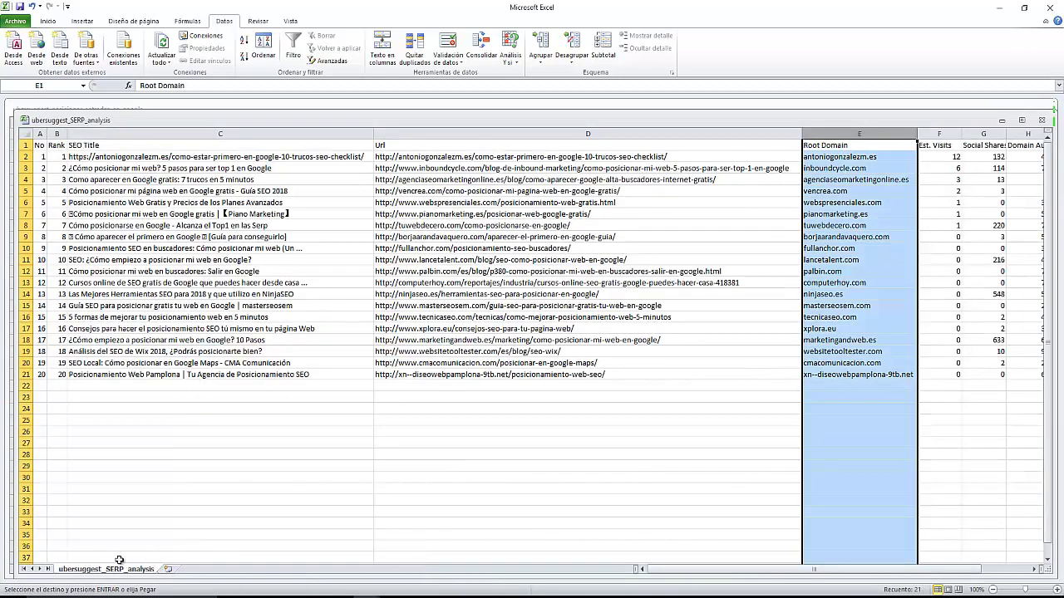
pyautogui.click(167, 569)
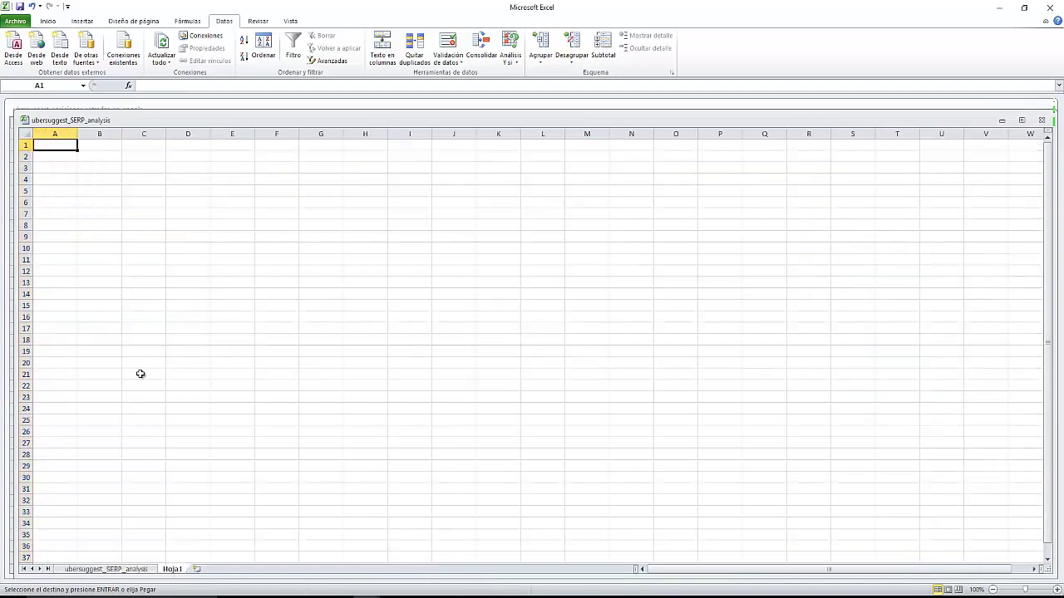
pyautogui.hotkey('ctrl', 'v')
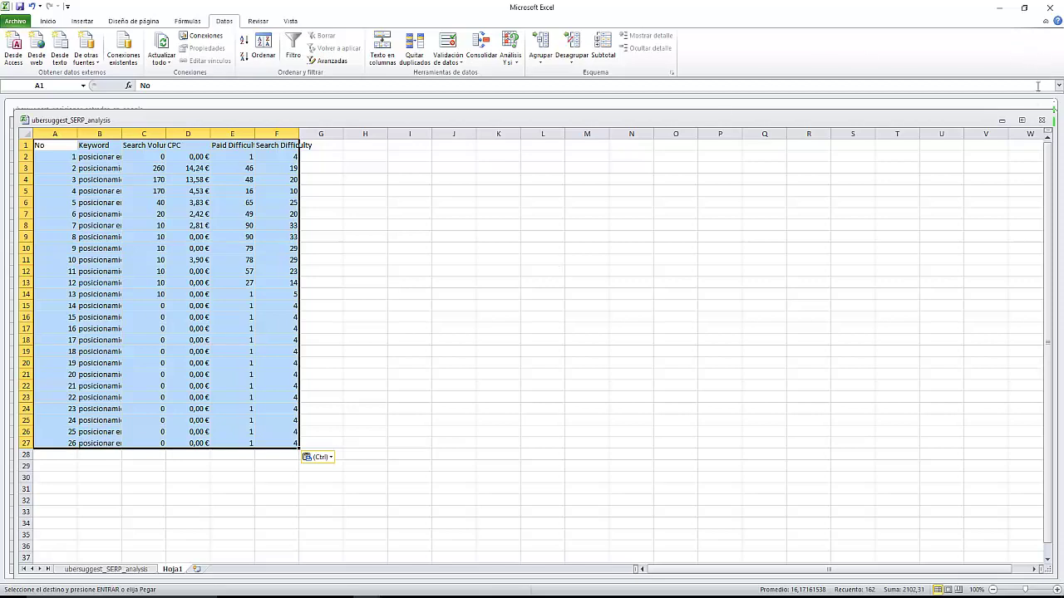
pyautogui.click(1021, 120)
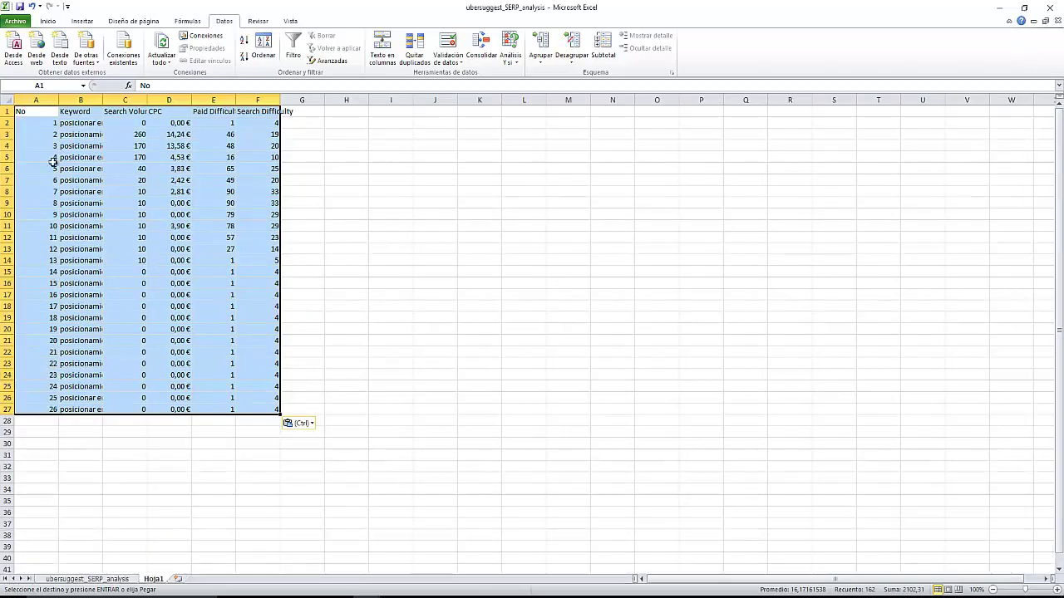
# Fit the Keyword column's width to its contents and copy "posicionar entradas en google" from cell B2.
pyautogui.click(85, 99)
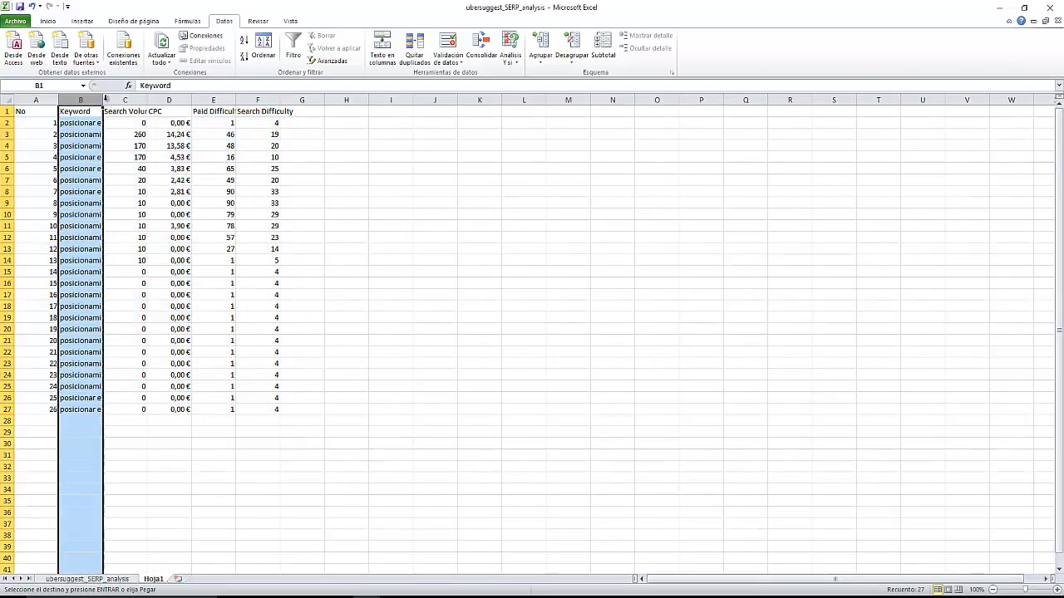
pyautogui.doubleClick(103, 99)
pyautogui.click(134, 124)
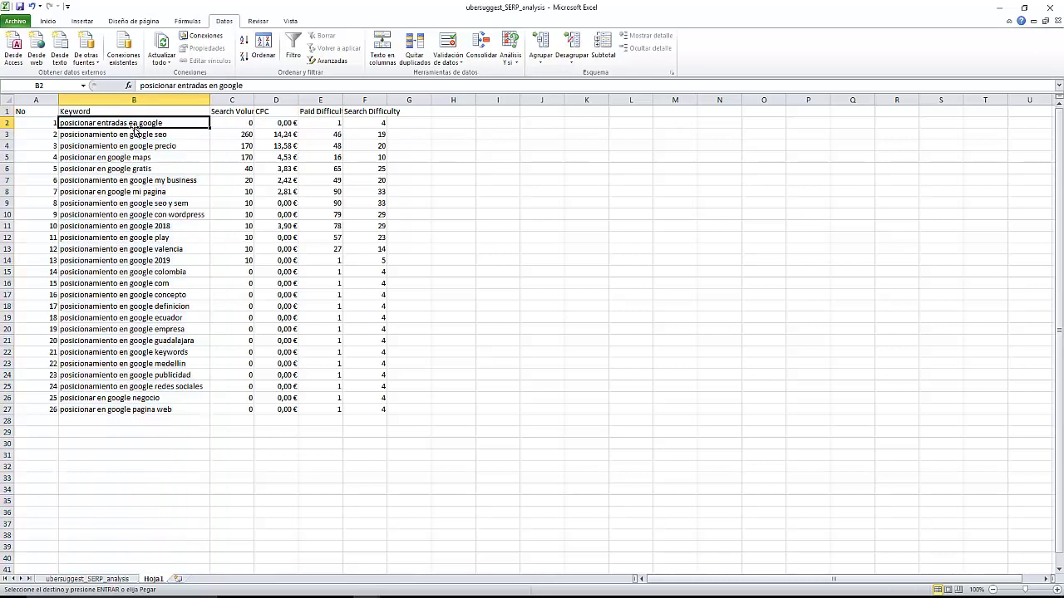
pyautogui.hotkey('ctrl', 'c')
# Switch to Chrome, search for "isearchfrom" in a new tab, and open the I Search From site.
pyautogui.click(314, 549)
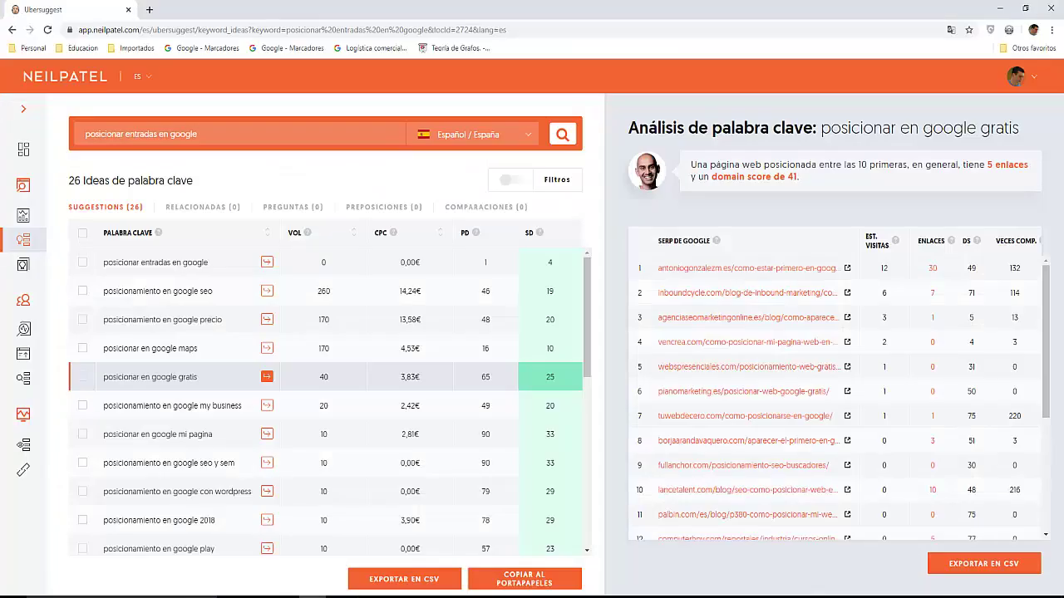
pyautogui.click(150, 10)
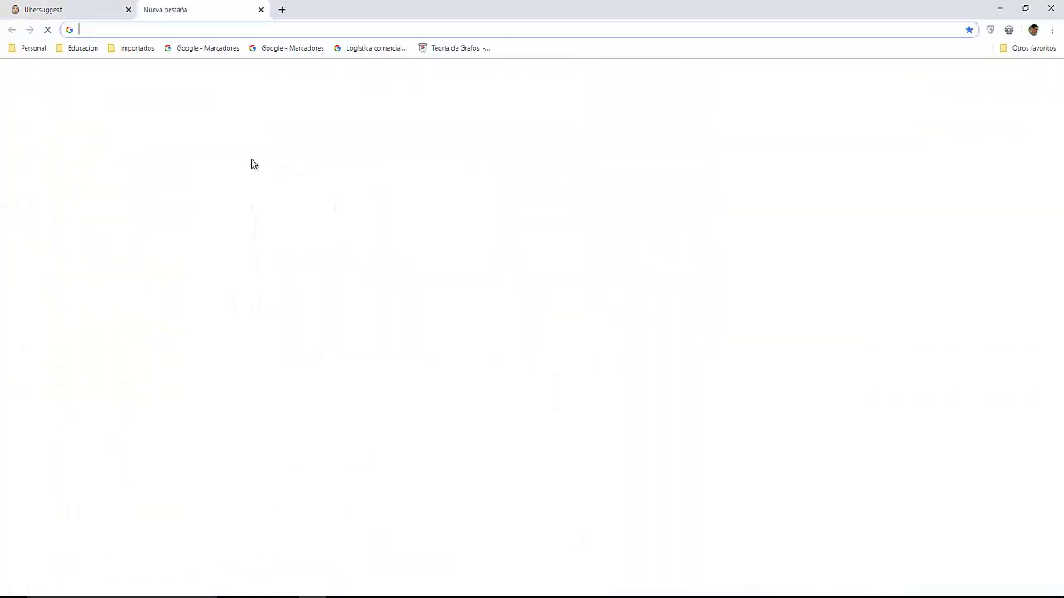
pyautogui.write('i')
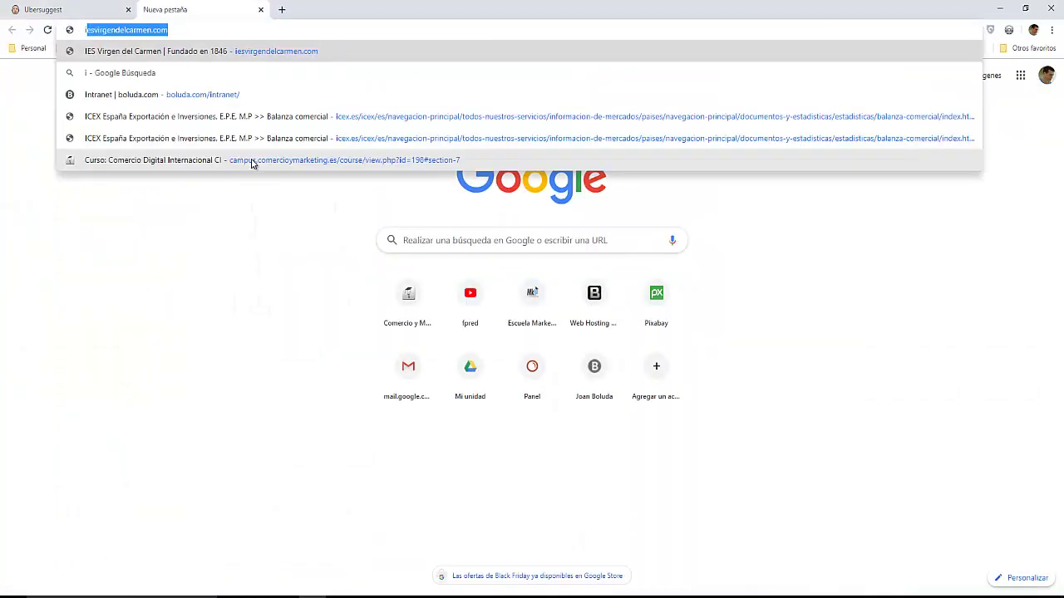
pyautogui.write('search')
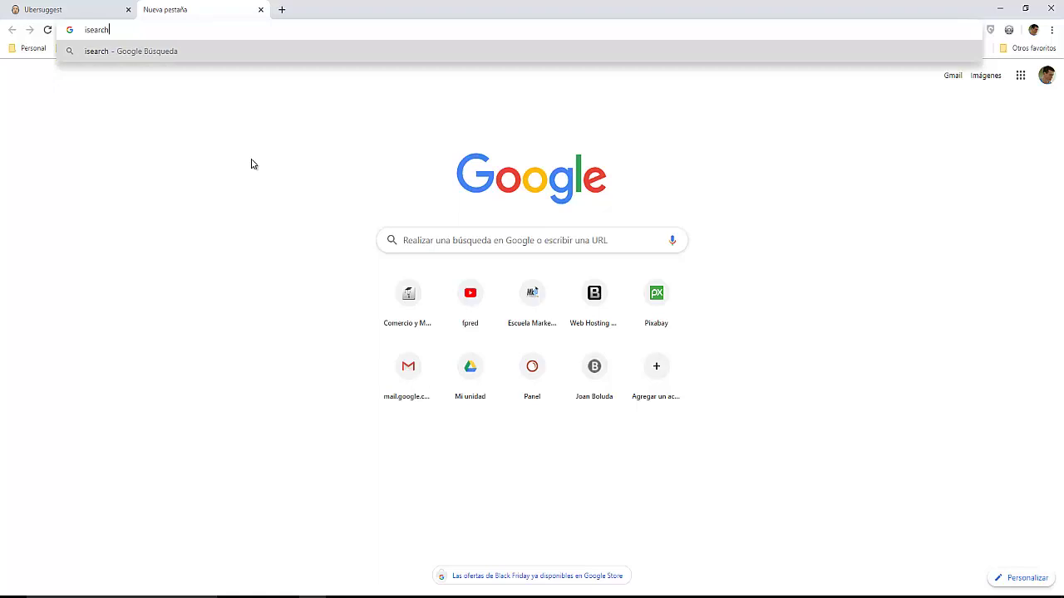
pyautogui.write('from')
pyautogui.press('Return')
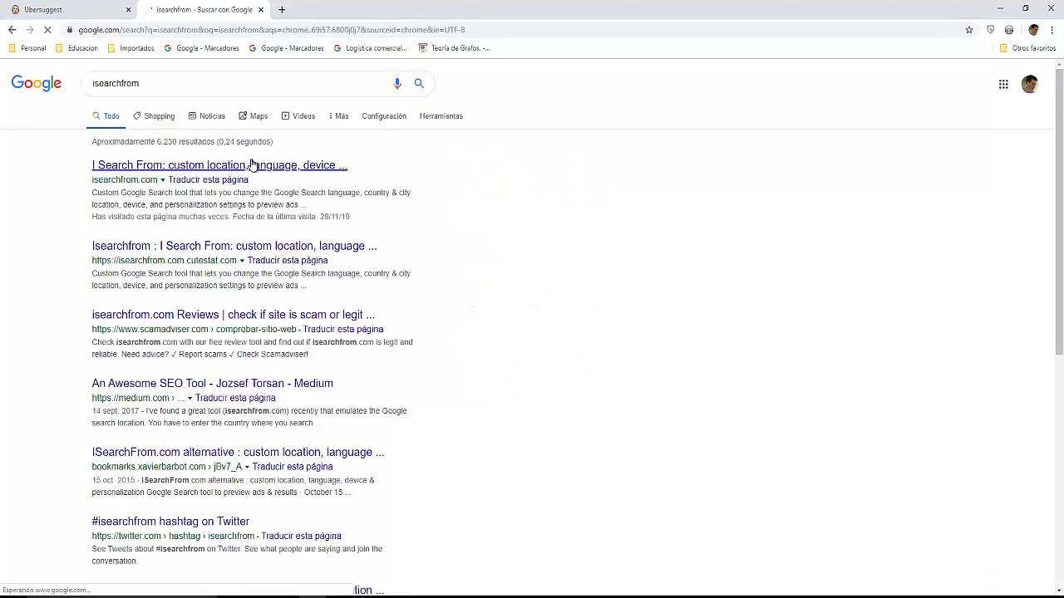
pyautogui.click(125, 167)
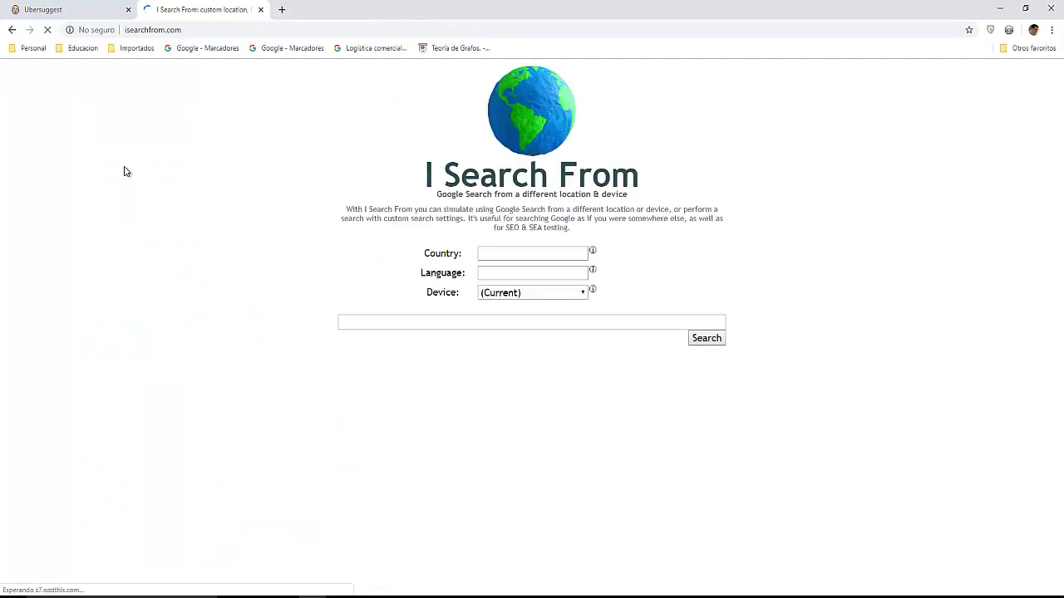
# Set the simulated search's country to Spain and its language to Spanish.
pyautogui.click(512, 255)
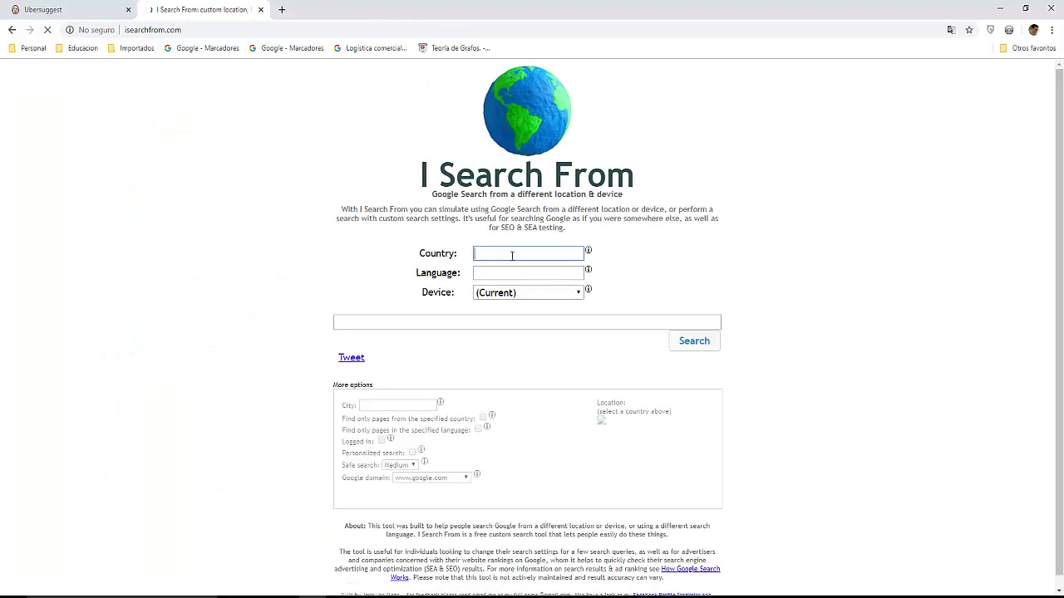
pyautogui.click(512, 255)
pyautogui.write('sp')
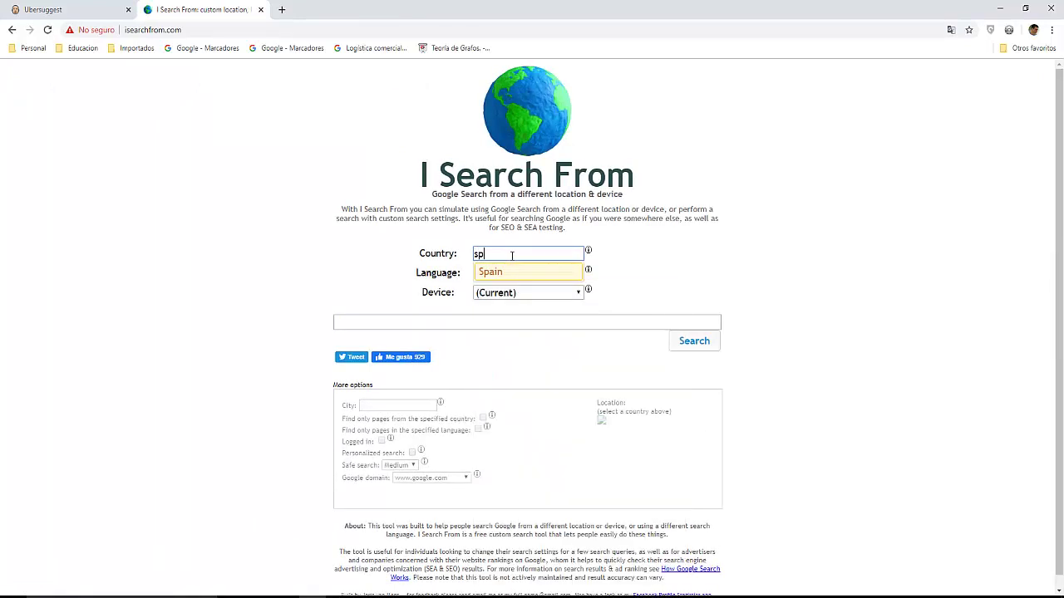
pyautogui.click(505, 273)
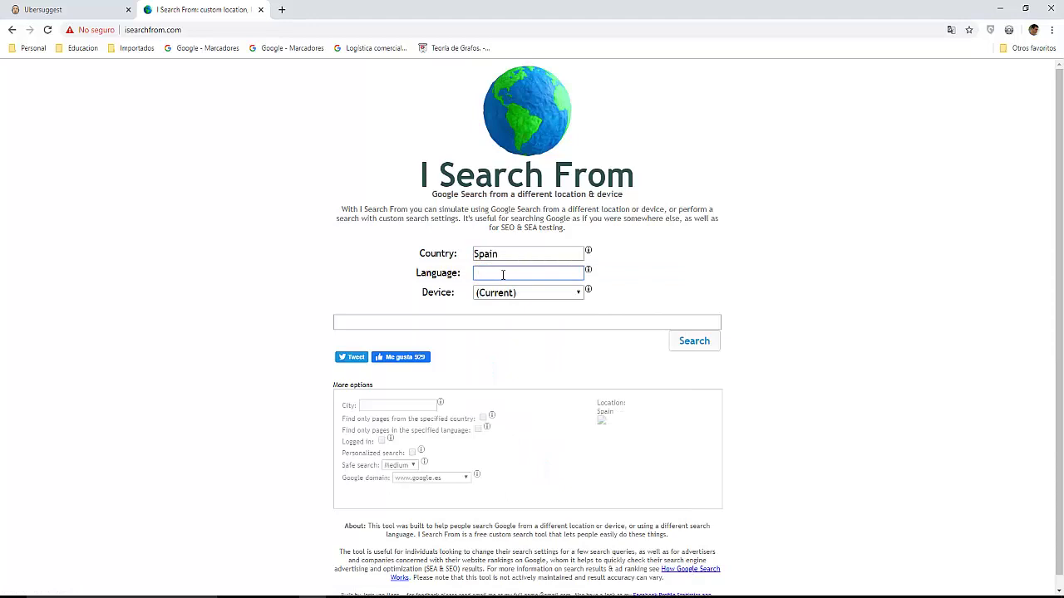
pyautogui.click(503, 275)
pyautogui.write('sp')
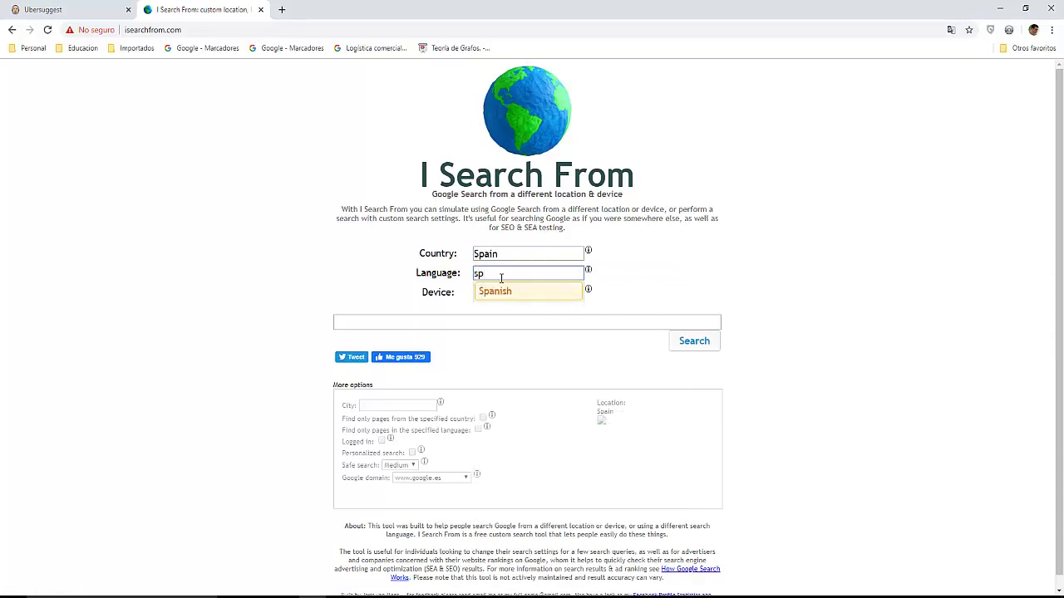
pyautogui.click(501, 291)
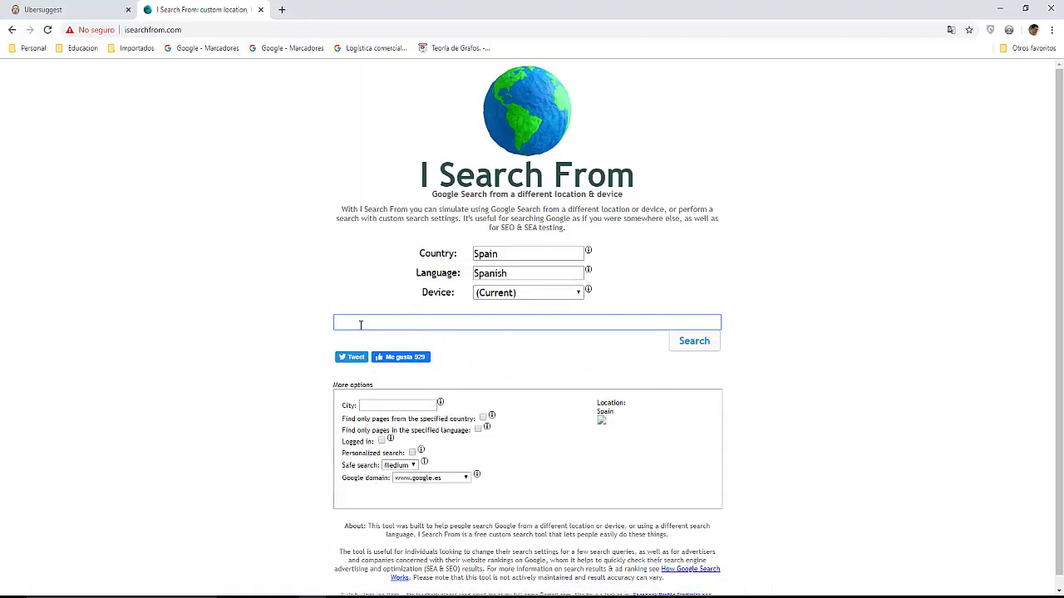
# Search for the copied keyword "posicionar entradas en google" and examine the Google results to judge their search intent.
pyautogui.hotkey('ctrl', 'v')
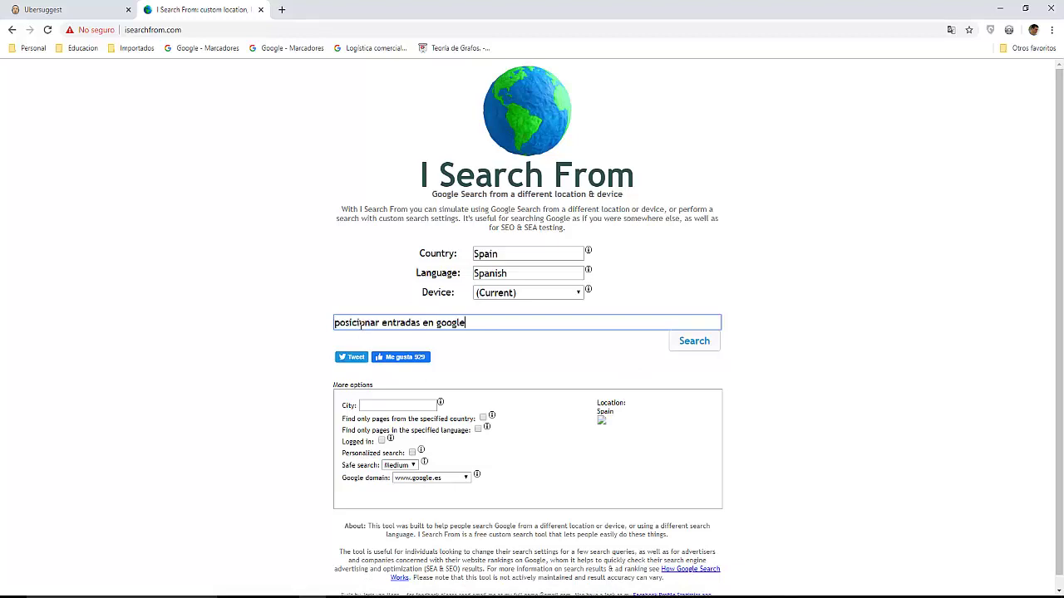
pyautogui.press('Return')
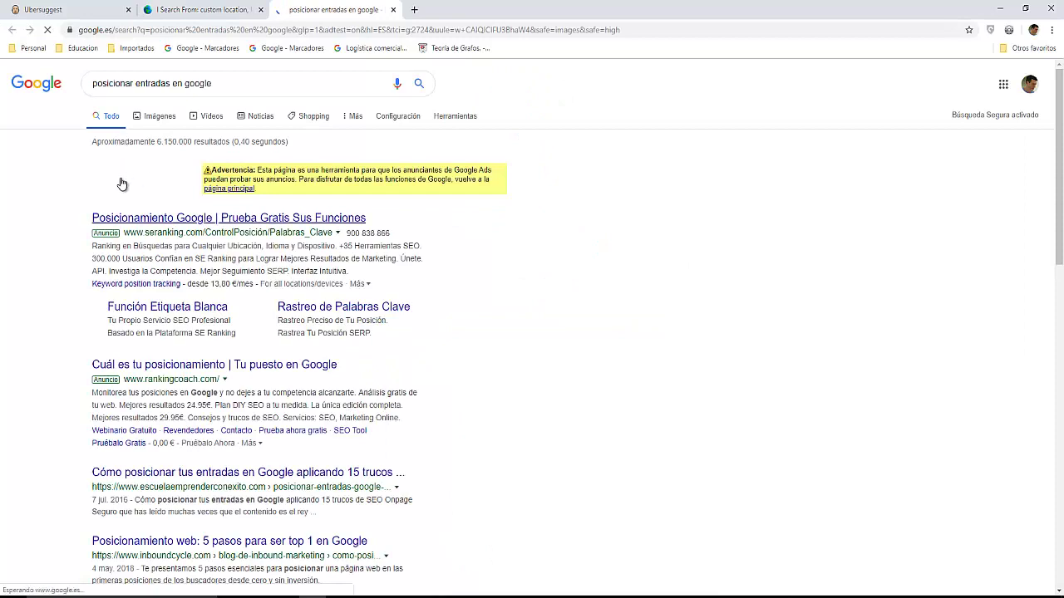
pyautogui.scroll(-2, 67, 287)
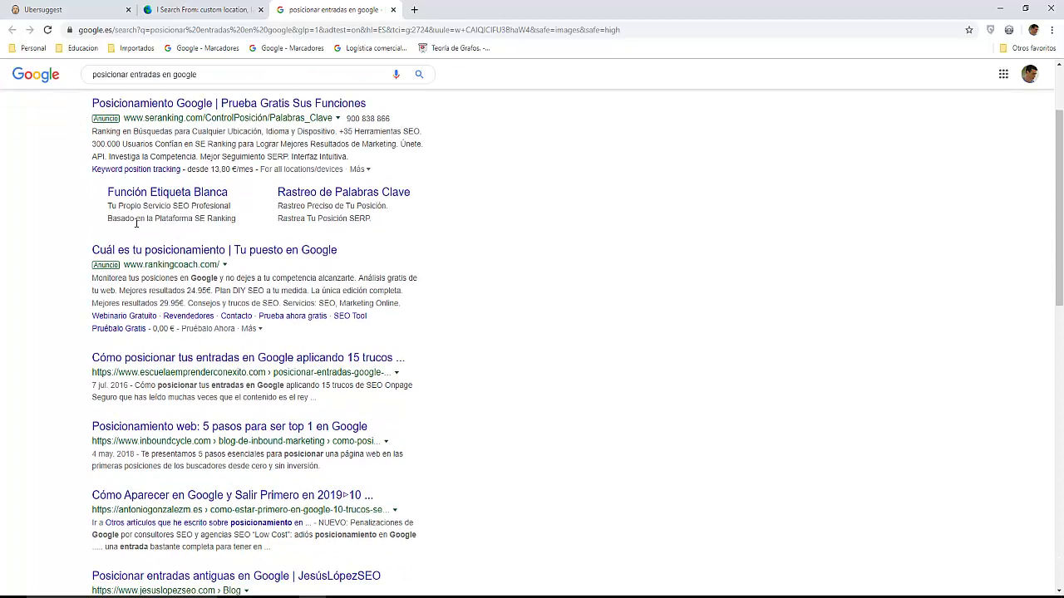
pyautogui.scroll(-2, 84, 162)
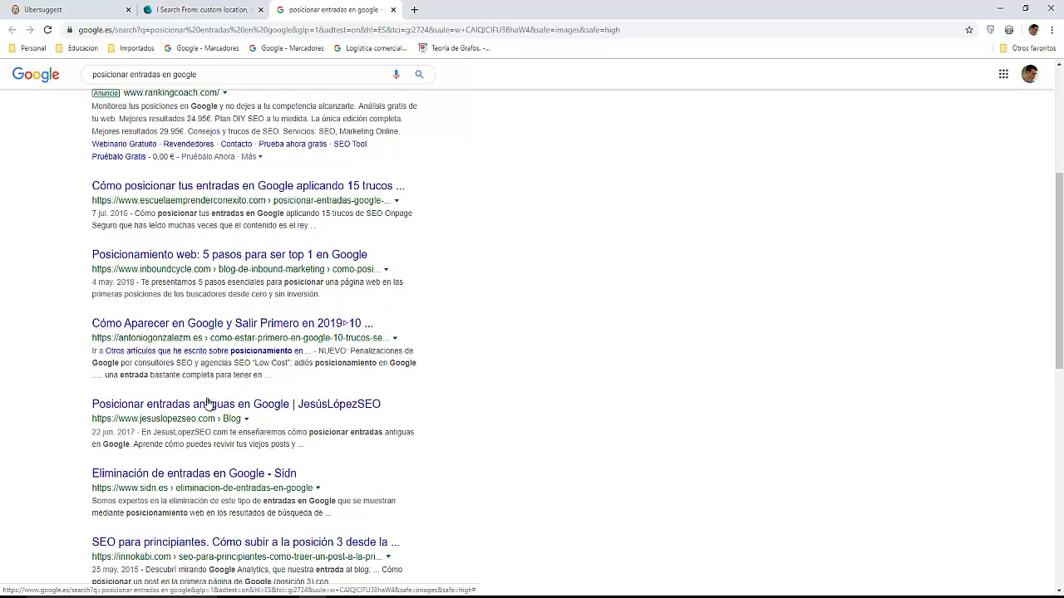
pyautogui.scroll(-7, 199, 430)
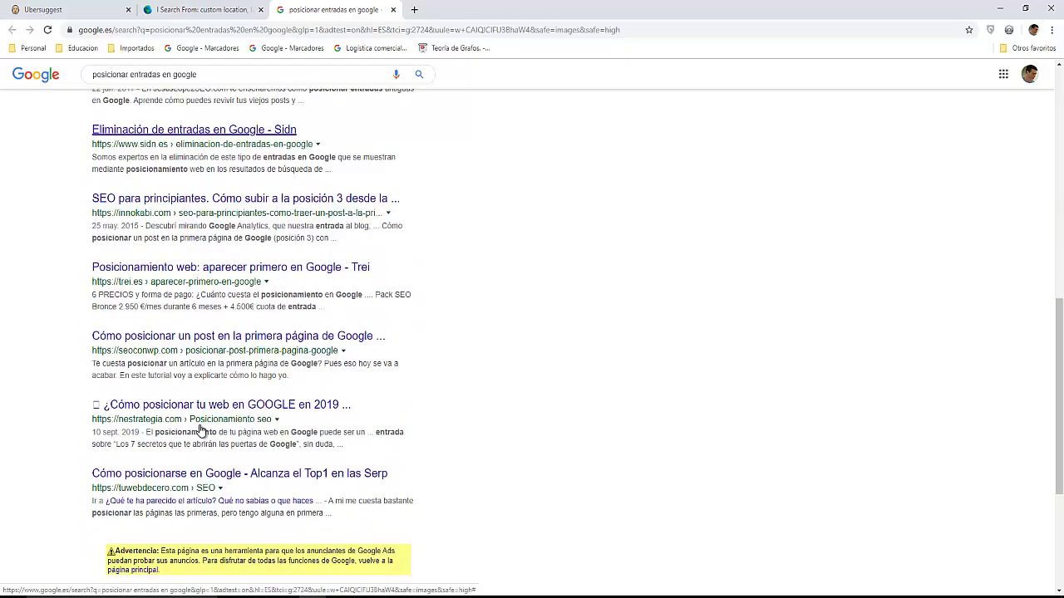
pyautogui.scroll(6, 199, 429)
pyautogui.scroll(5, 199, 429)
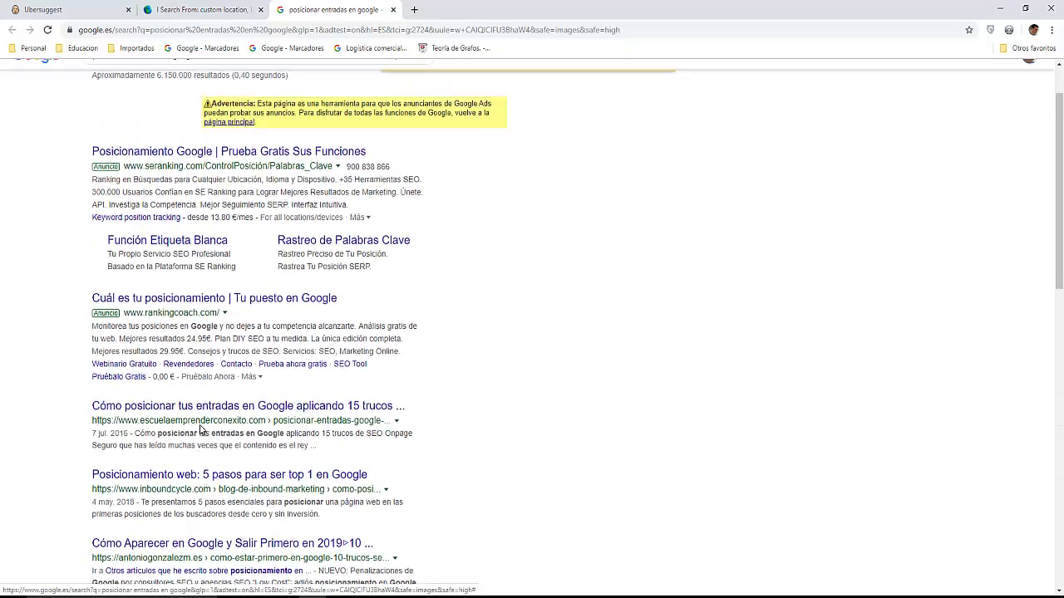
pyautogui.scroll(-3, 199, 429)
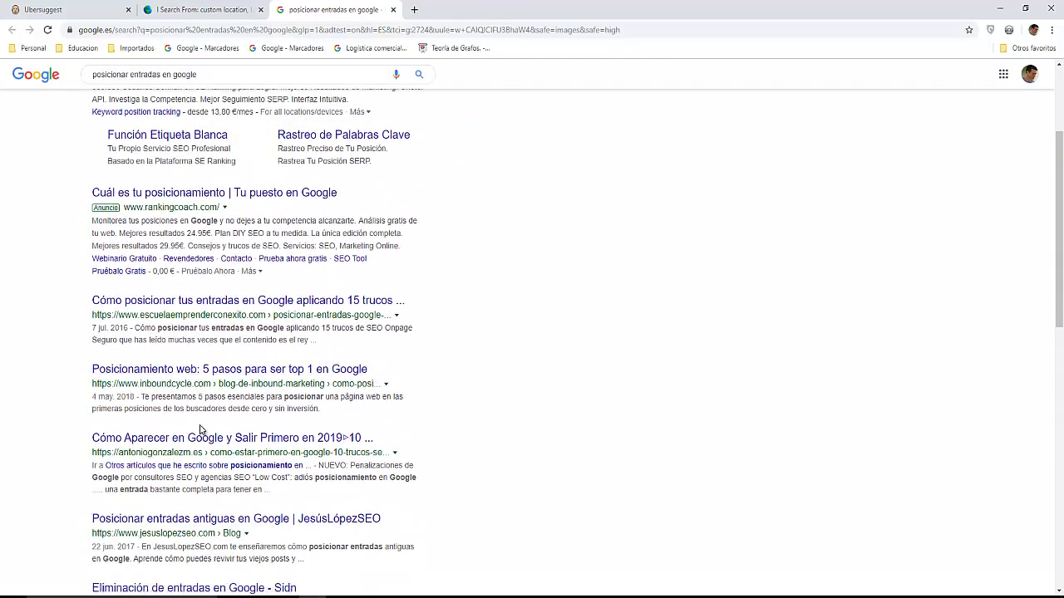
pyautogui.scroll(-2, 199, 430)
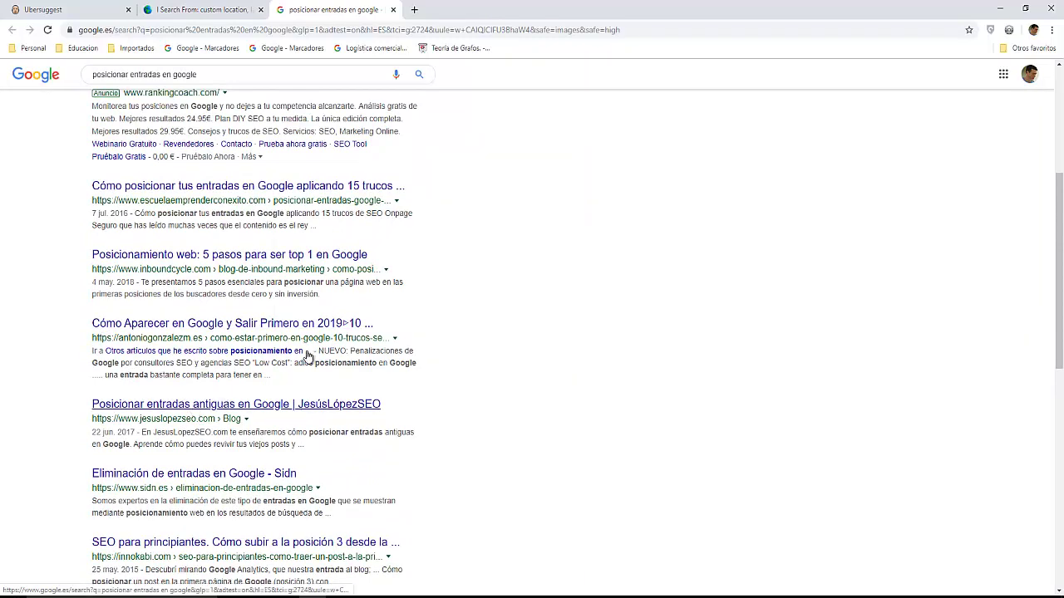
# Switch to the ubersuggest_SERP_analysis workbook in Excel, fit the Search Difficulty column's width, and add the header "Intención" in G1.
pyautogui.moveTo(365, 592)
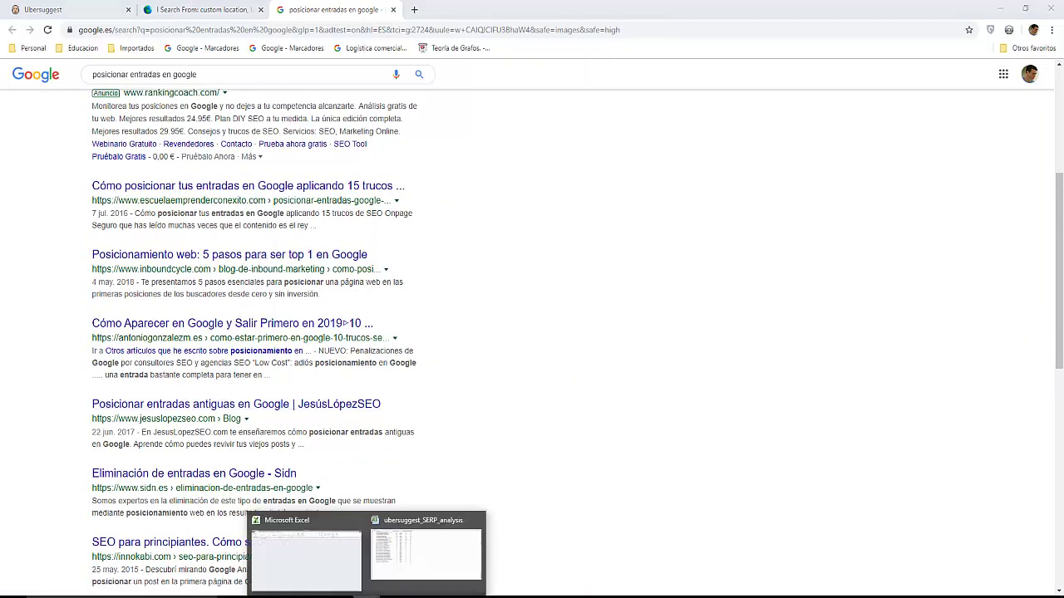
pyautogui.click(406, 556)
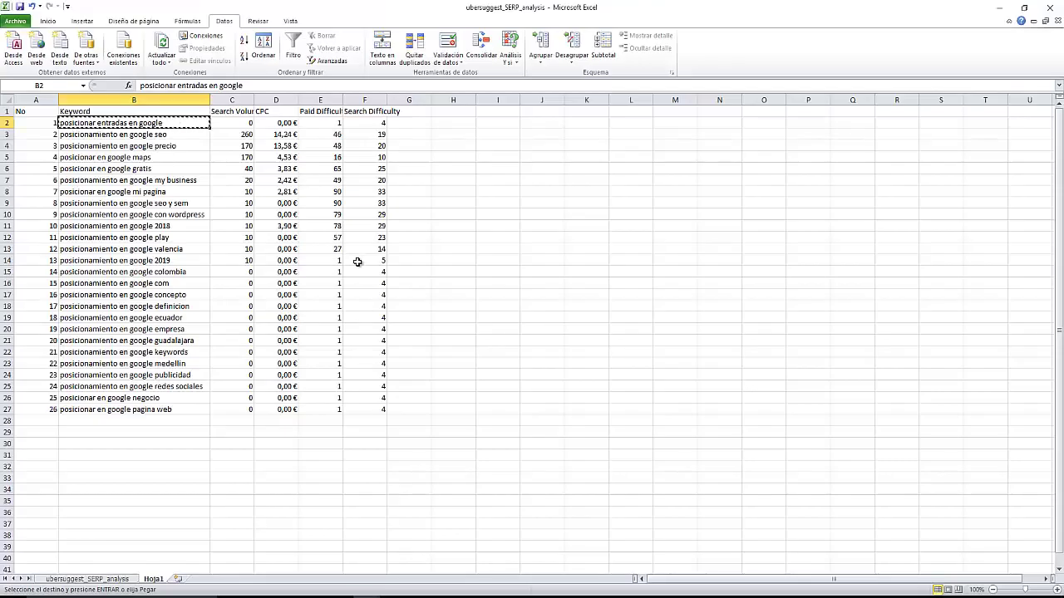
pyautogui.click(408, 111)
pyautogui.doubleClick(387, 100)
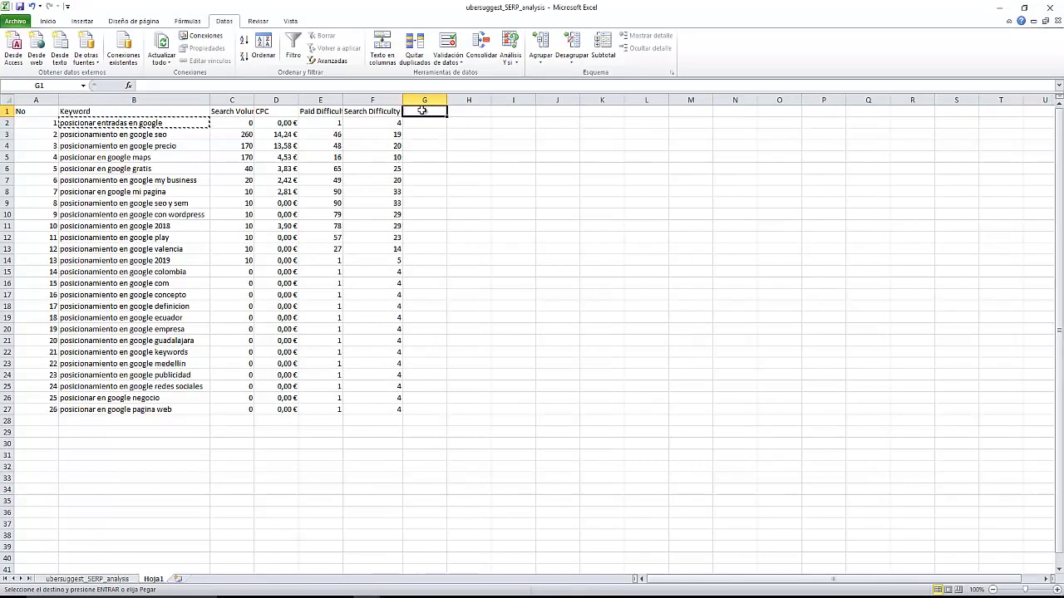
pyautogui.write('Intención')
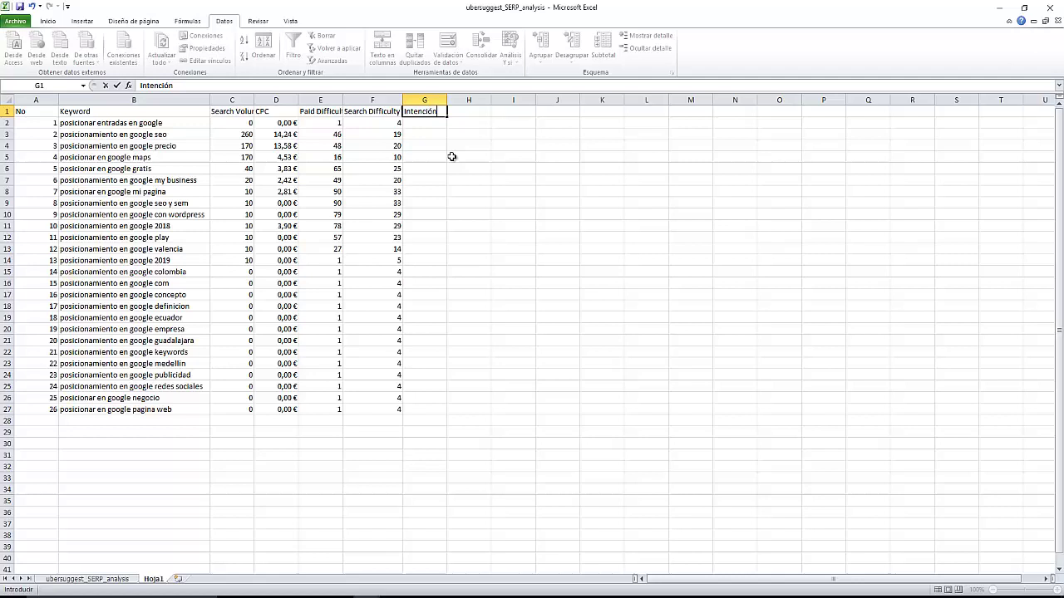
pyautogui.press('Return')
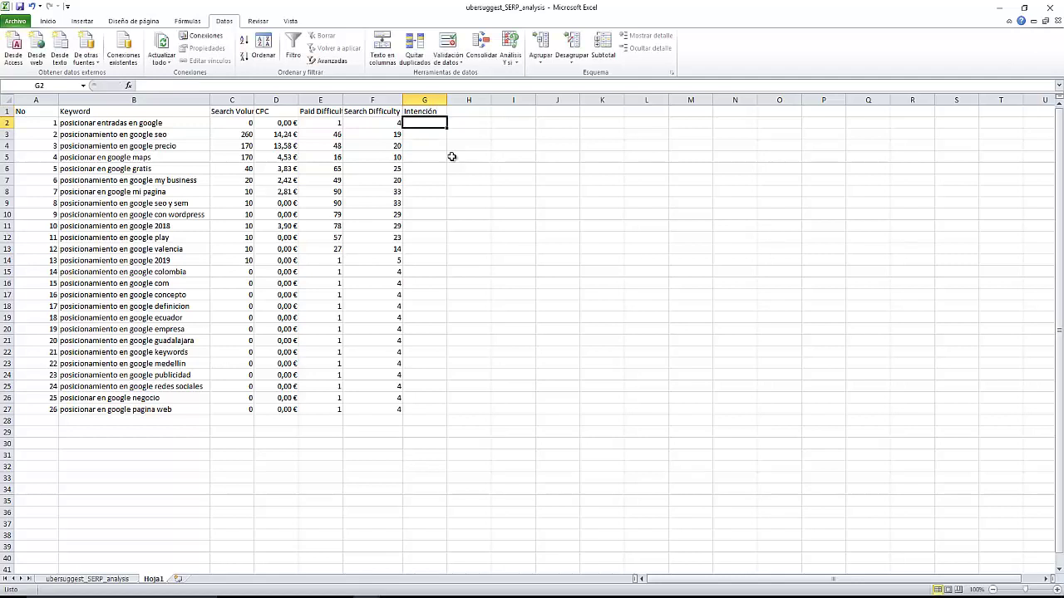
# Enter "ok" as the Intención value for the keyword "posicionar entradas en google" in G2.
pyautogui.write('o')
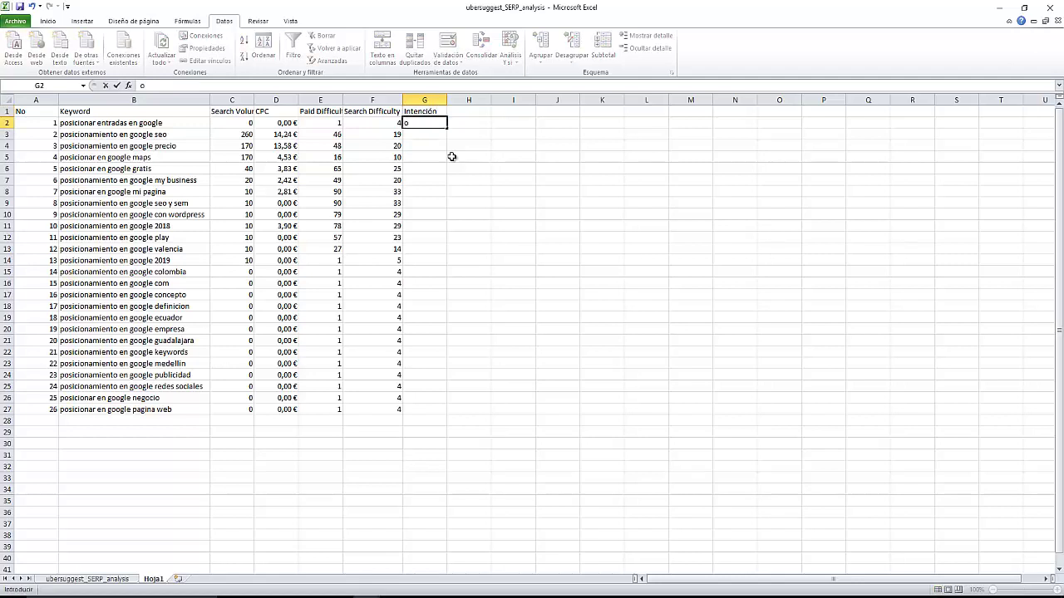
pyautogui.write('k')
pyautogui.press('Return')
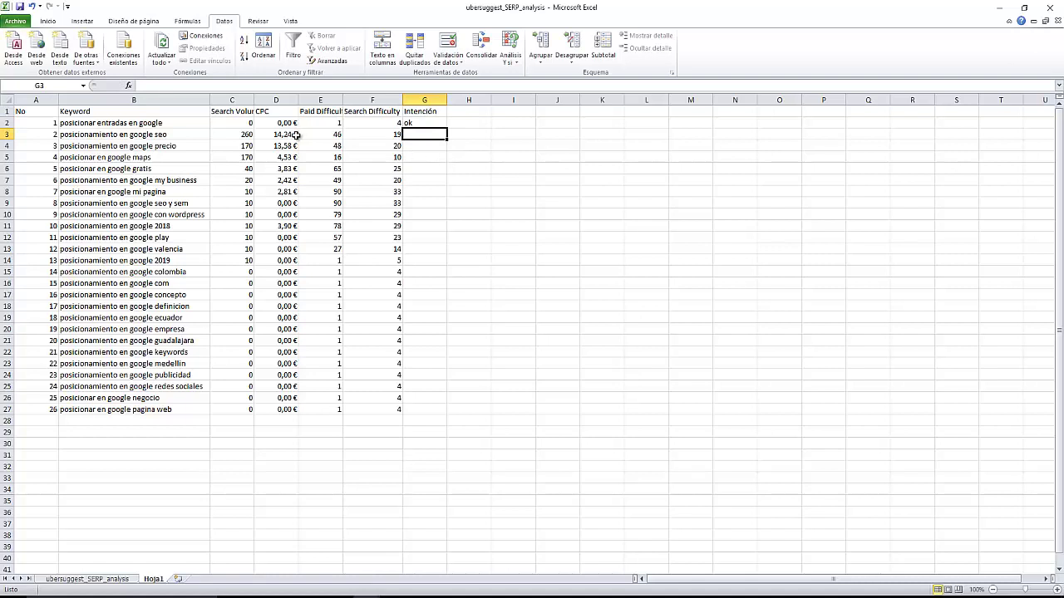
# Copy "posicionamiento en google precio" from cell B4 and search for it through I Search From in Chrome, replacing the previous query.
pyautogui.click(170, 146)
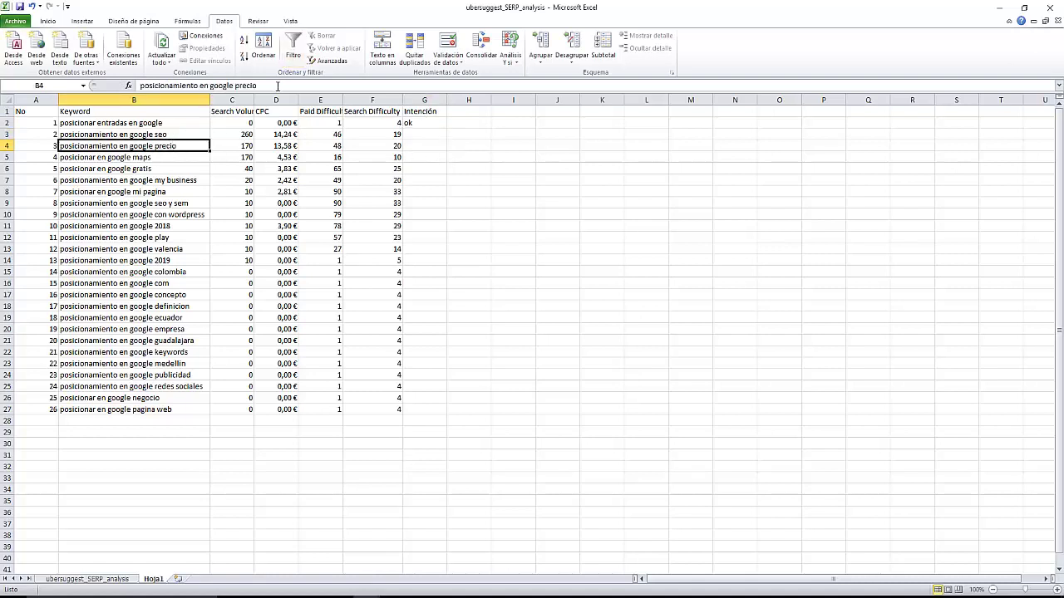
pyautogui.hotkey('ctrl', 'c')
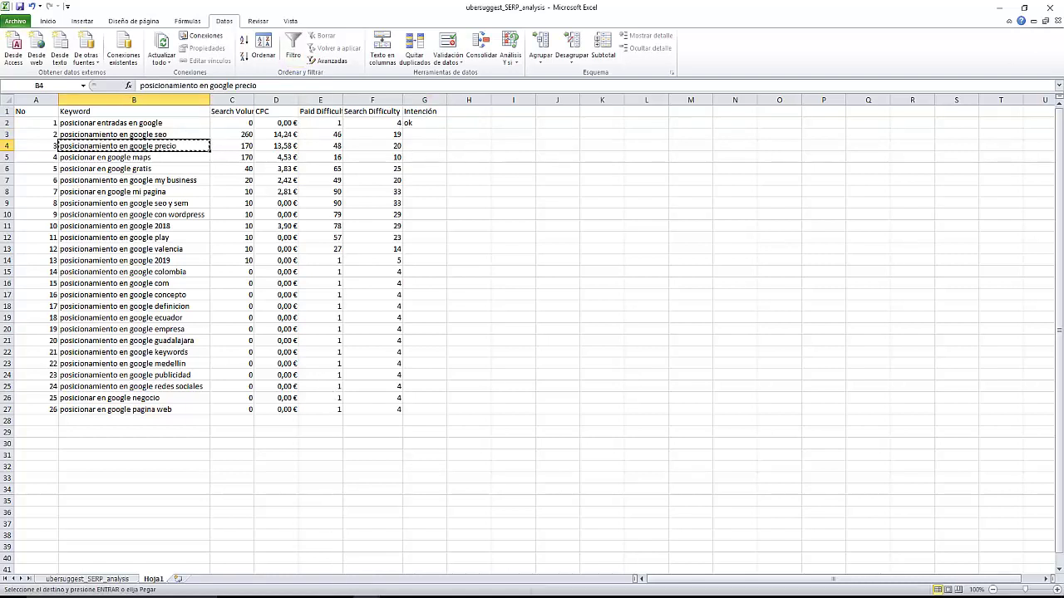
pyautogui.click(313, 553)
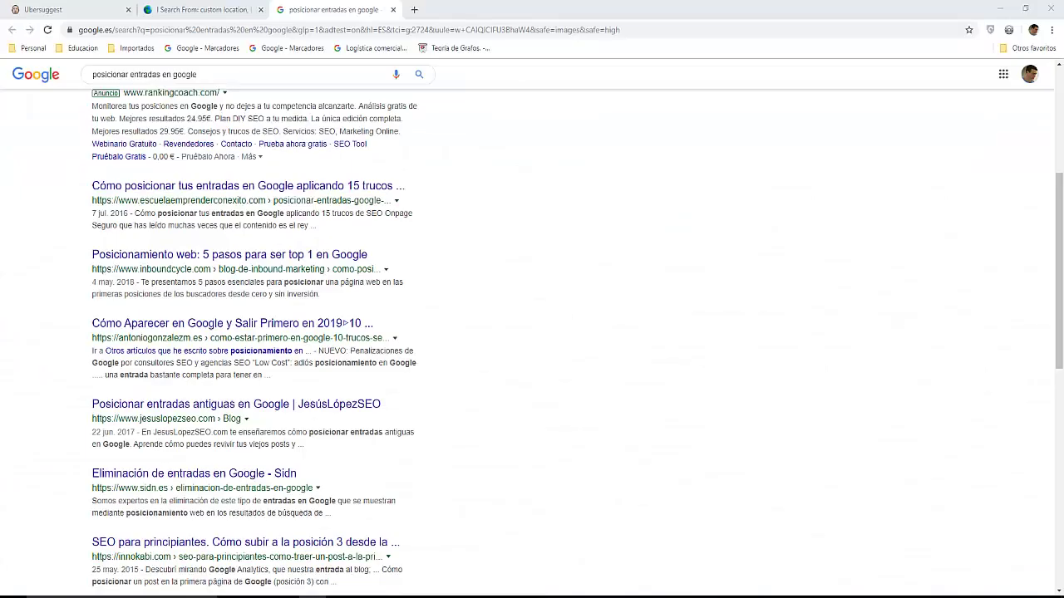
pyautogui.click(205, 12)
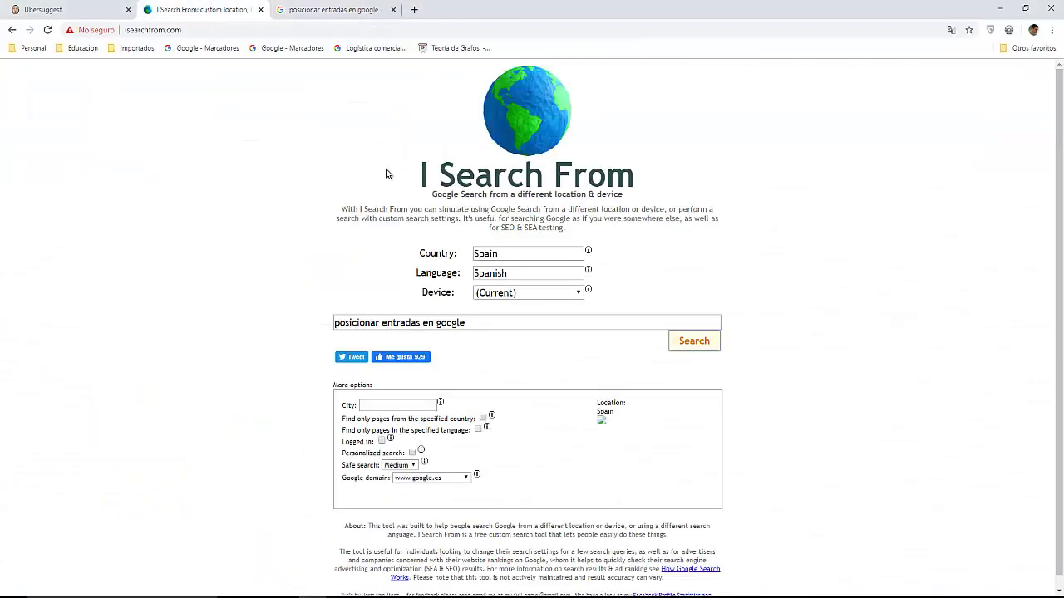
pyautogui.moveTo(478, 321); pyautogui.dragTo(322, 332)
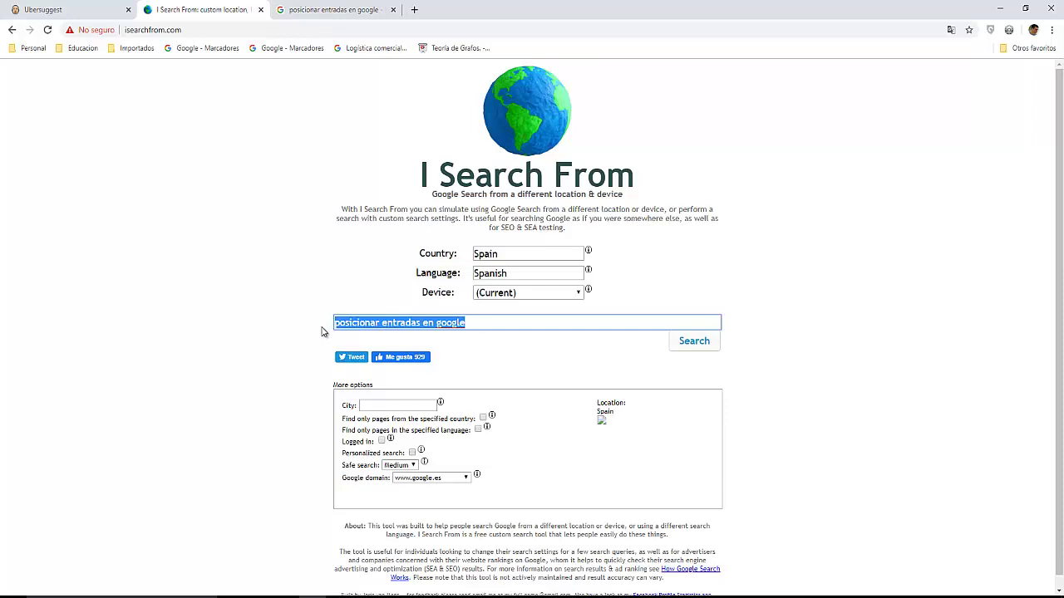
pyautogui.hotkey('ctrl', 'v')
pyautogui.press('Return')
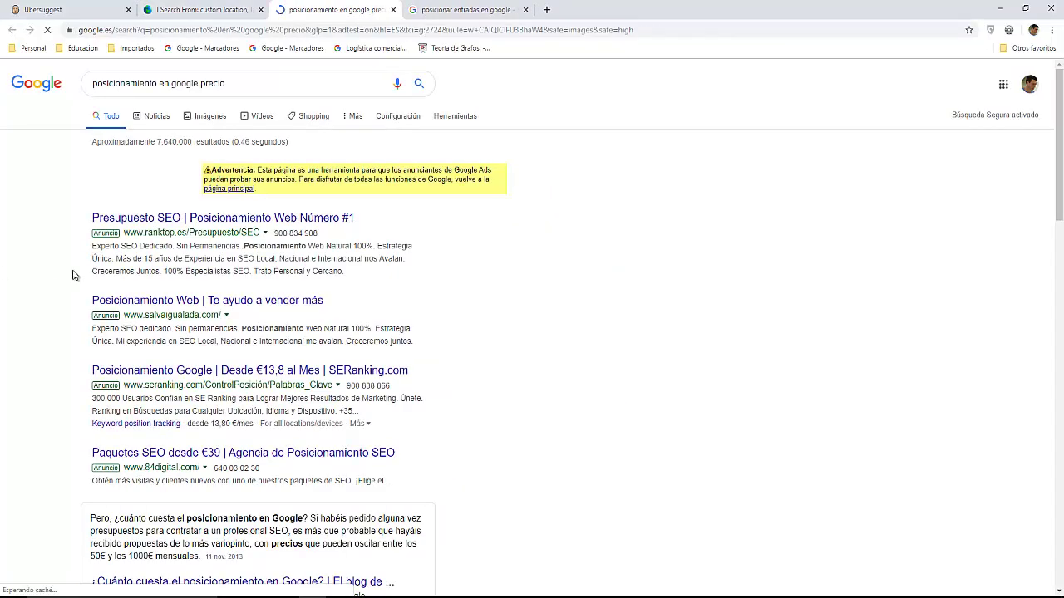
# Examine the ads, featured snippet and organic results for "posicionamiento en google precio" to judge the search intent.
pyautogui.scroll(-3, 73, 275)
pyautogui.scroll(-3, 72, 275)
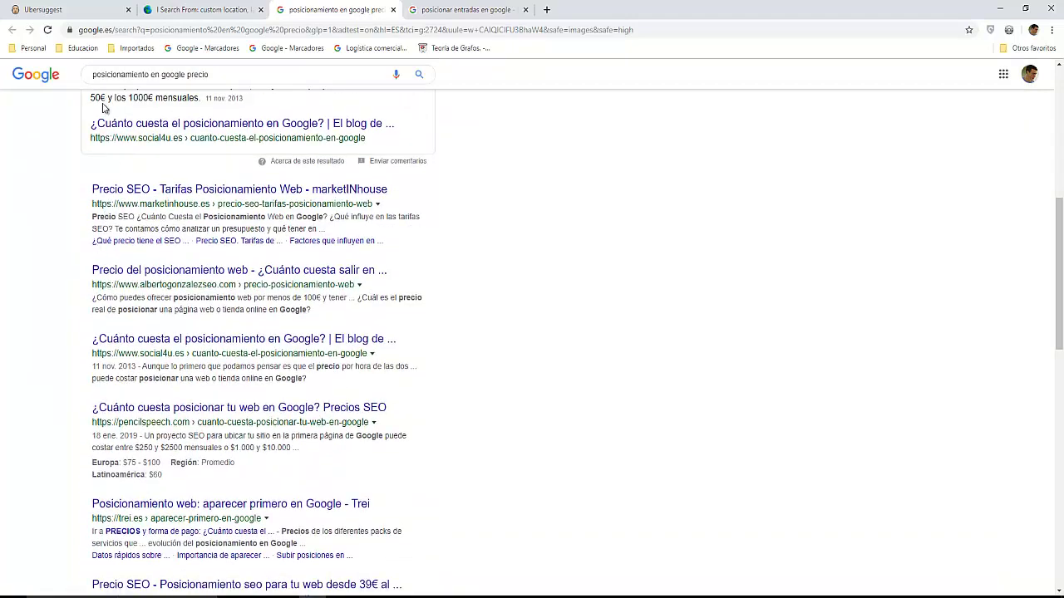
pyautogui.scroll(2, 103, 109)
pyautogui.scroll(-2, 71, 178)
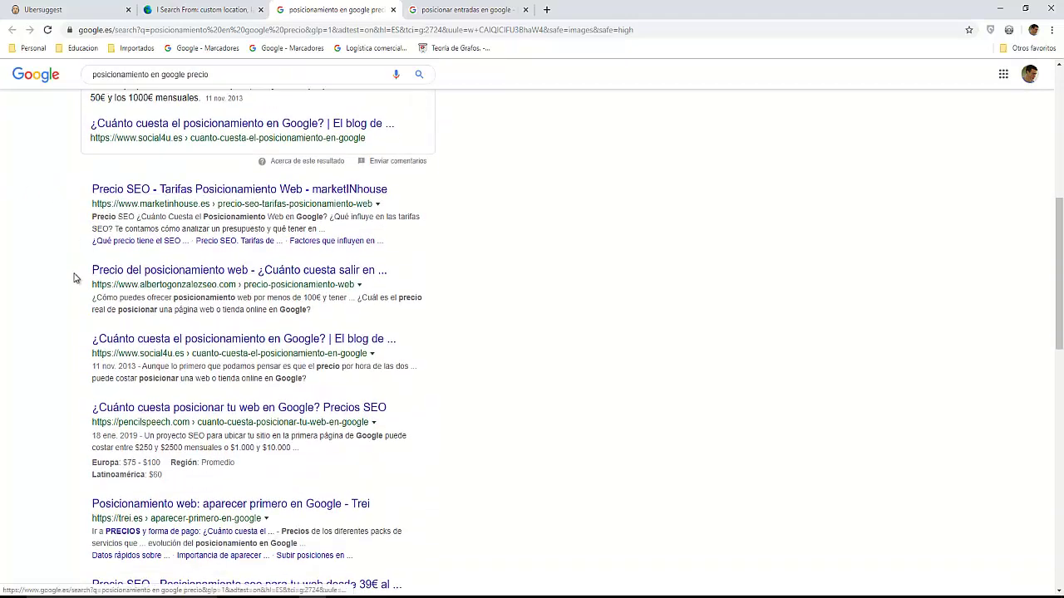
pyautogui.scroll(-1, 74, 277)
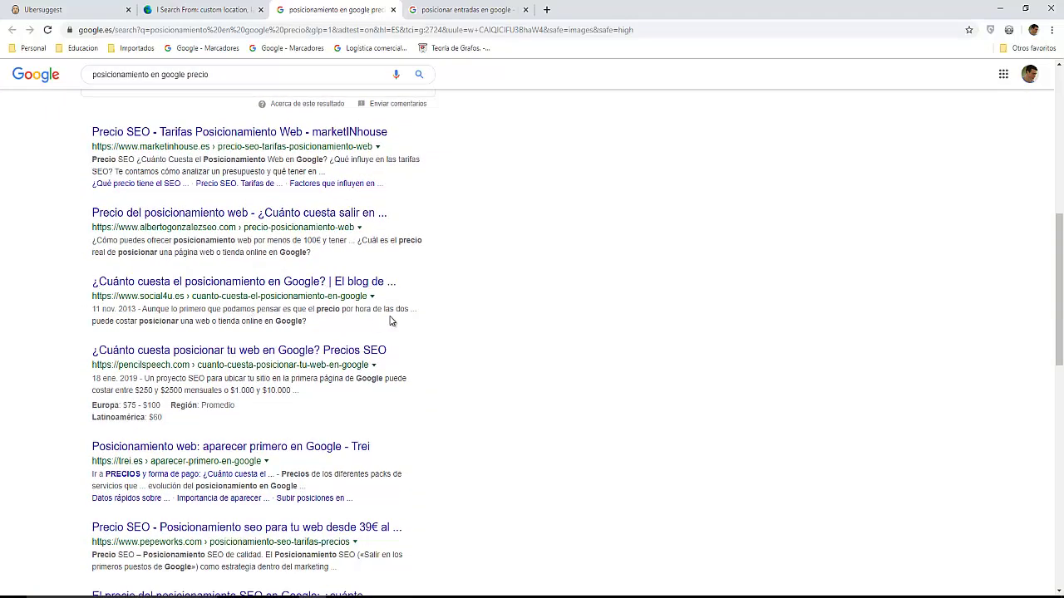
pyautogui.scroll(-3, 63, 307)
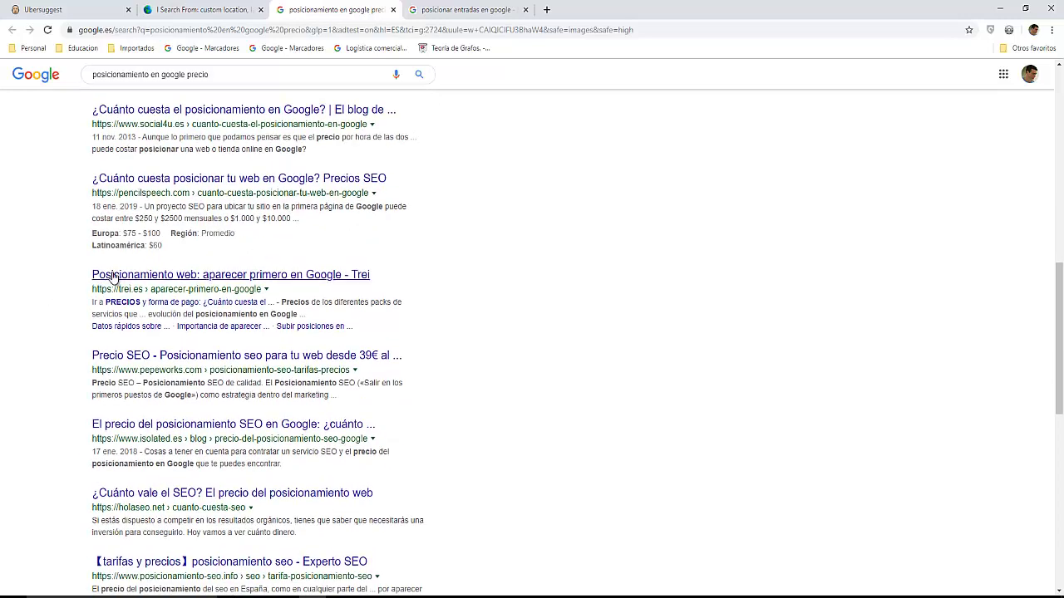
pyautogui.scroll(-3, 76, 379)
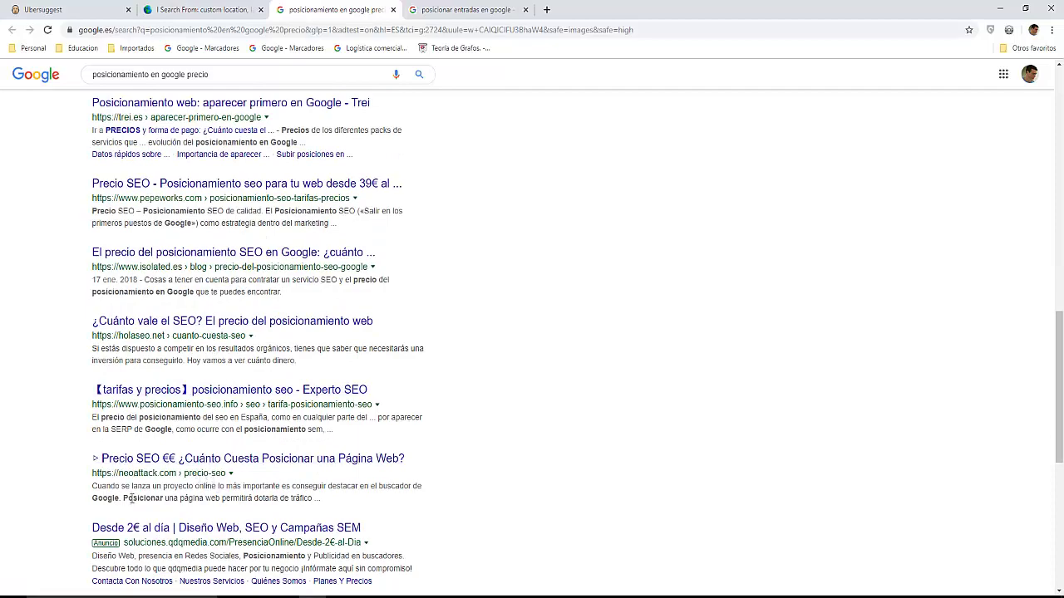
pyautogui.scroll(-3, 248, 482)
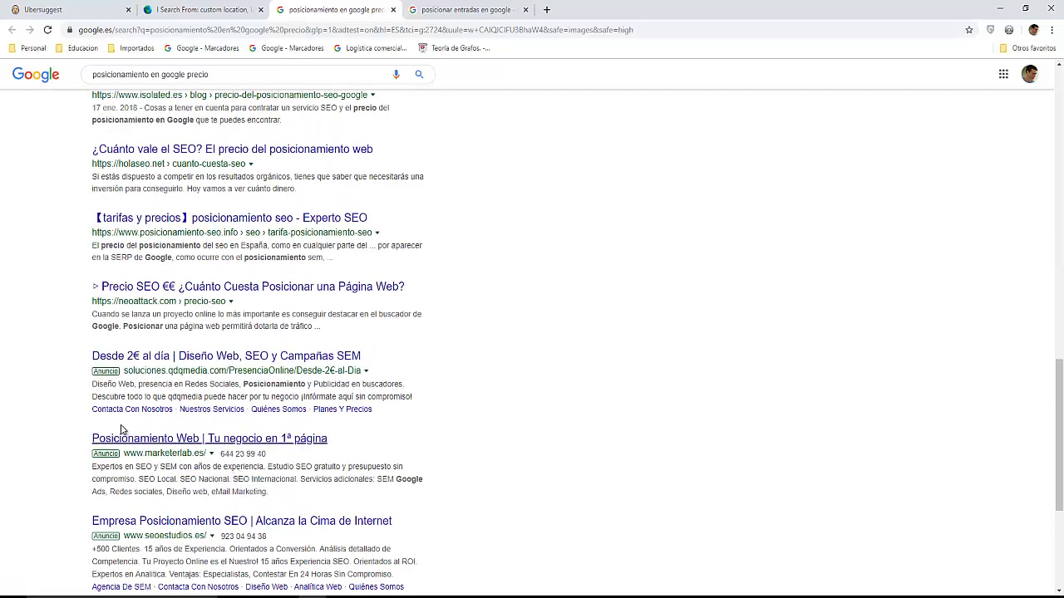
pyautogui.scroll(-3, 96, 433)
pyautogui.scroll(15, 196, 400)
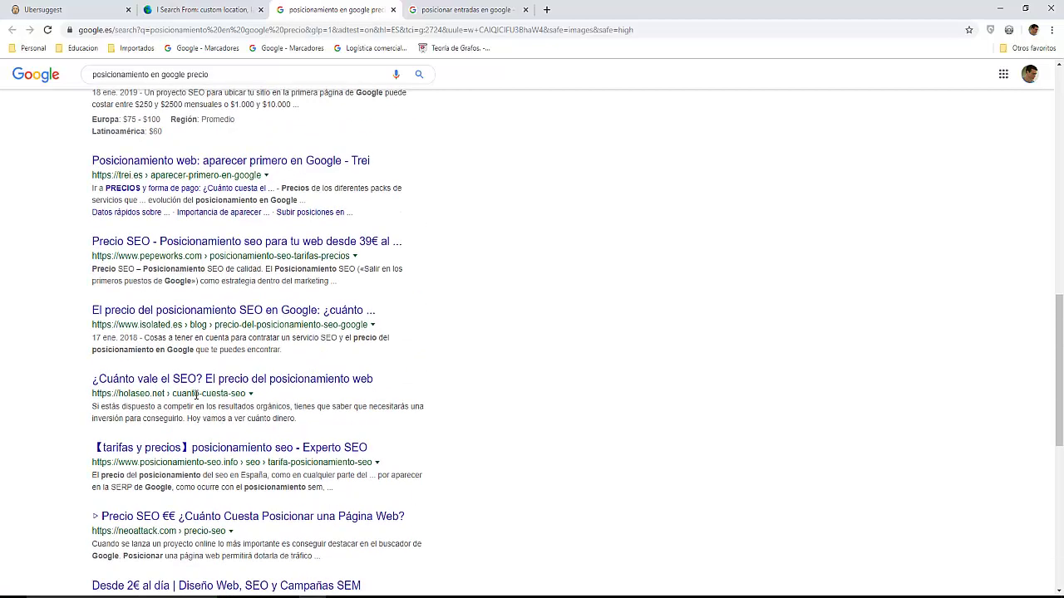
pyautogui.scroll(3, 203, 249)
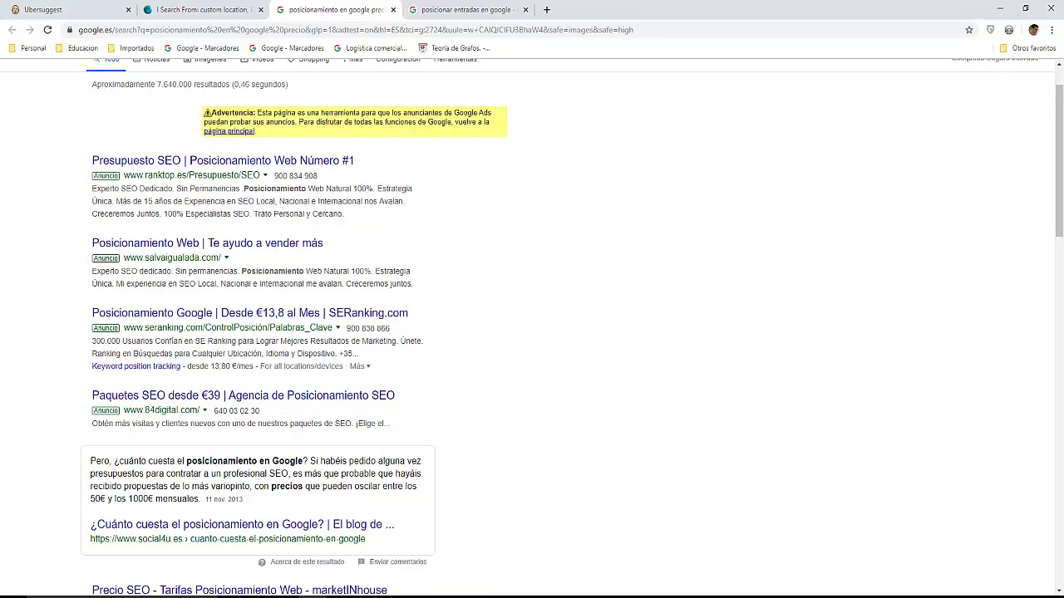
# Return to the Excel workbook and enter "no" as the Intención value for "posicionamiento en google precio" in G4.
pyautogui.click(432, 576)
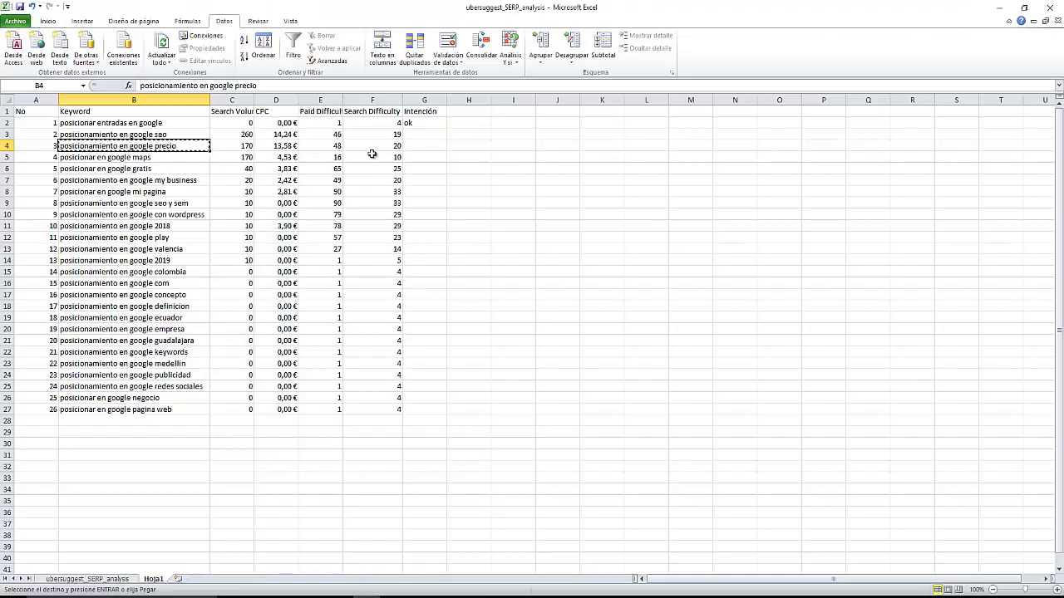
pyautogui.click(421, 146)
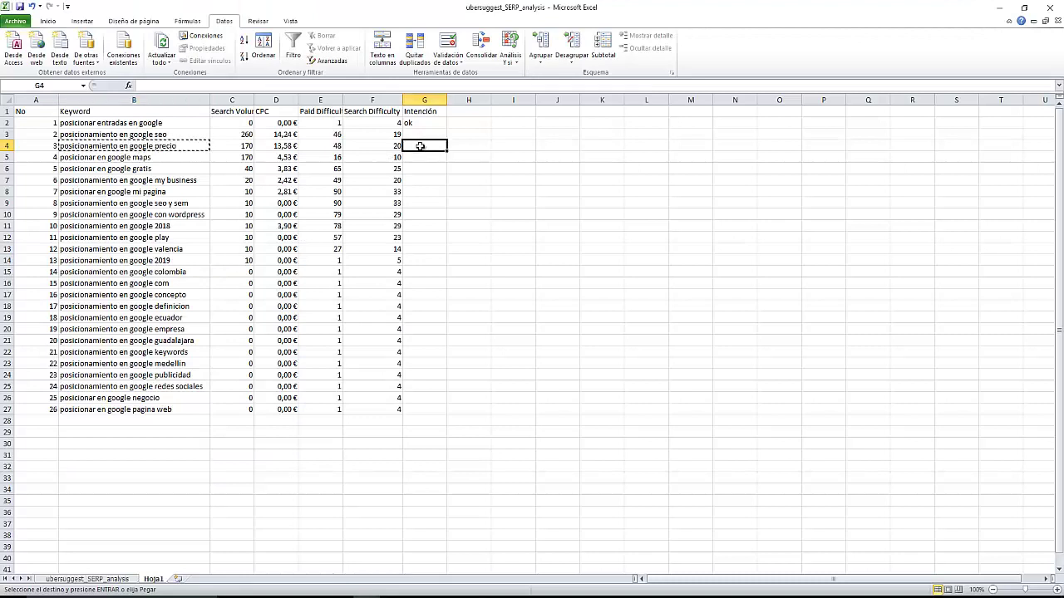
pyautogui.write('no')
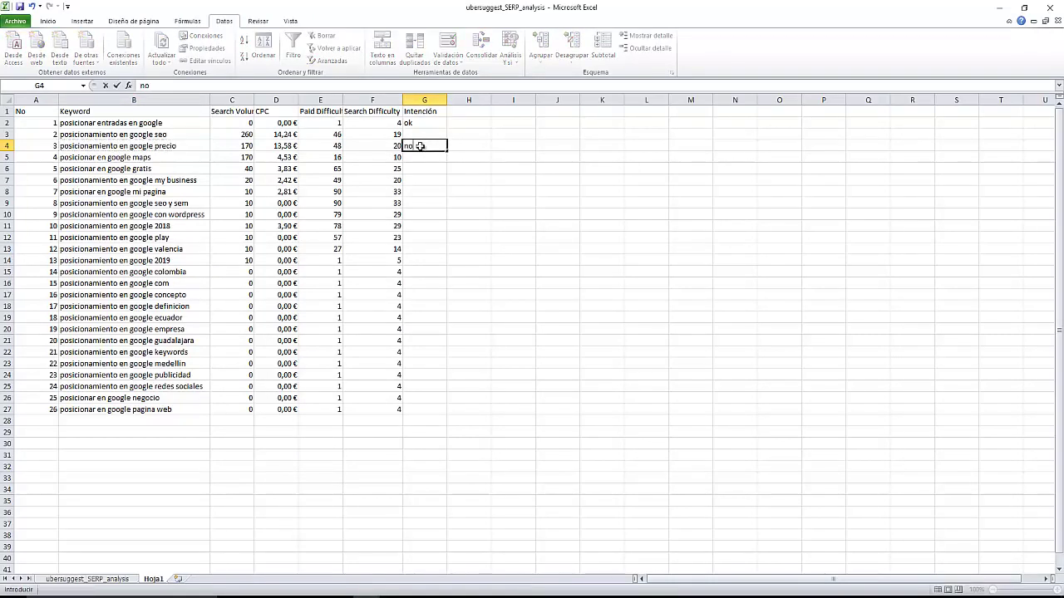
pyautogui.press('Return')
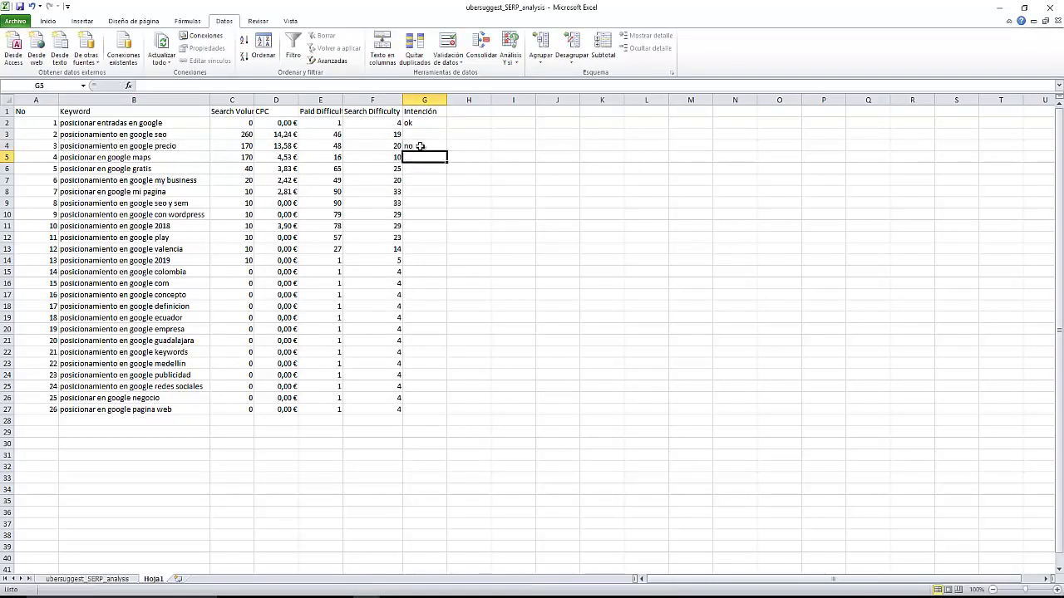
# Copy "posicionamiento en google seo" from cell B3 and search for it through I Search From in Chrome, replacing the previous query.
pyautogui.click(176, 135)
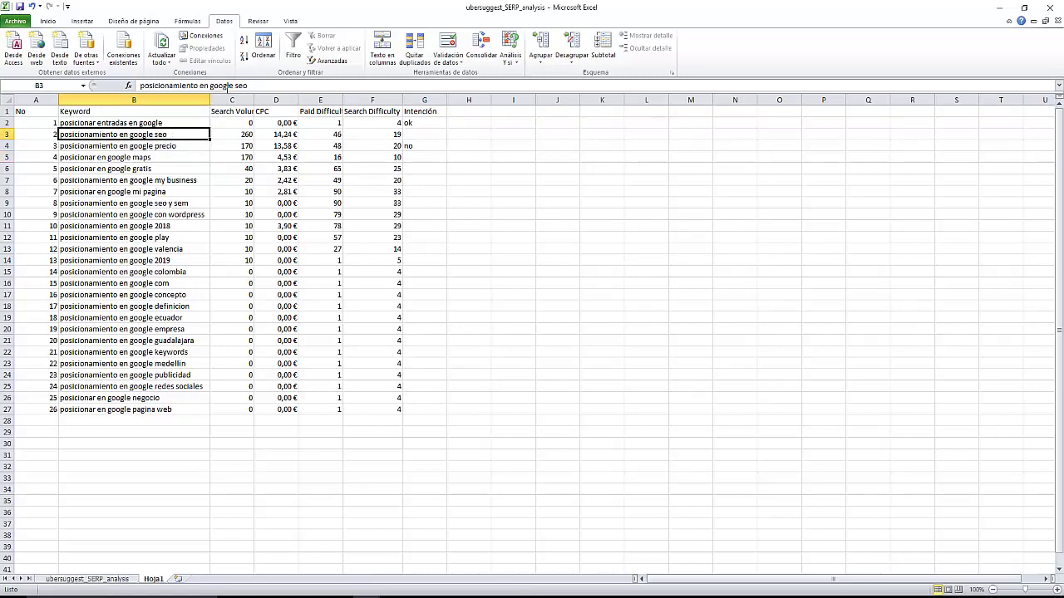
pyautogui.hotkey('ctrl', 'c')
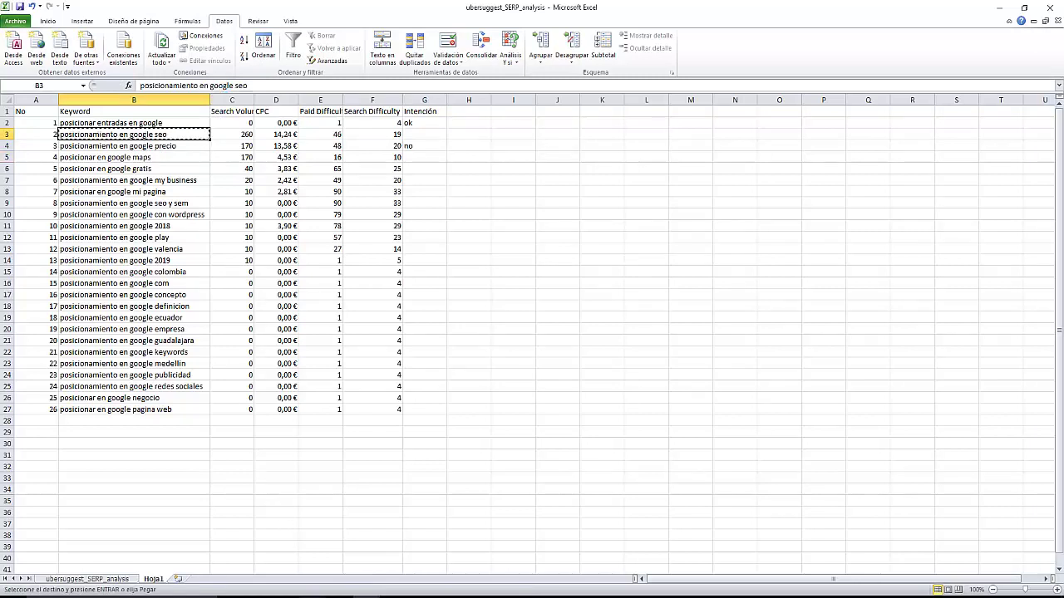
pyautogui.hotkey('alt', 'Tab')
pyautogui.click(199, 11)
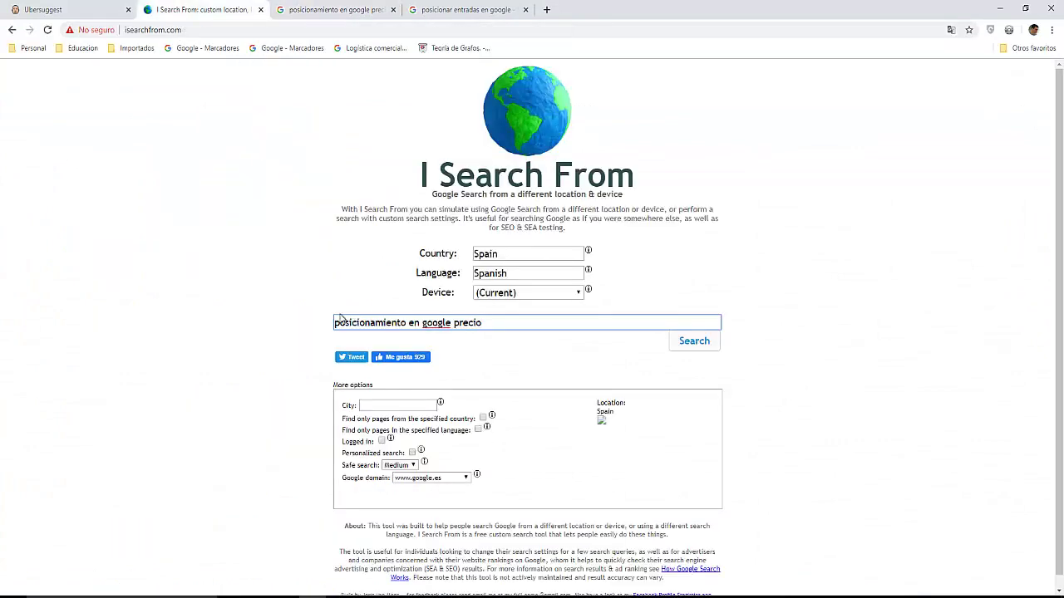
pyautogui.moveTo(489, 323); pyautogui.dragTo(225, 317)
pyautogui.hotkey('ctrl', 'v')
pyautogui.click(701, 343)
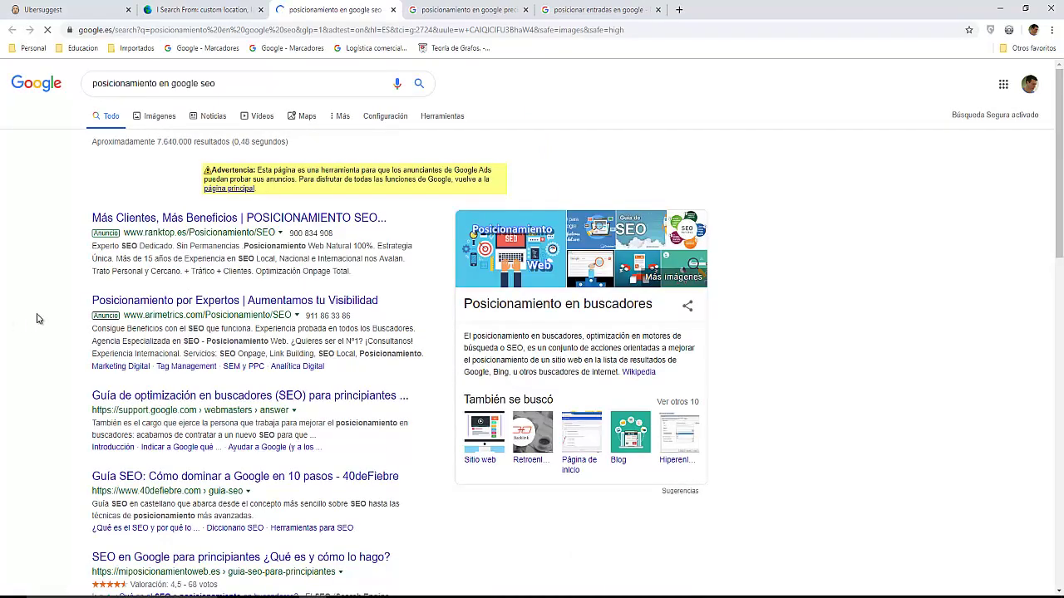
# Review the organic results for "posicionamiento en google seo" and enter "ok" as its Intención value in G3 of the Excel workbook.
pyautogui.scroll(-1, 117, 334)
pyautogui.scroll(-2, 117, 334)
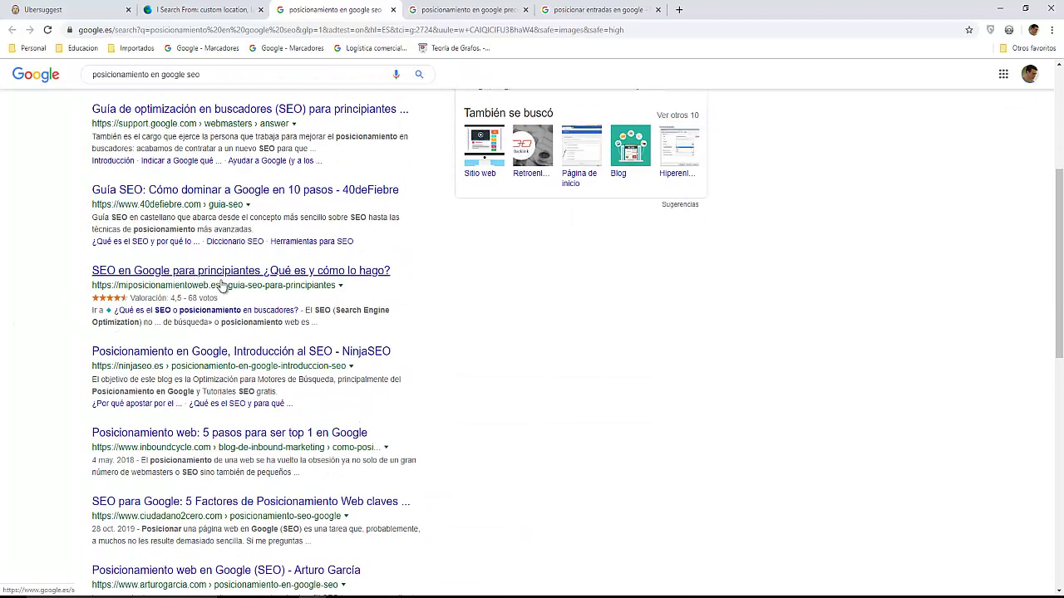
pyautogui.scroll(-1, 142, 309)
pyautogui.scroll(-1, 141, 309)
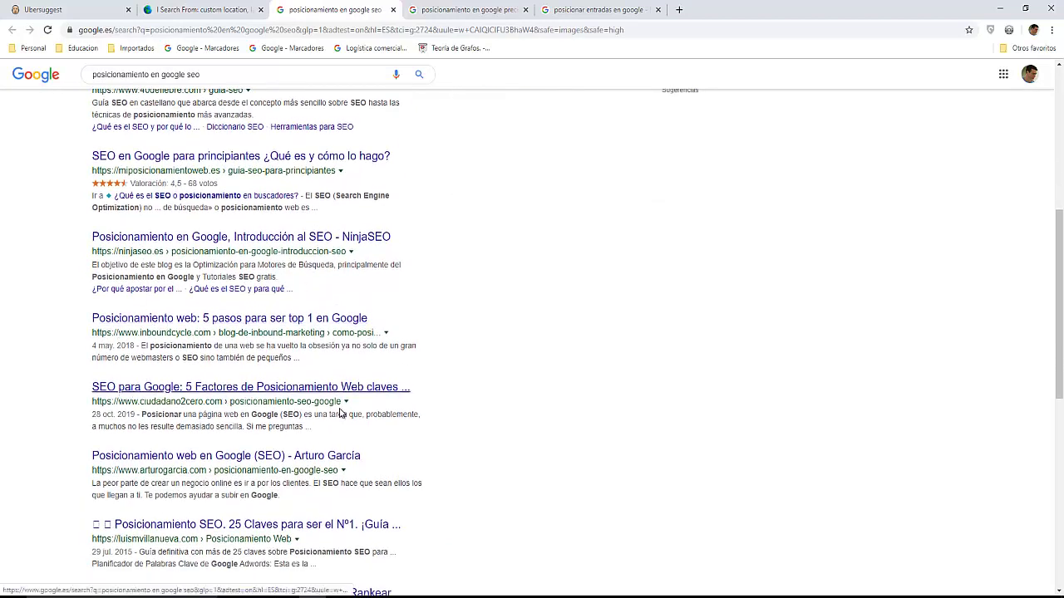
pyautogui.scroll(-1, 225, 406)
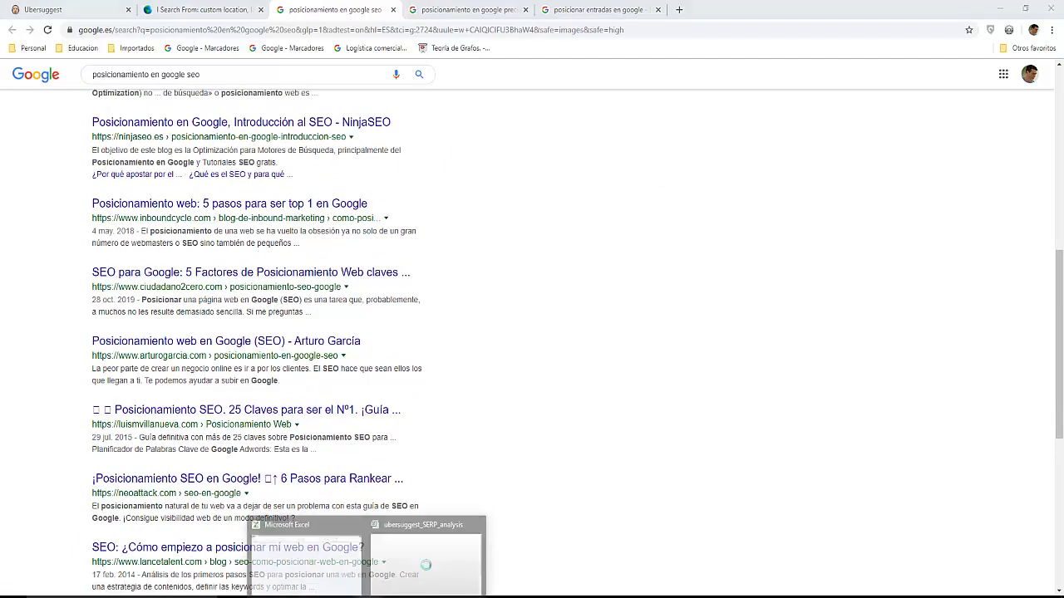
pyautogui.click(426, 555)
pyautogui.click(416, 134)
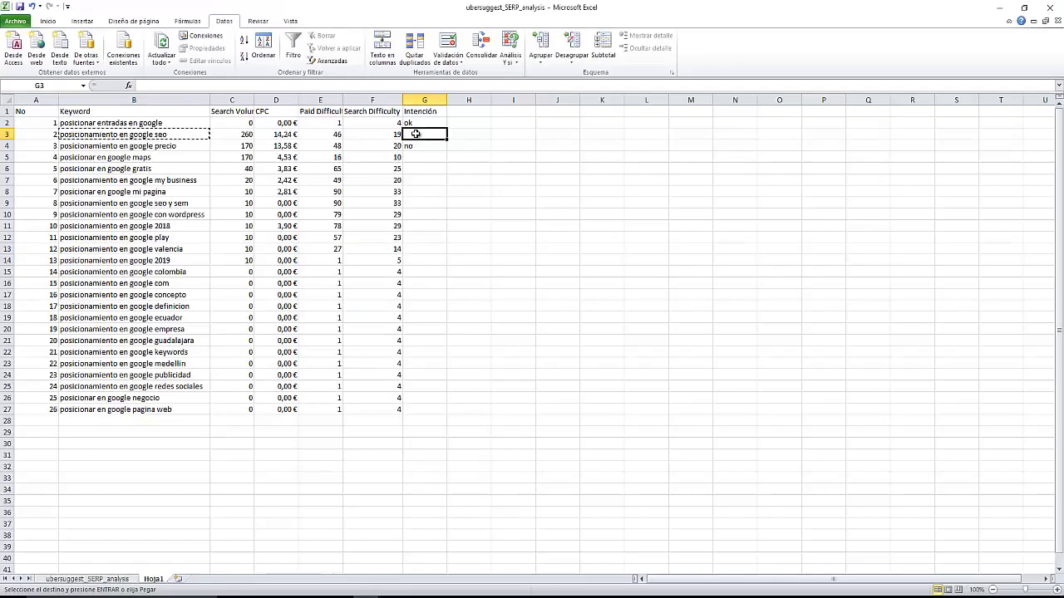
pyautogui.write('ok')
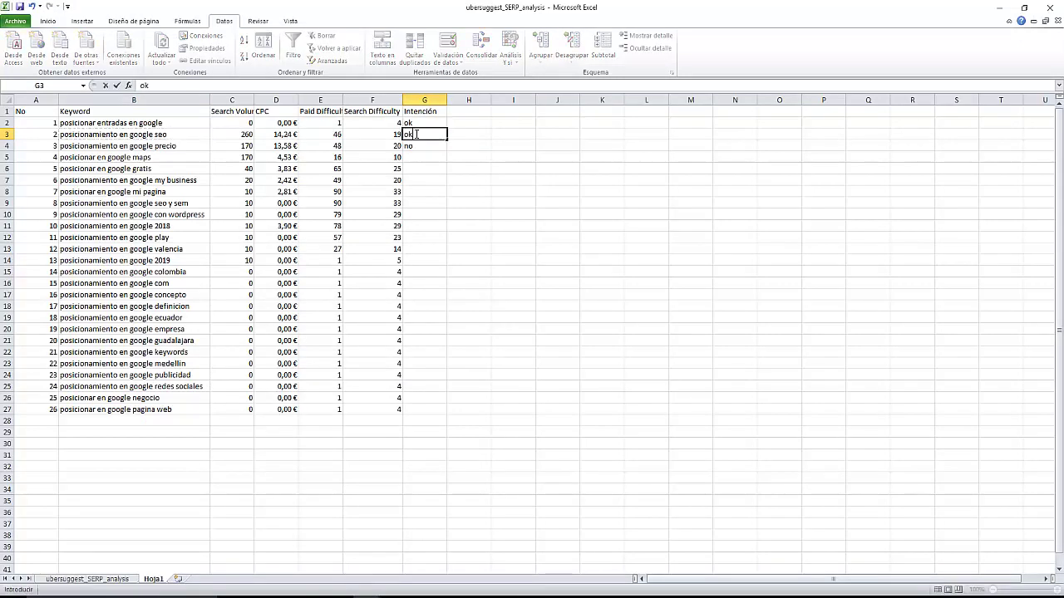
pyautogui.press('Return')
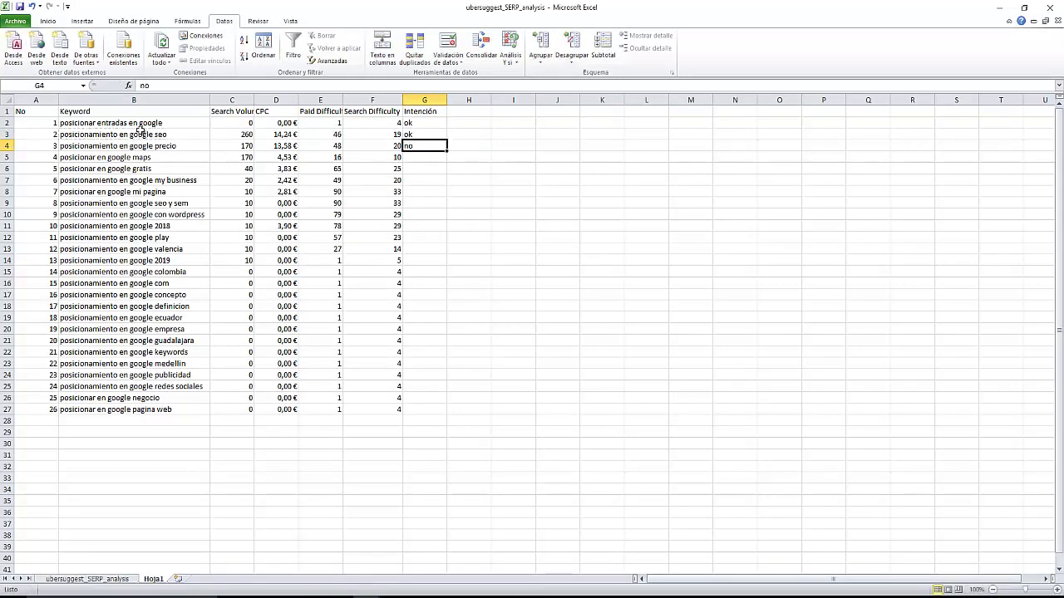
pyautogui.moveTo(133, 125); pyautogui.dragTo(133, 137)
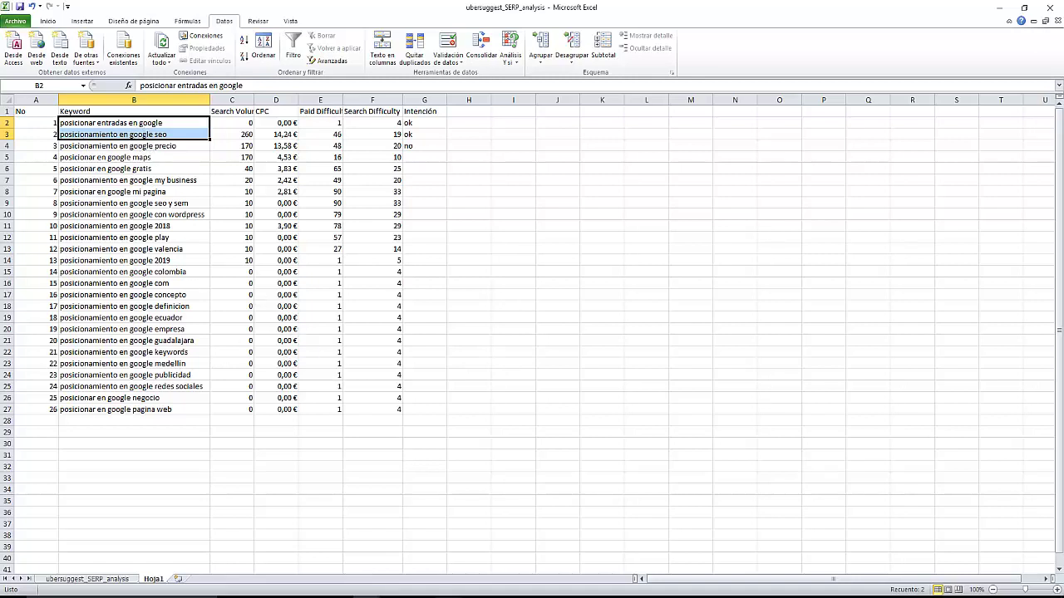
# Switch to the PowerPoint presentation and view the Intención de búsqueda table on slide 11 and the Estructura OnSite slide 12.
pyautogui.click(448, 596)
pyautogui.scroll(-1, 106, 414)
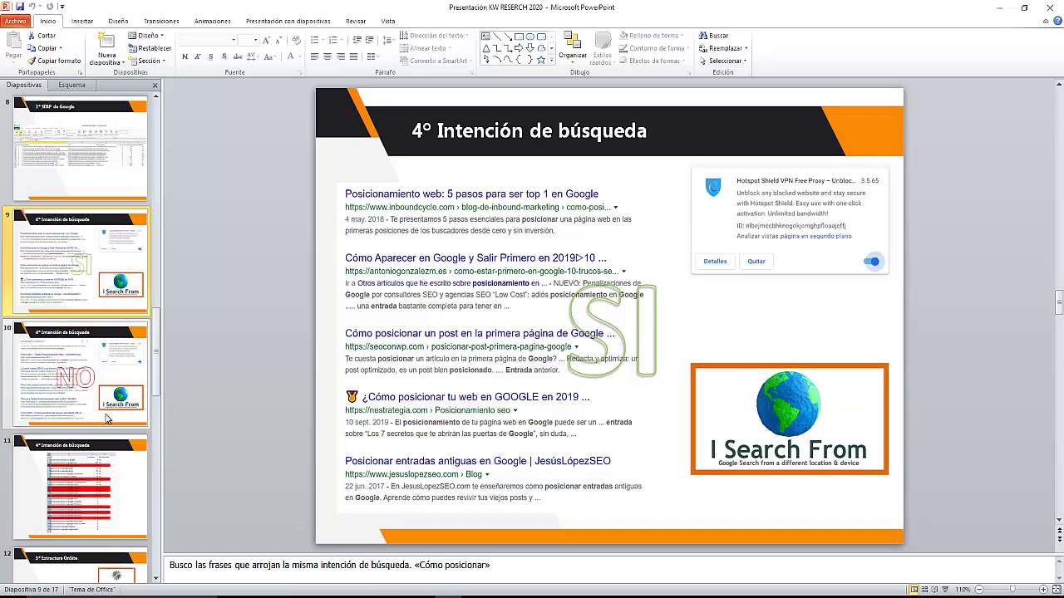
pyautogui.scroll(-1, 106, 418)
pyautogui.click(134, 390)
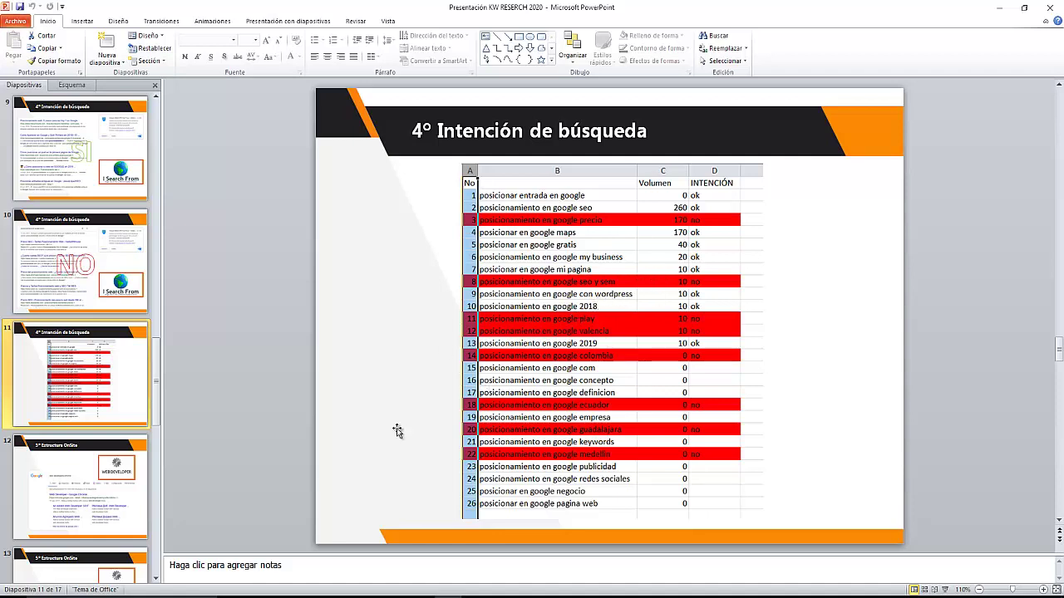
pyautogui.click(81, 493)
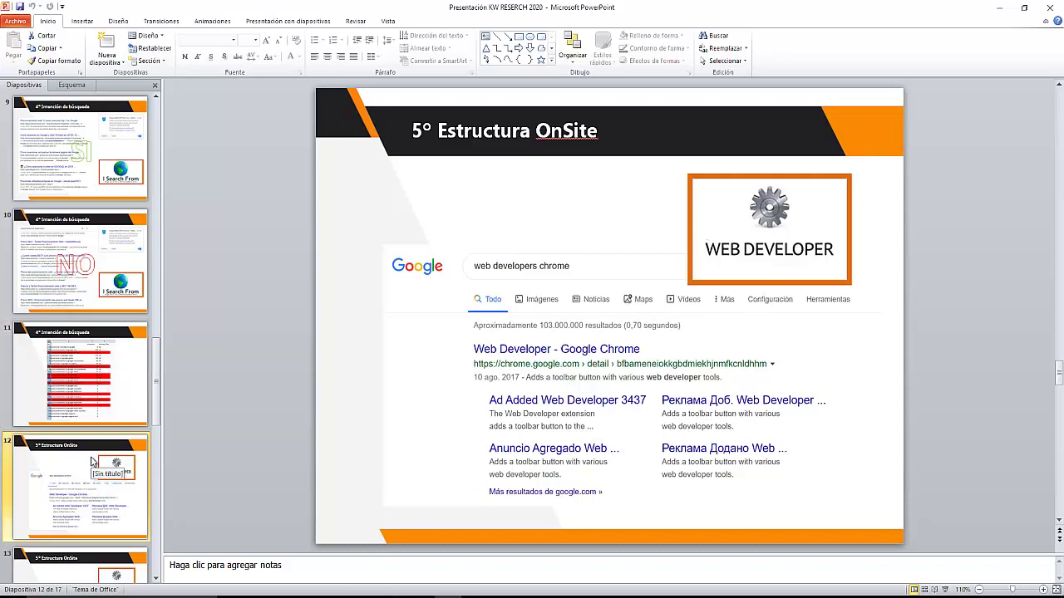
pyautogui.scroll(-2, 93, 462)
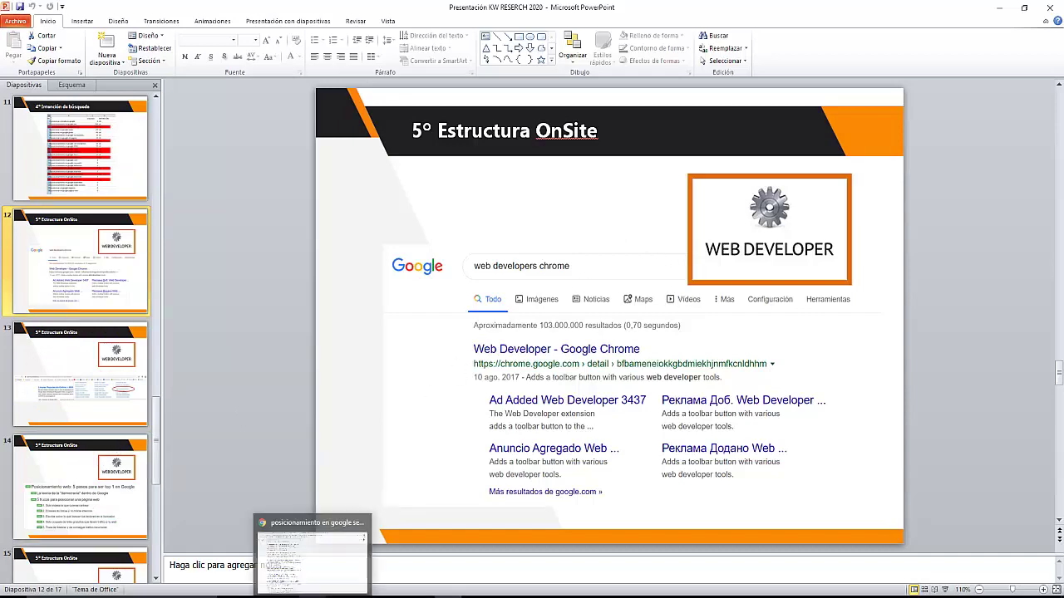
# Return to Chrome and close the Google results pages of the three checked keywords.
pyautogui.click(366, 557)
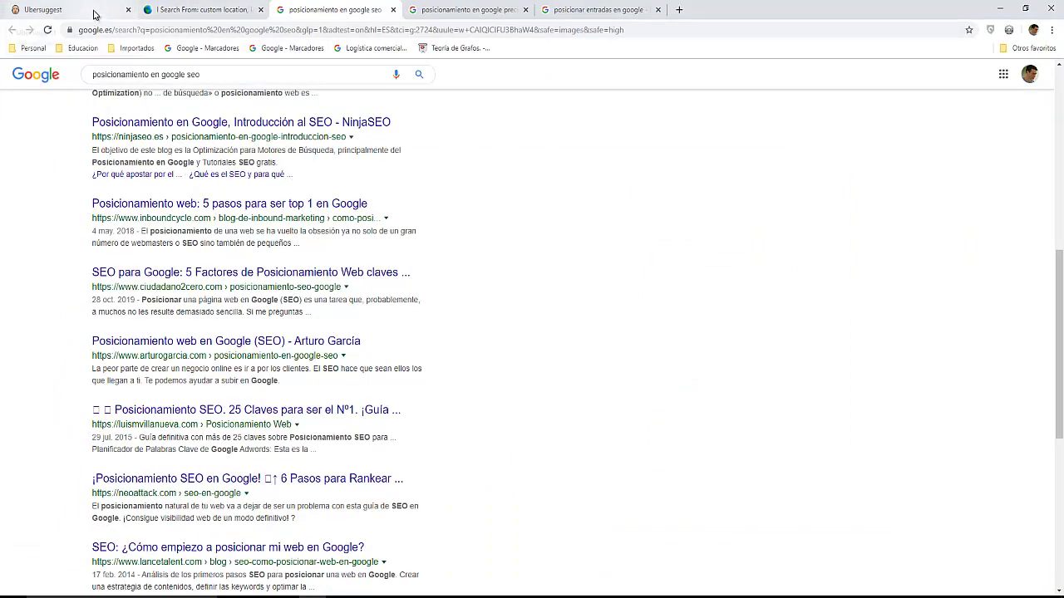
pyautogui.click(393, 9)
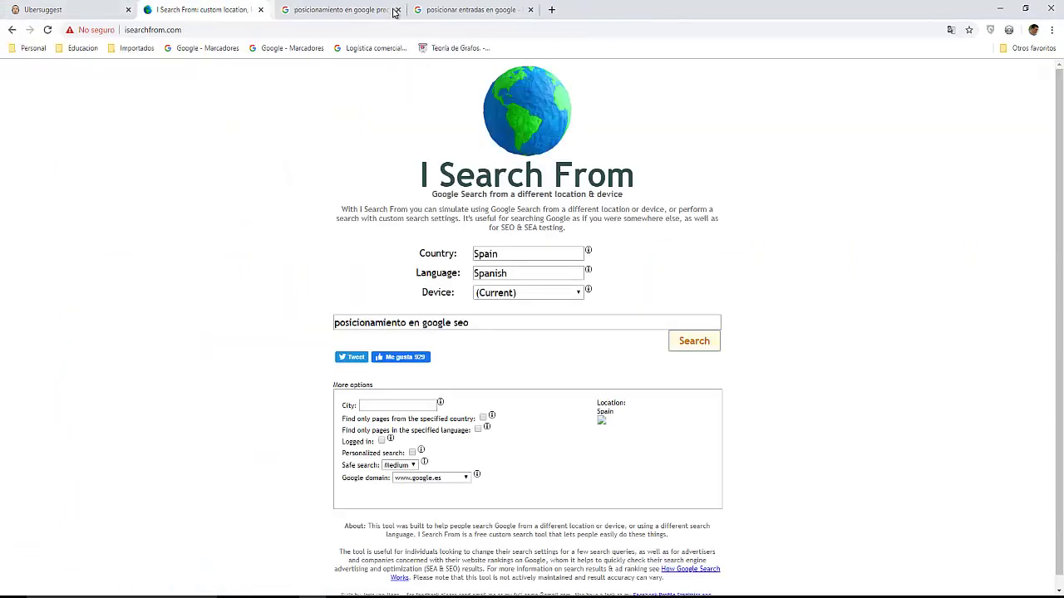
pyautogui.click(393, 9)
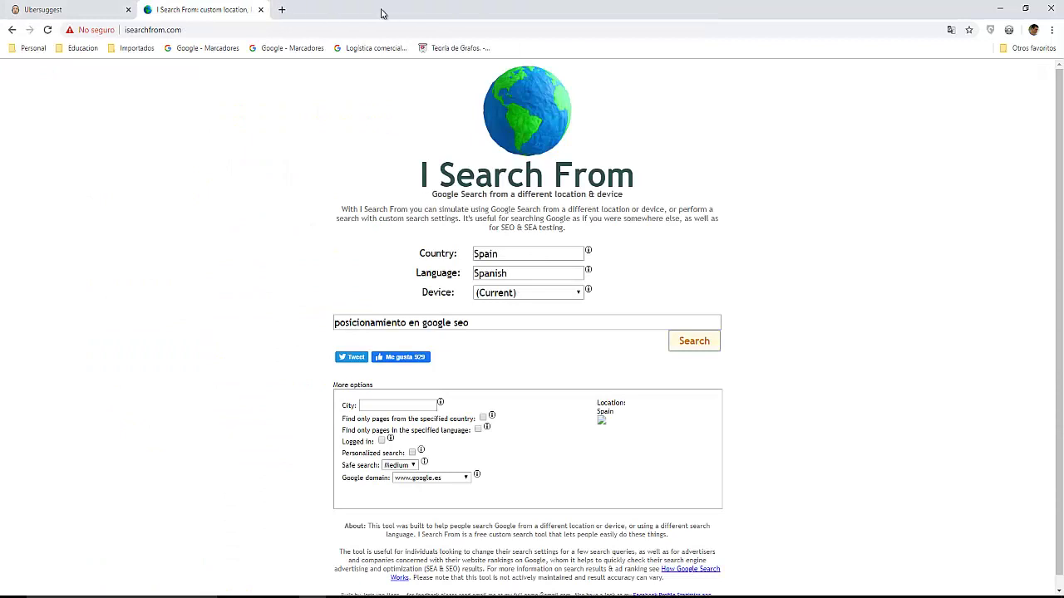
# Search Google for "web developer chrome" on a new page and open the Web Developer extension in the Chrome Web Store.
pyautogui.hotkey('ctrl', 't')
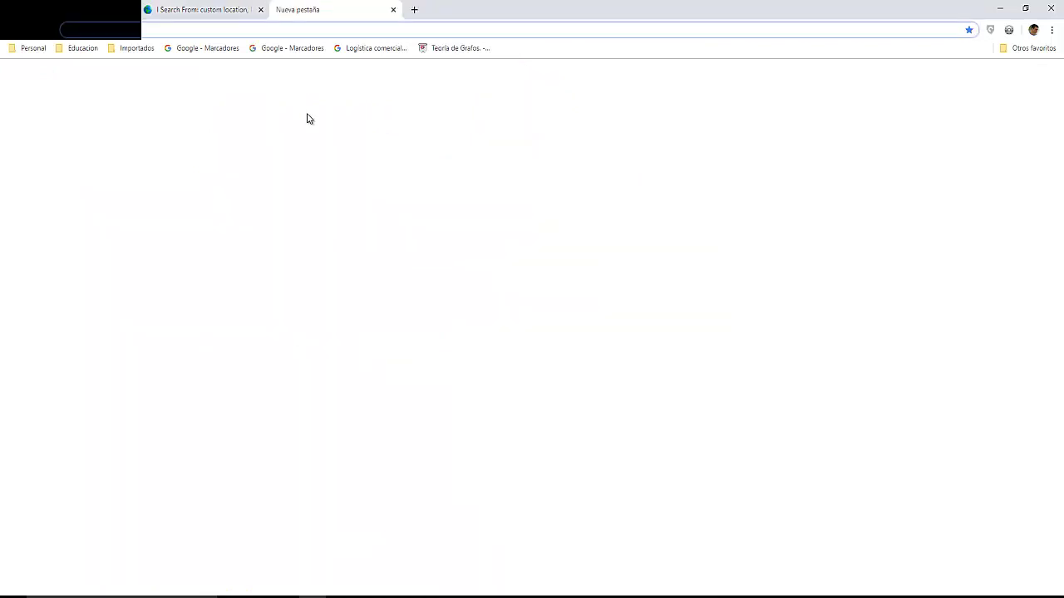
pyautogui.click(415, 239)
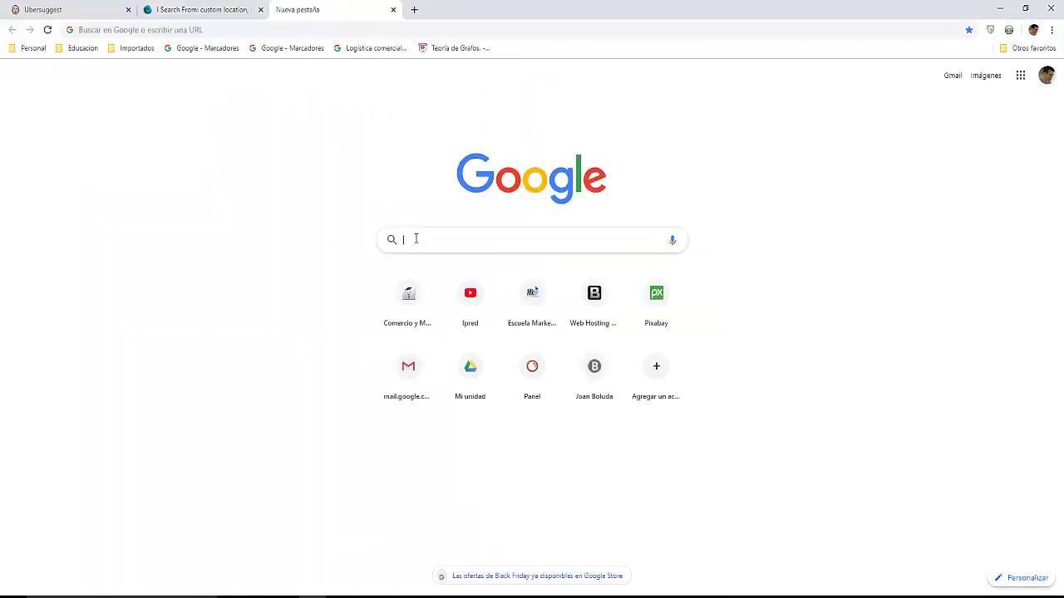
pyautogui.write('we ')
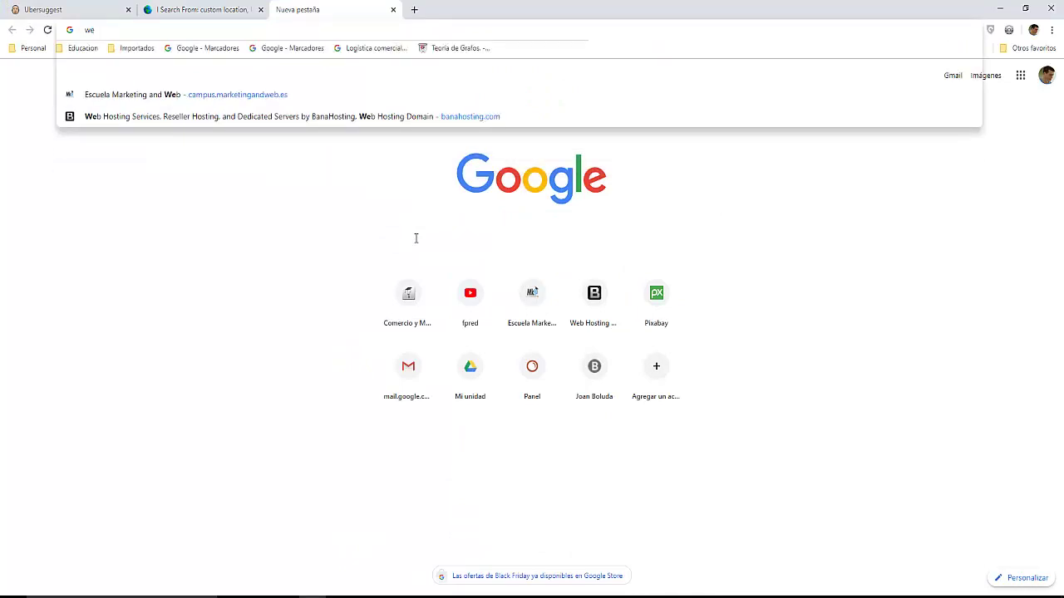
pyautogui.write('develope')
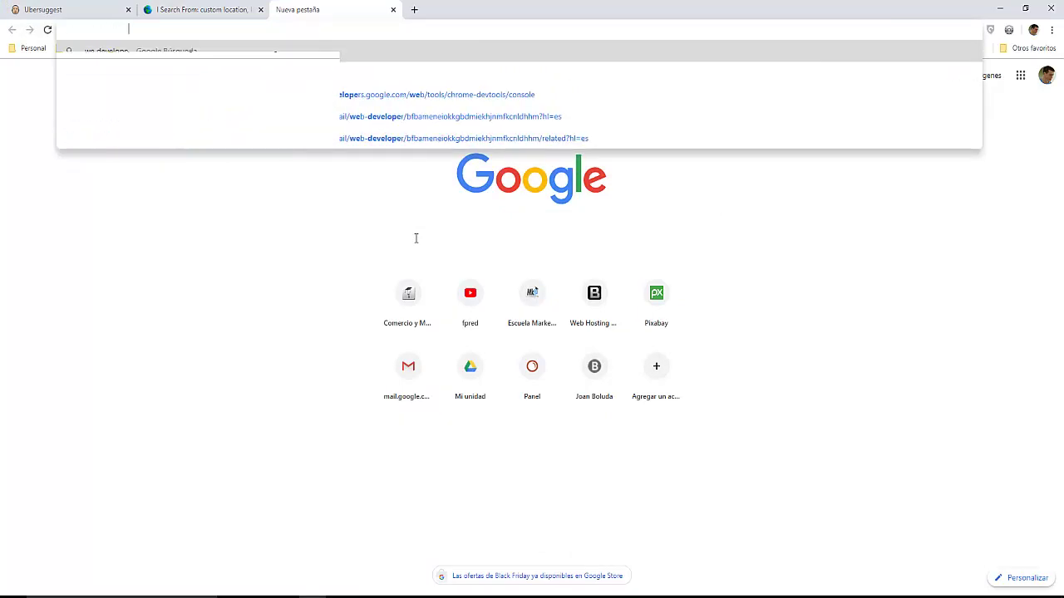
pyautogui.write('r')
pyautogui.press('Return')
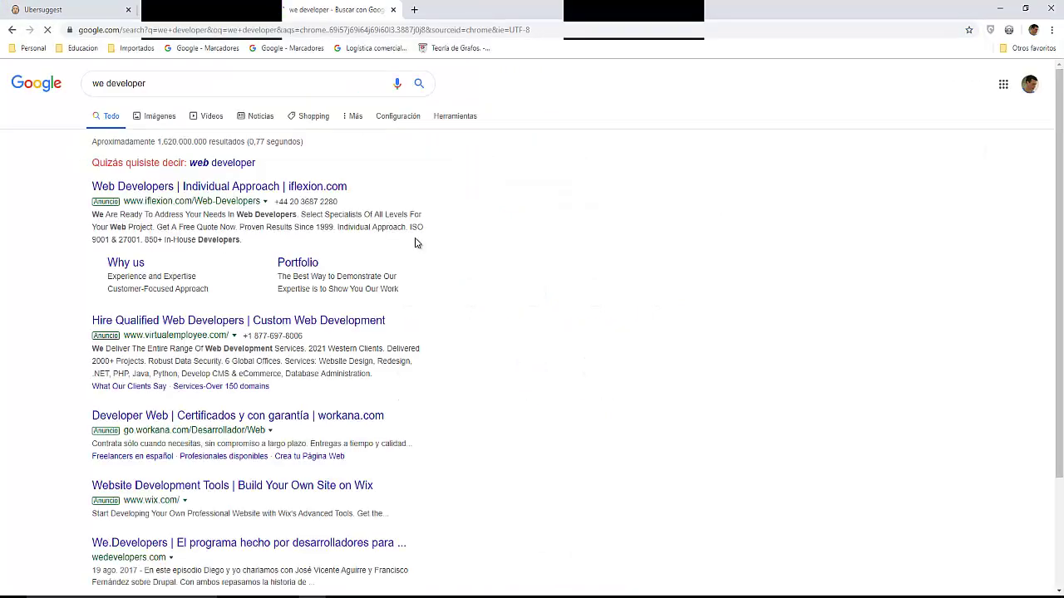
pyautogui.click(217, 90)
pyautogui.write('chrome')
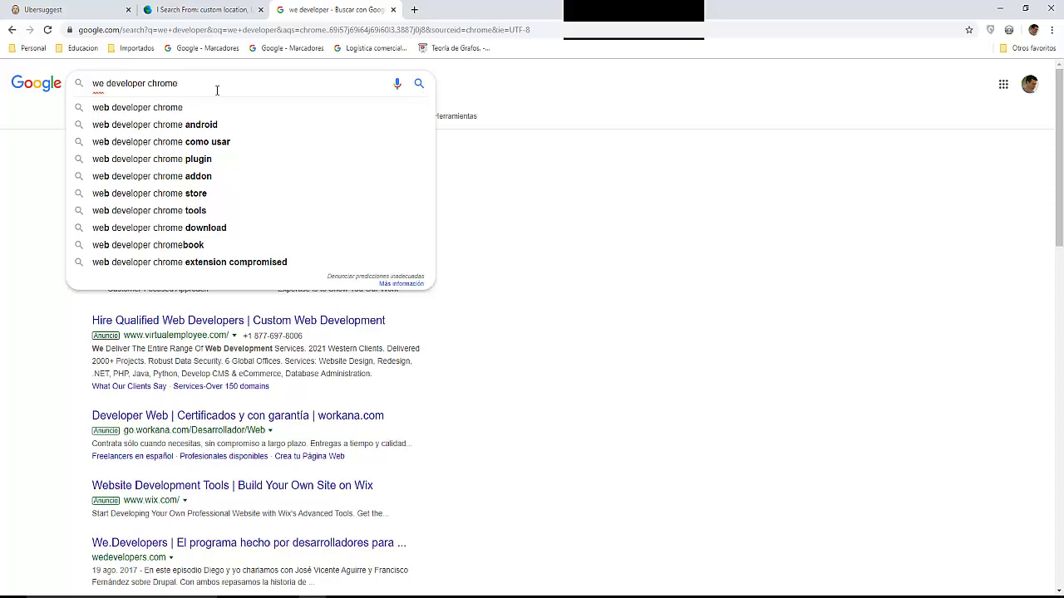
pyautogui.click(148, 108)
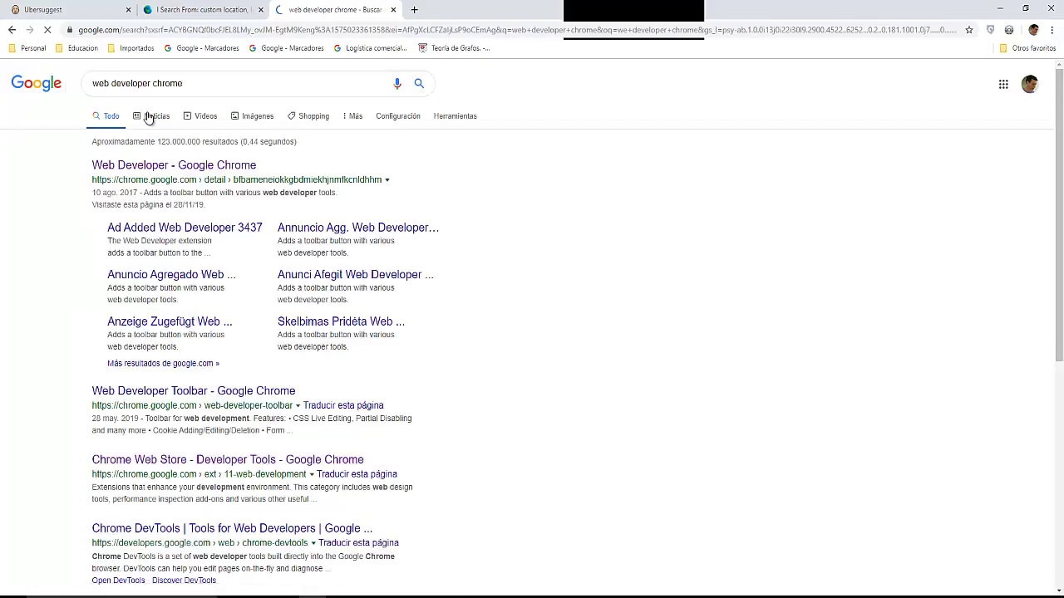
pyautogui.click(138, 167)
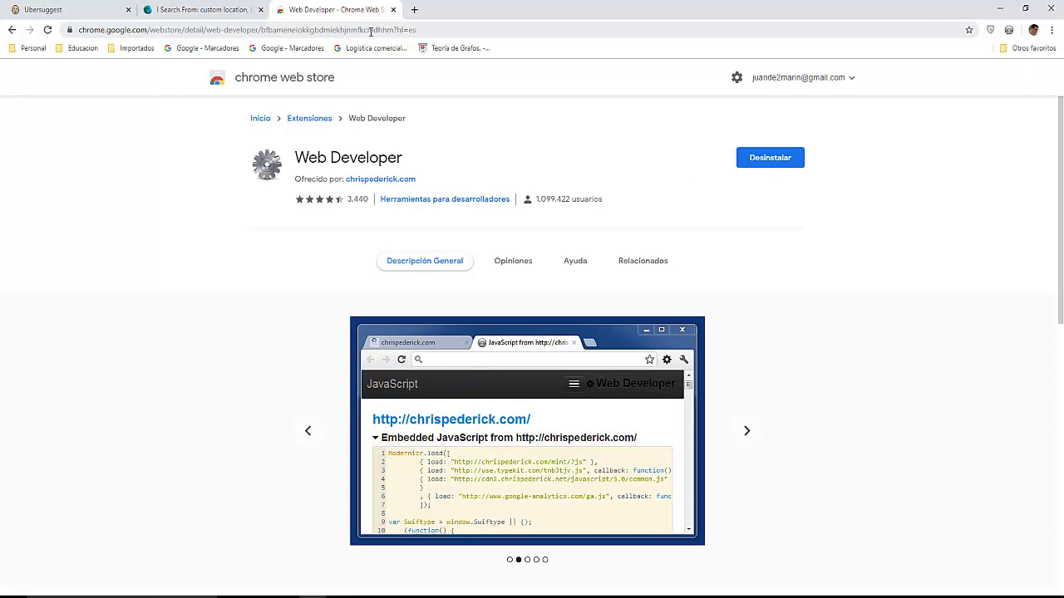
# In Ubersuggest, open the first two Google SERP results listed for "posicionar en google gratis".
pyautogui.click(80, 16)
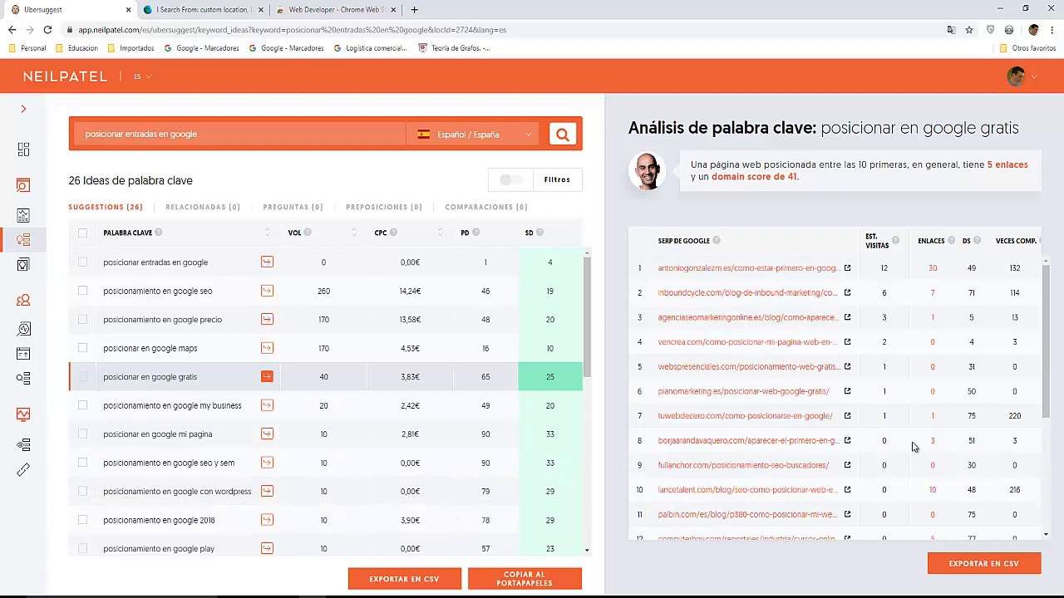
pyautogui.click(847, 269)
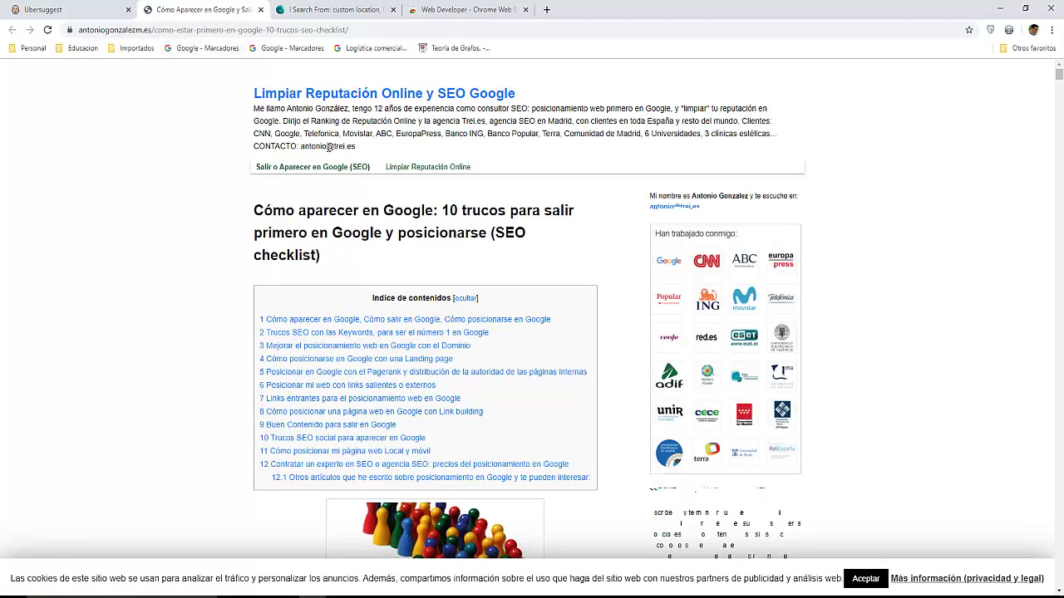
pyautogui.click(57, 12)
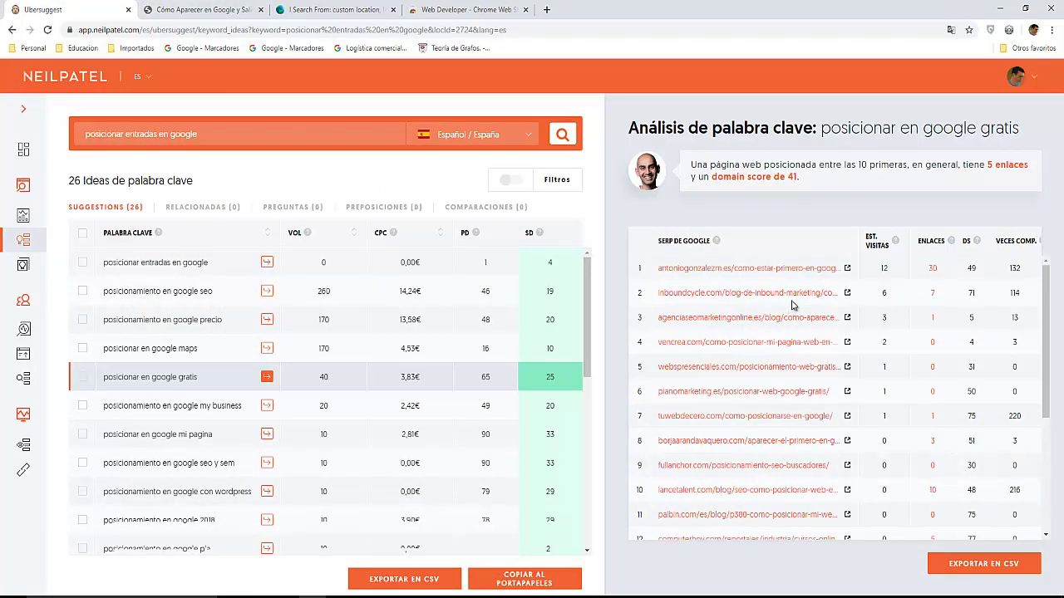
pyautogui.click(848, 296)
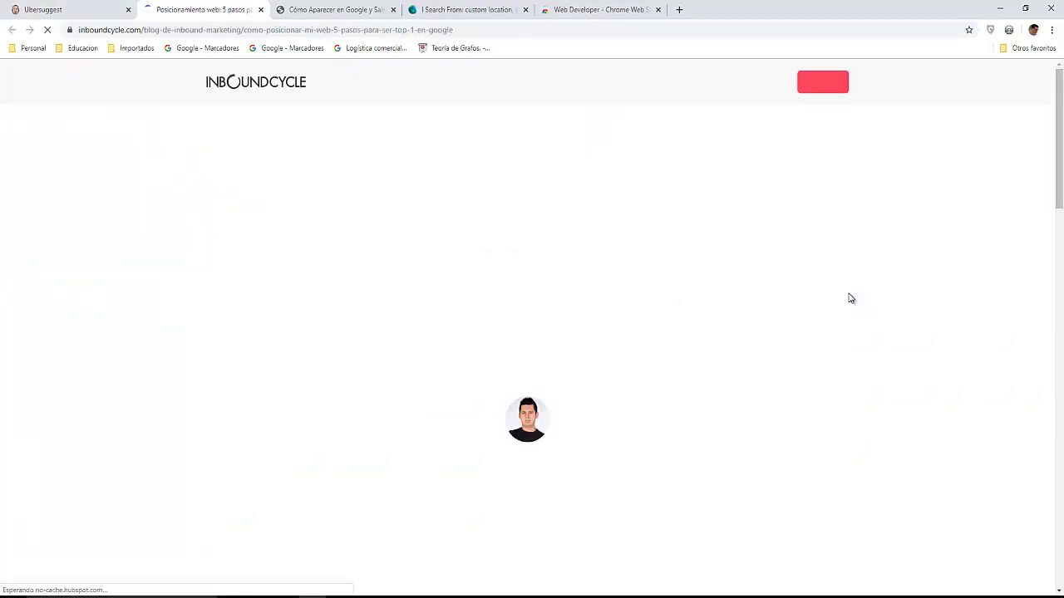
# Skim the article "Cómo aparecer en Google: 10 trucos para salir primero en Google" and return to its beginning.
pyautogui.click(311, 11)
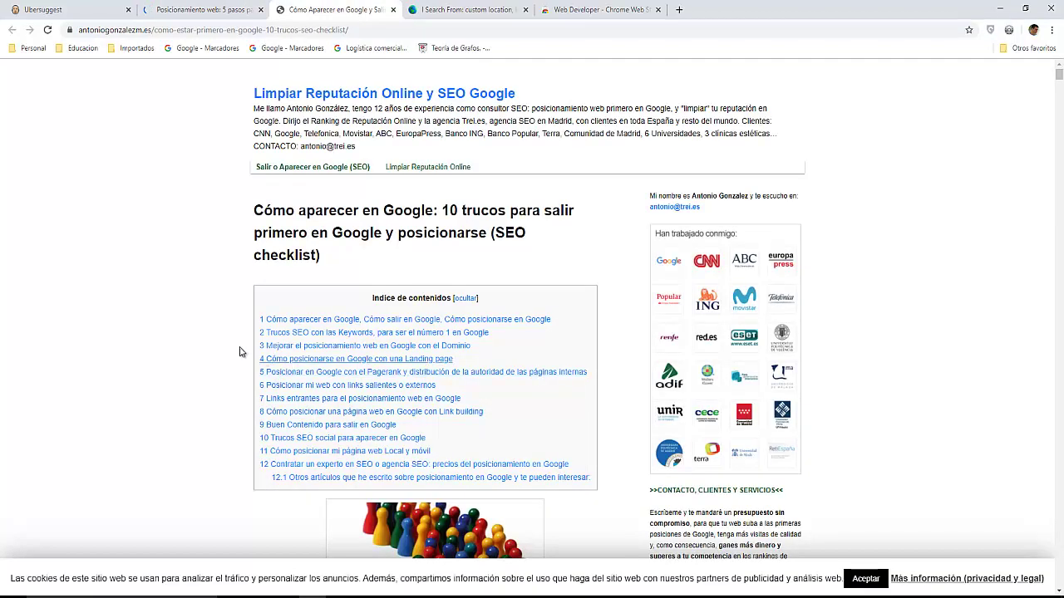
pyautogui.scroll(-10, 238, 348)
pyautogui.scroll(-15, 241, 347)
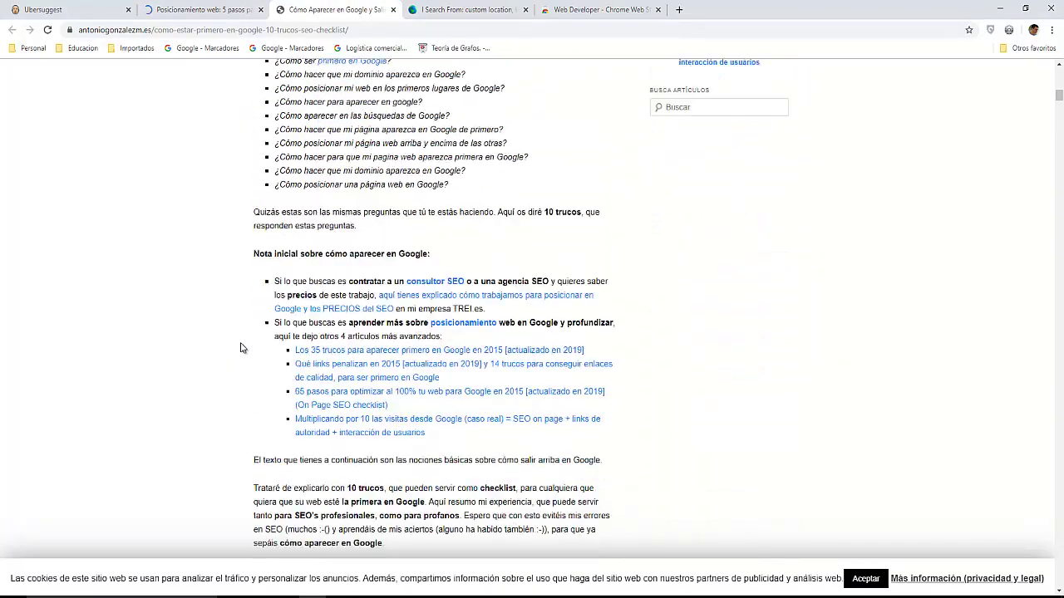
pyautogui.scroll(20, 244, 347)
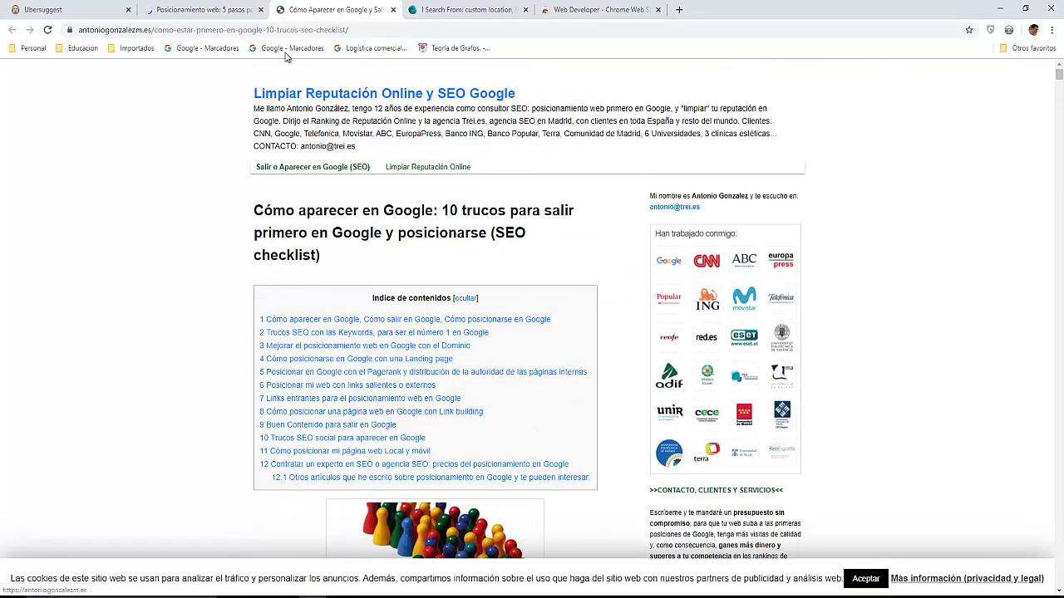
# Skim the InboundCycle article "Posicionamiento web: 5 pasos para ser top 1 en Google".
pyautogui.click(190, 10)
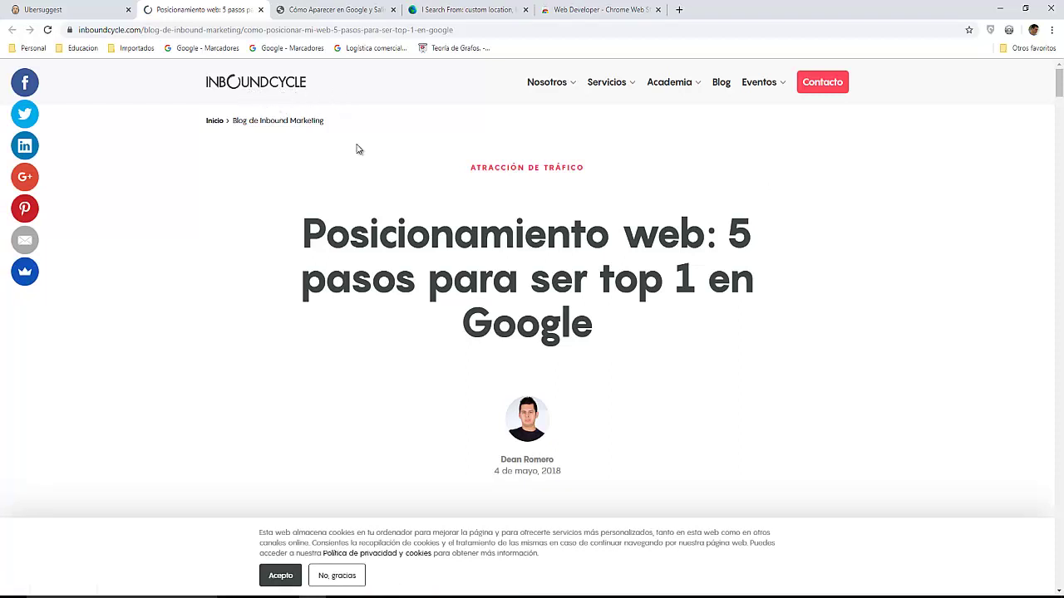
pyautogui.scroll(-3, 556, 253)
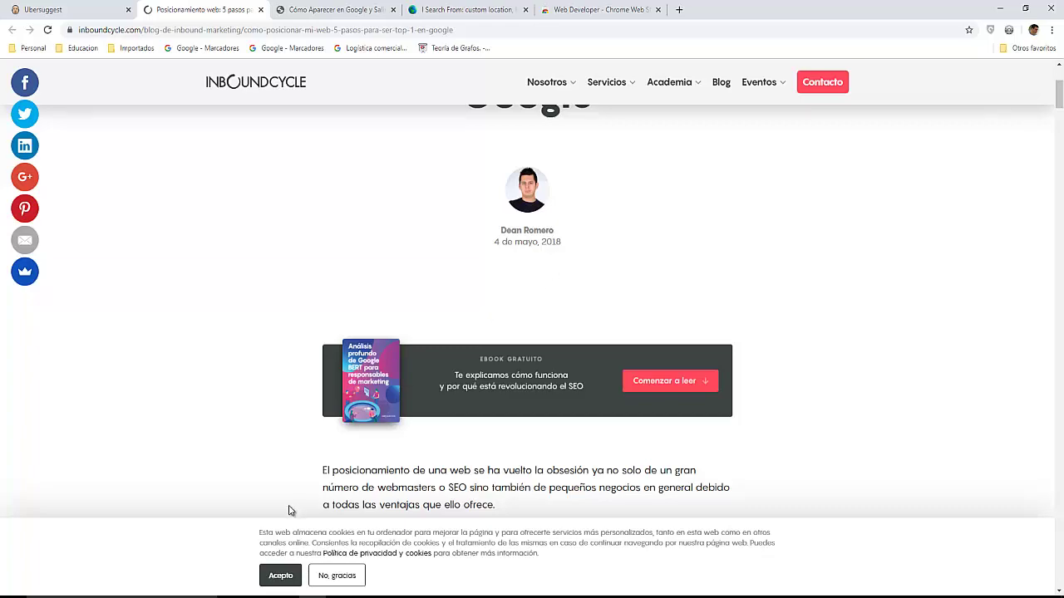
pyautogui.scroll(-9, 280, 474)
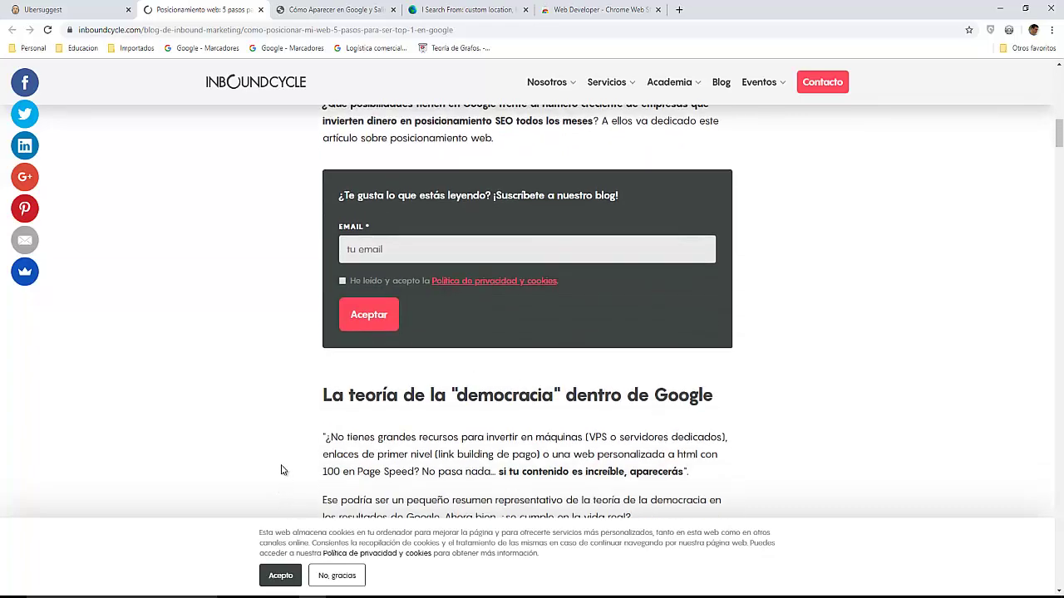
pyautogui.scroll(5, 281, 471)
pyautogui.scroll(4, 281, 471)
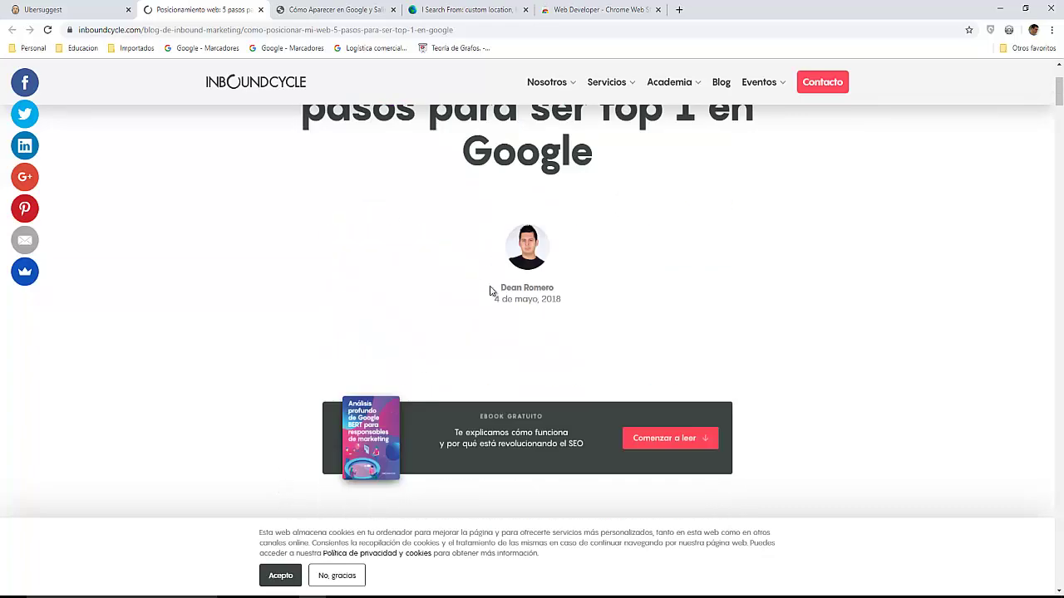
# Accept the InboundCycle article's cookies and view its document outline with the Web Developer extension.
pyautogui.click(282, 575)
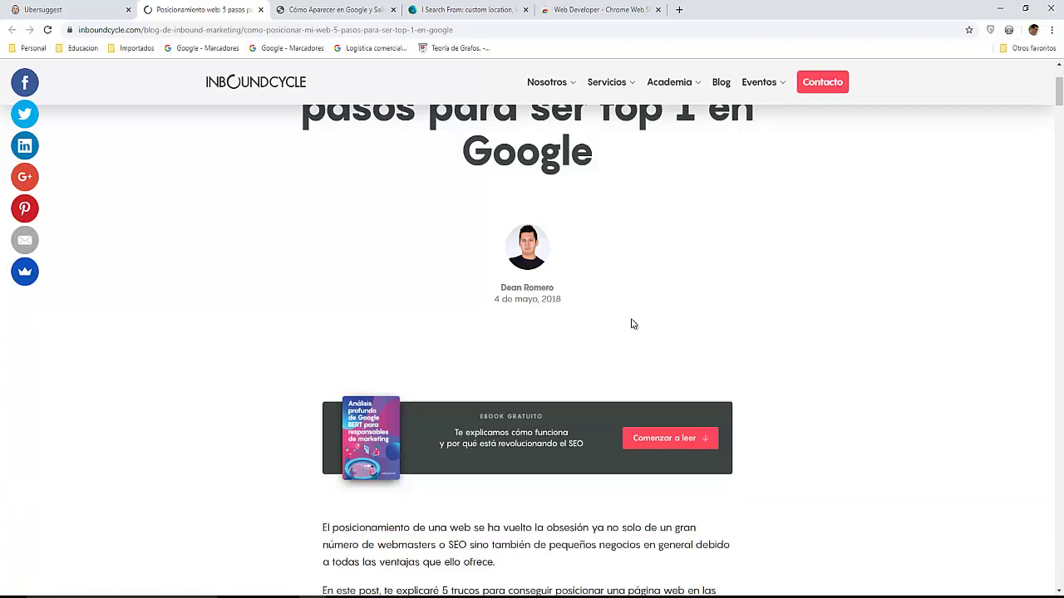
pyautogui.scroll(2, 501, 260)
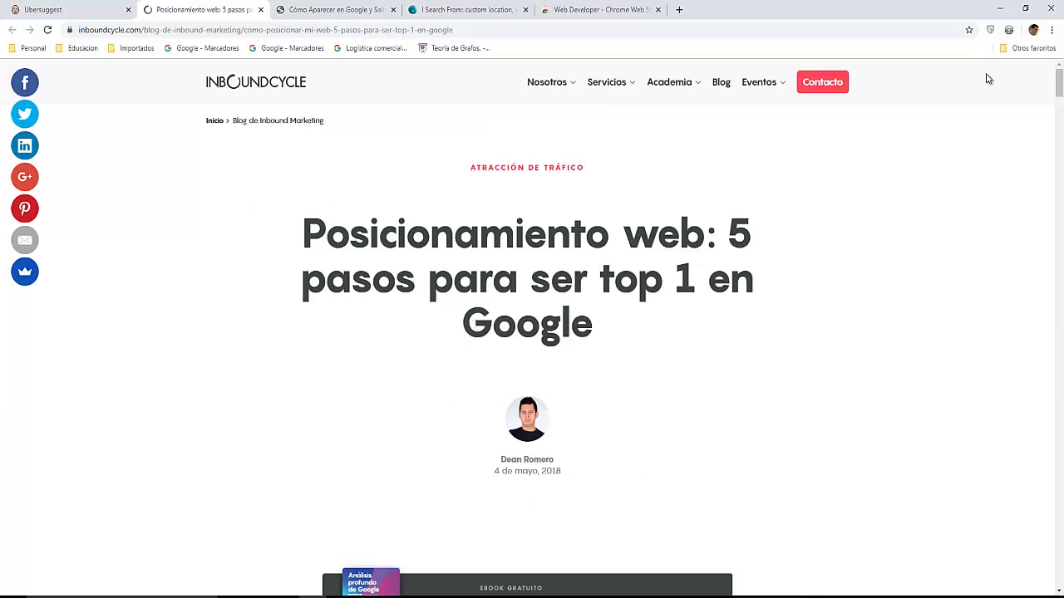
pyautogui.click(1009, 32)
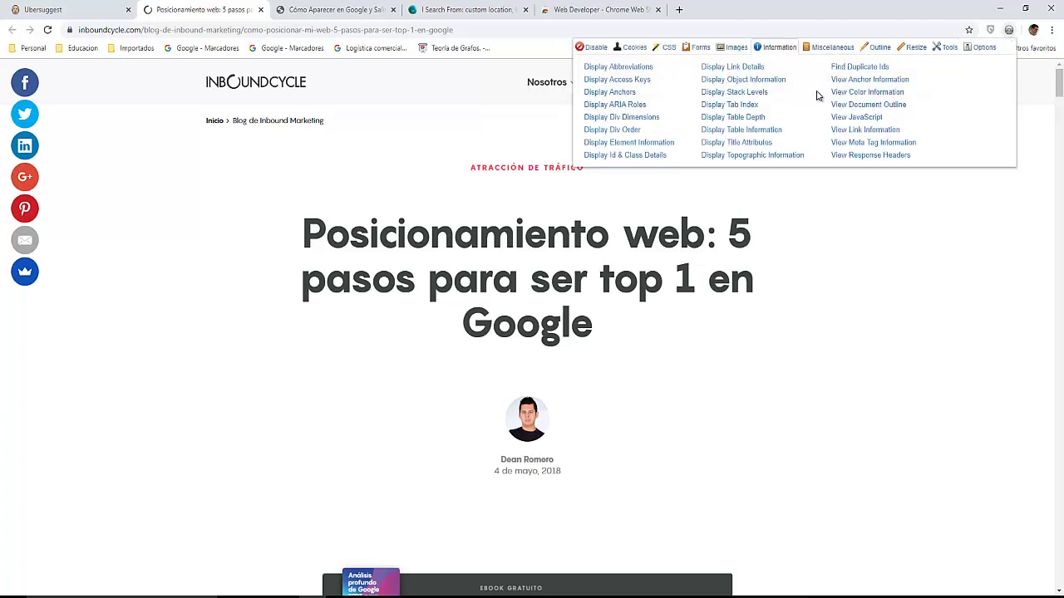
pyautogui.click(862, 106)
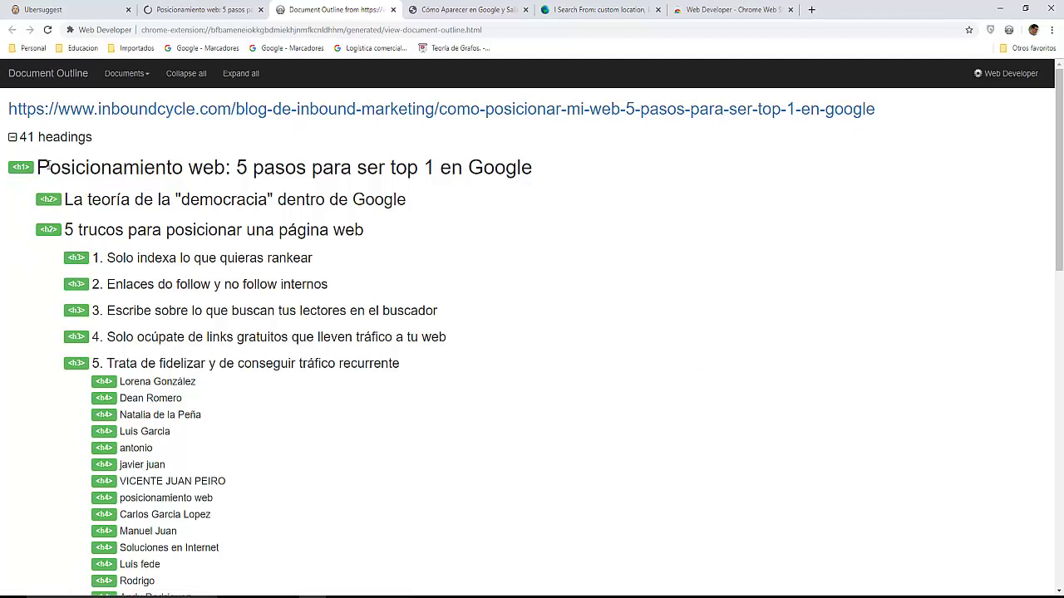
# Examine the outline's h1 title, its two h2 headings and the five numbered h3 headings, highlighting them in turn.
pyautogui.moveTo(38, 167); pyautogui.dragTo(544, 170)
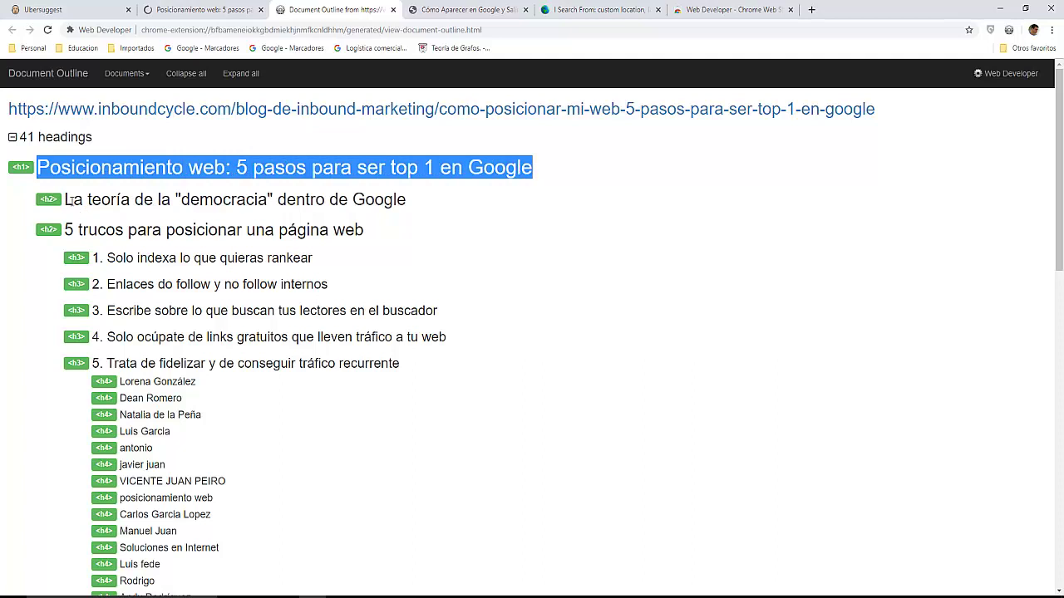
pyautogui.moveTo(71, 200); pyautogui.dragTo(424, 206)
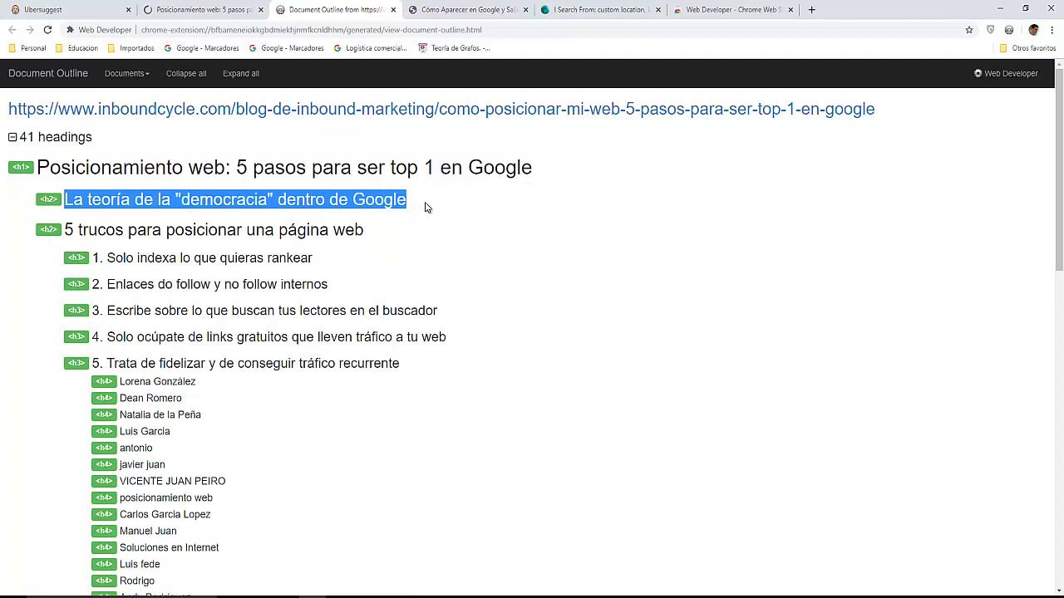
pyautogui.moveTo(66, 229); pyautogui.dragTo(386, 236)
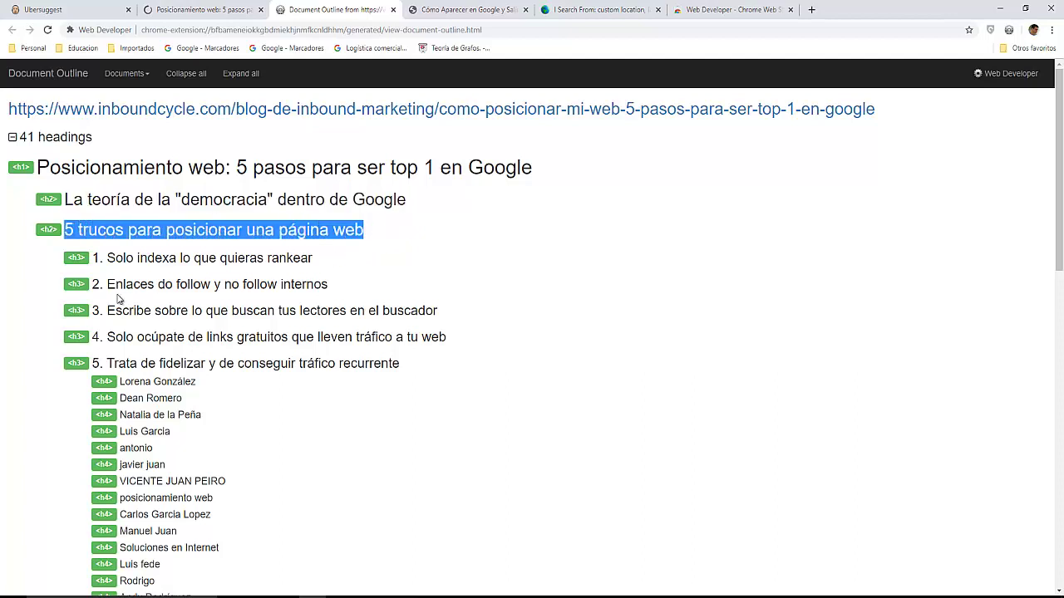
pyautogui.moveTo(112, 258); pyautogui.dragTo(434, 375)
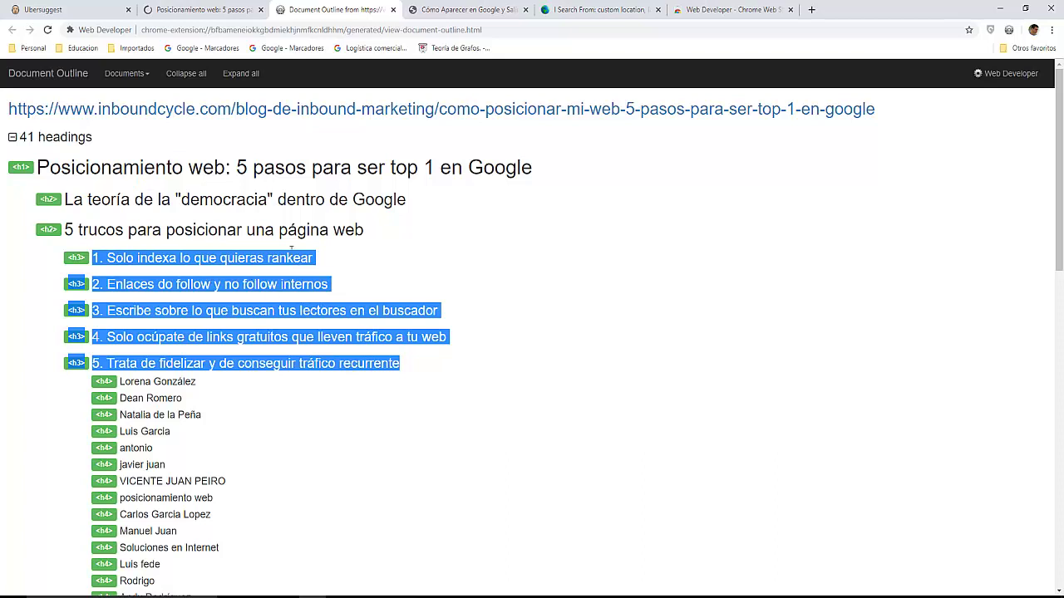
pyautogui.moveTo(39, 166); pyautogui.dragTo(579, 178)
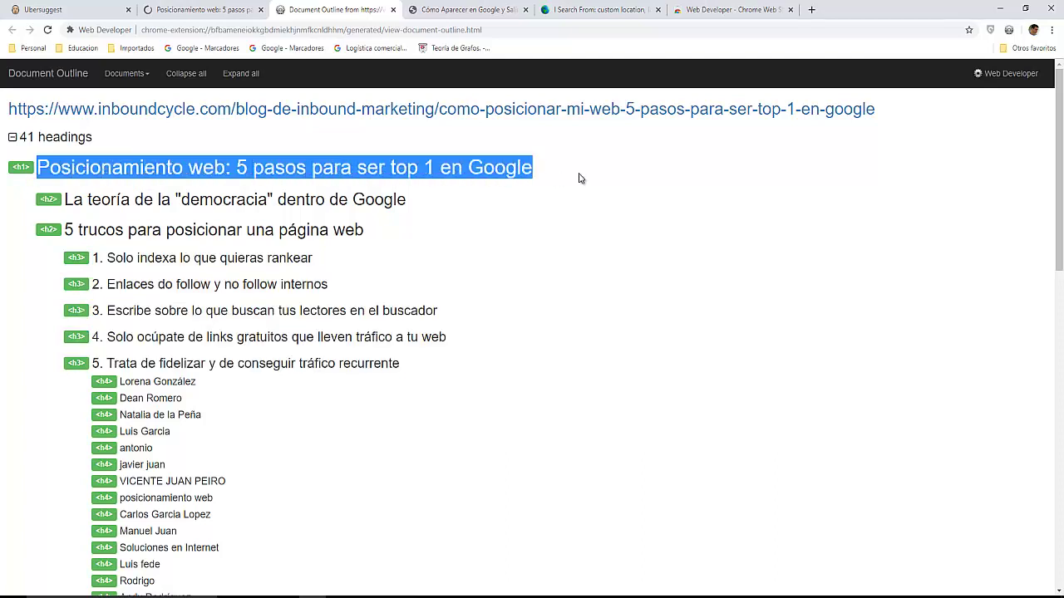
pyautogui.moveTo(75, 202); pyautogui.dragTo(431, 208)
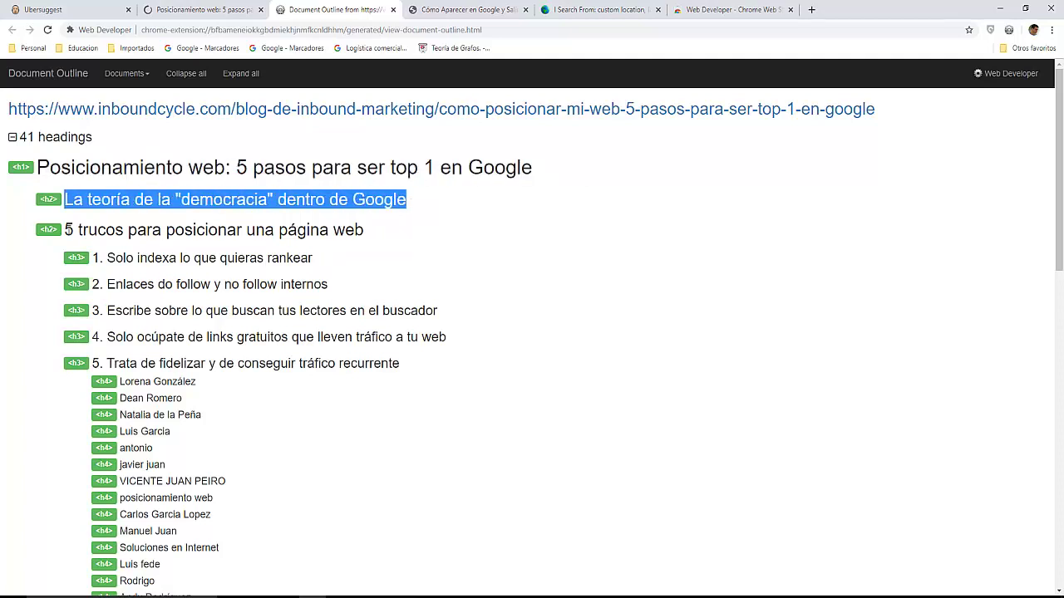
pyautogui.moveTo(68, 229); pyautogui.dragTo(383, 241)
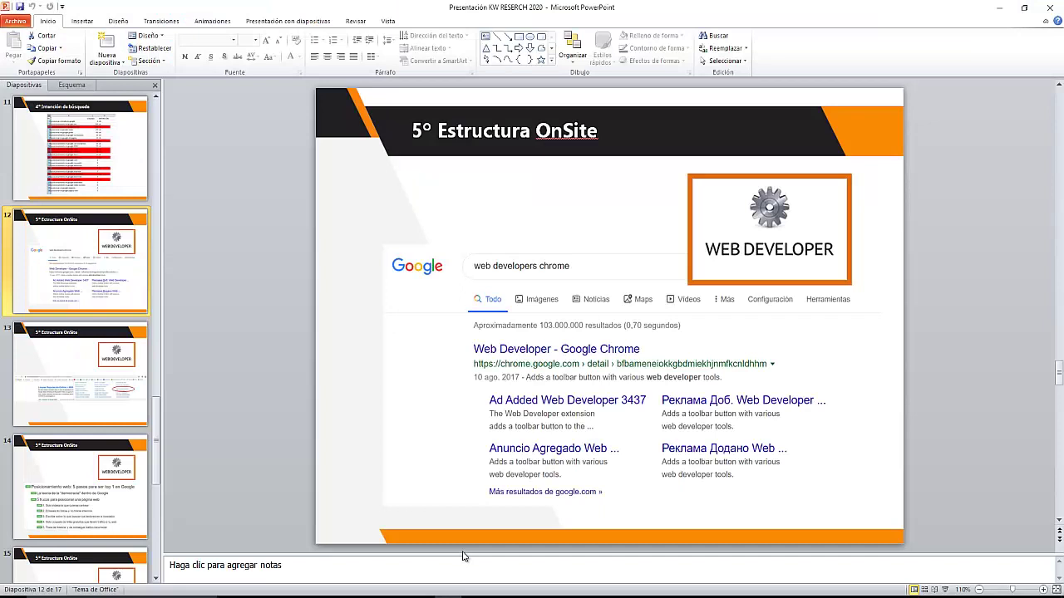
# Switch to the PowerPoint presentation and view slide 16 with the Estructura OnSite heading outline.
pyautogui.scroll(-3, 125, 419)
pyautogui.click(112, 399)
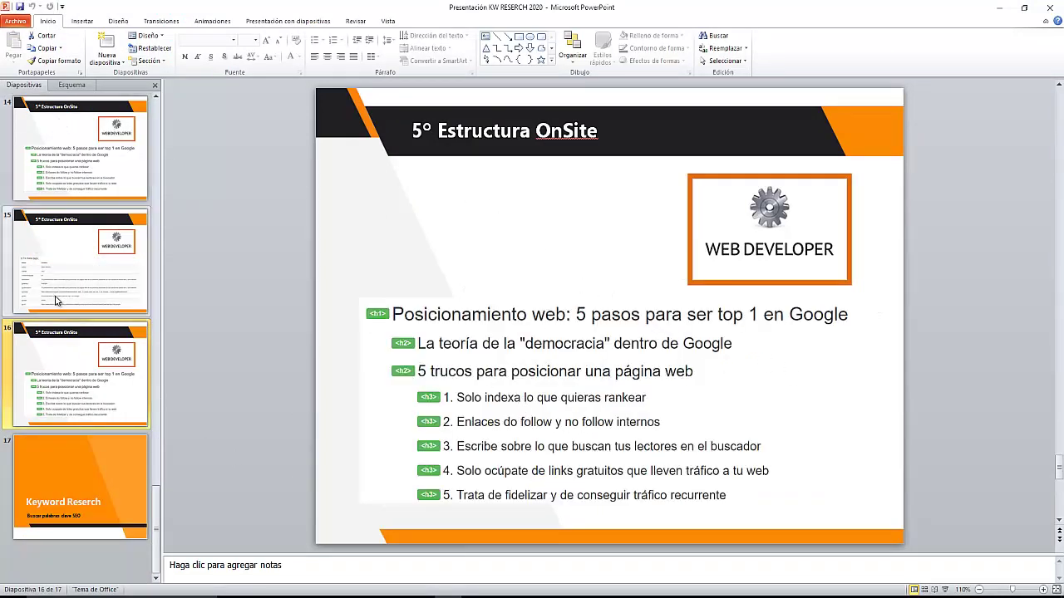
# Switch to the ubersuggest_SERP_analysis workbook in Excel and fill the "posicionamiento en google precio" row, A4:G4, with red.
pyautogui.moveTo(368, 596)
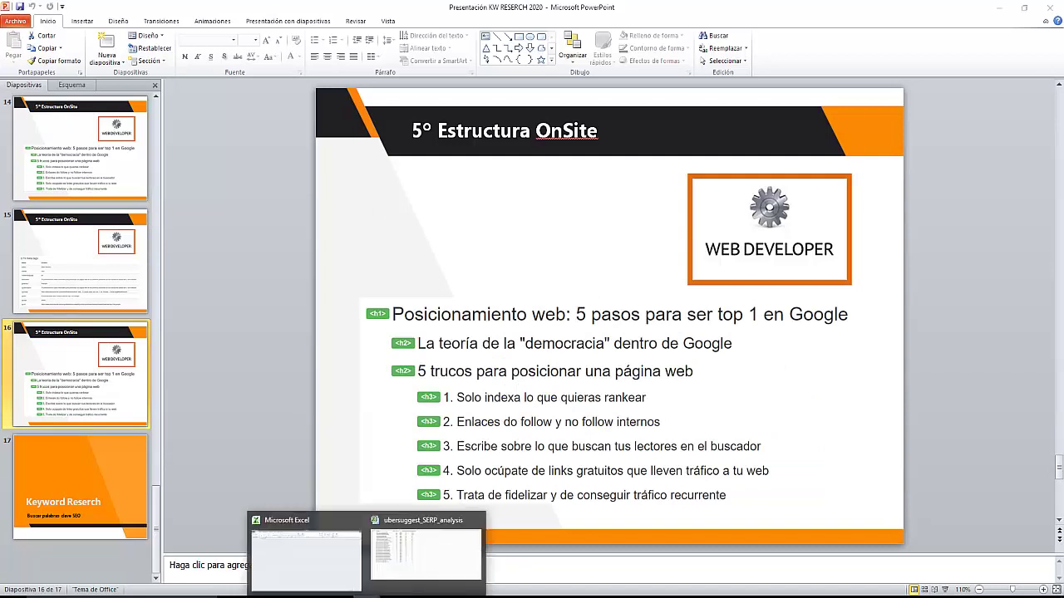
pyautogui.click(411, 562)
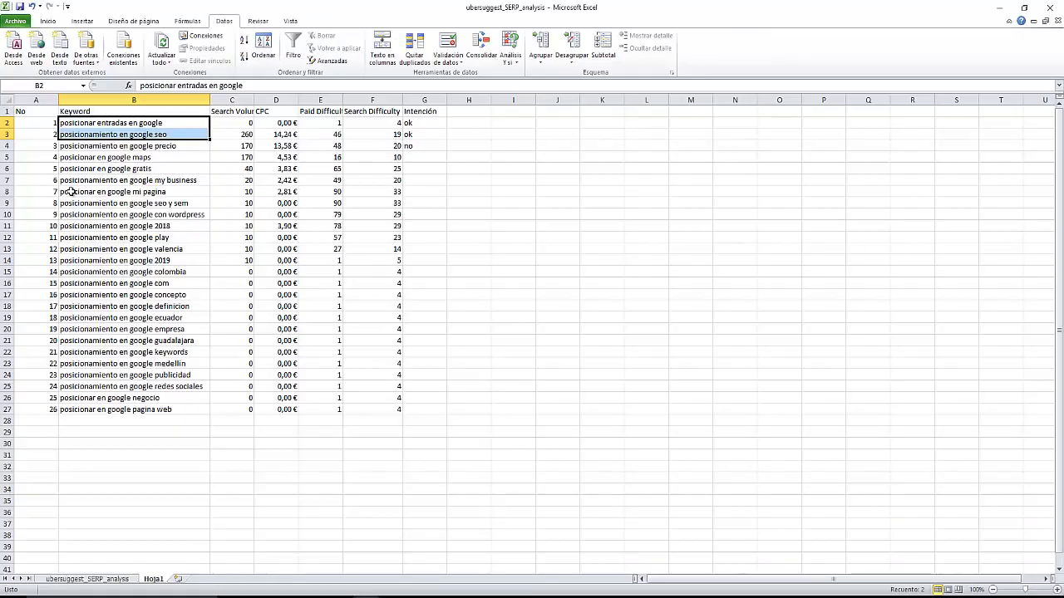
pyautogui.click(127, 122)
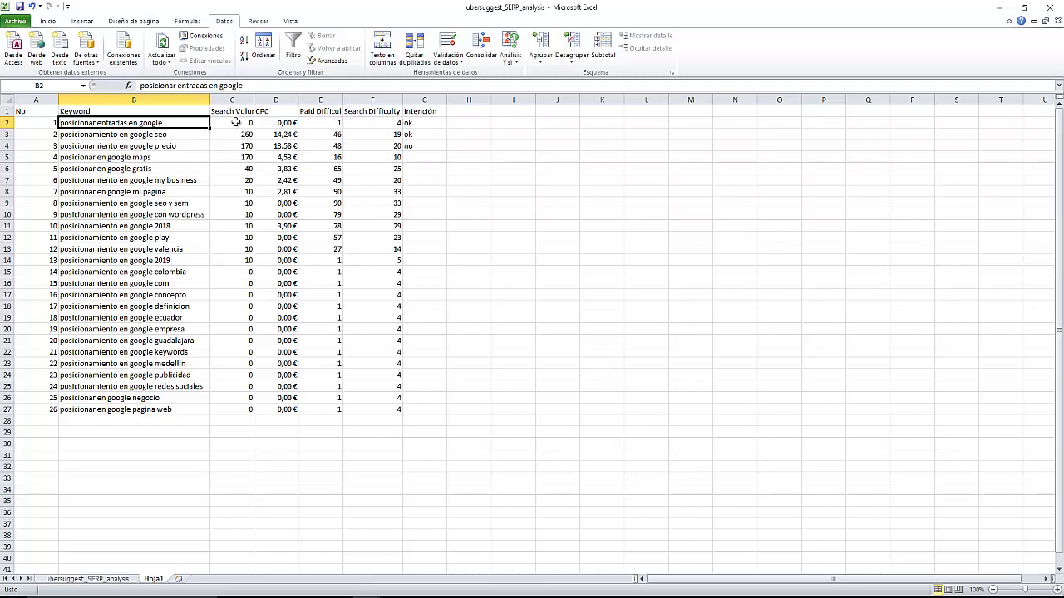
pyautogui.click(48, 146)
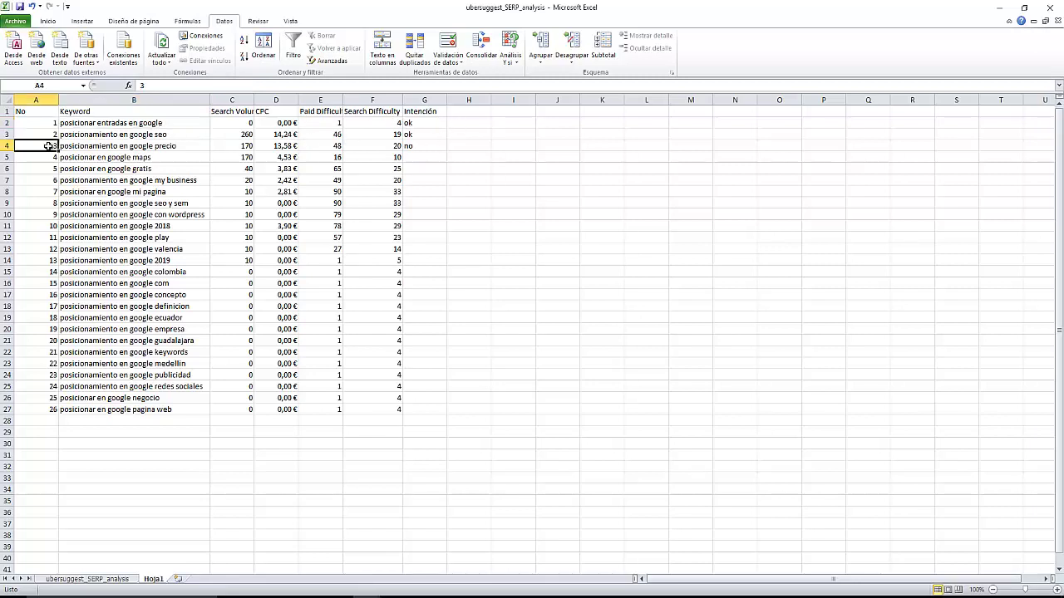
pyautogui.moveTo(49, 145); pyautogui.dragTo(424, 148)
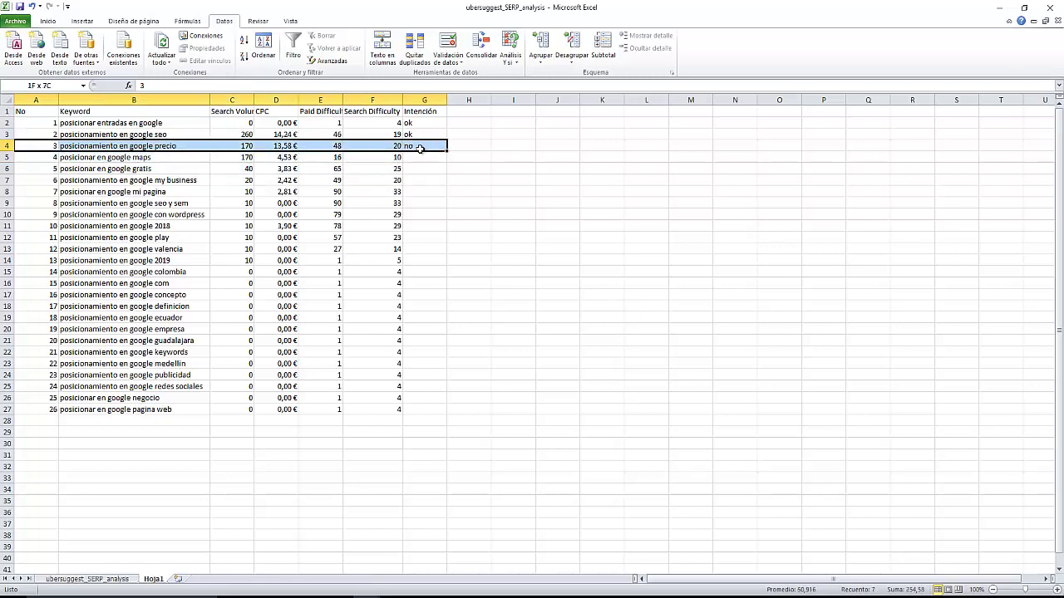
pyautogui.click(47, 20)
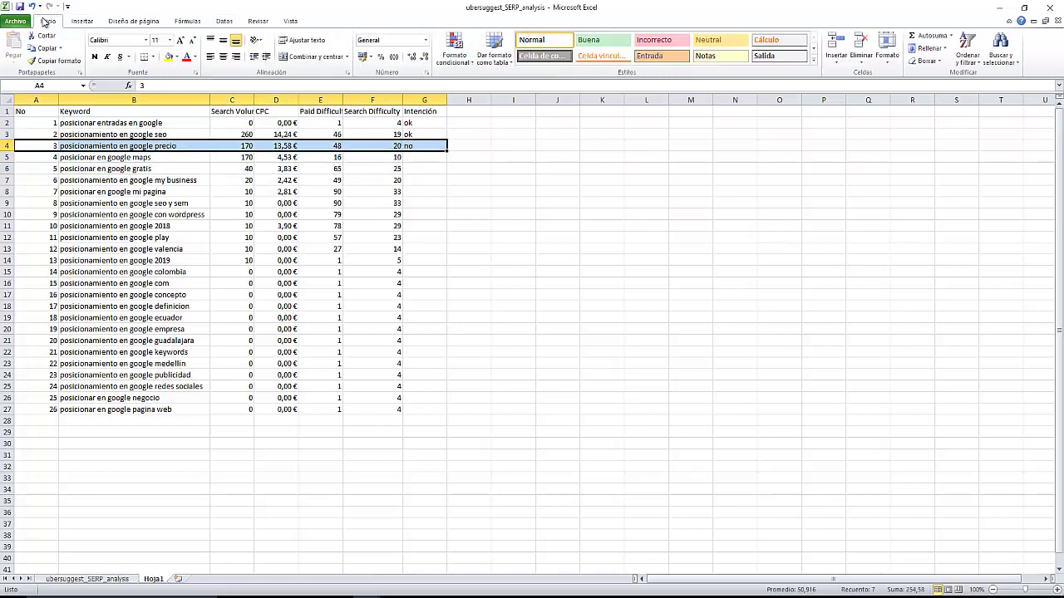
pyautogui.click(176, 57)
pyautogui.click(181, 146)
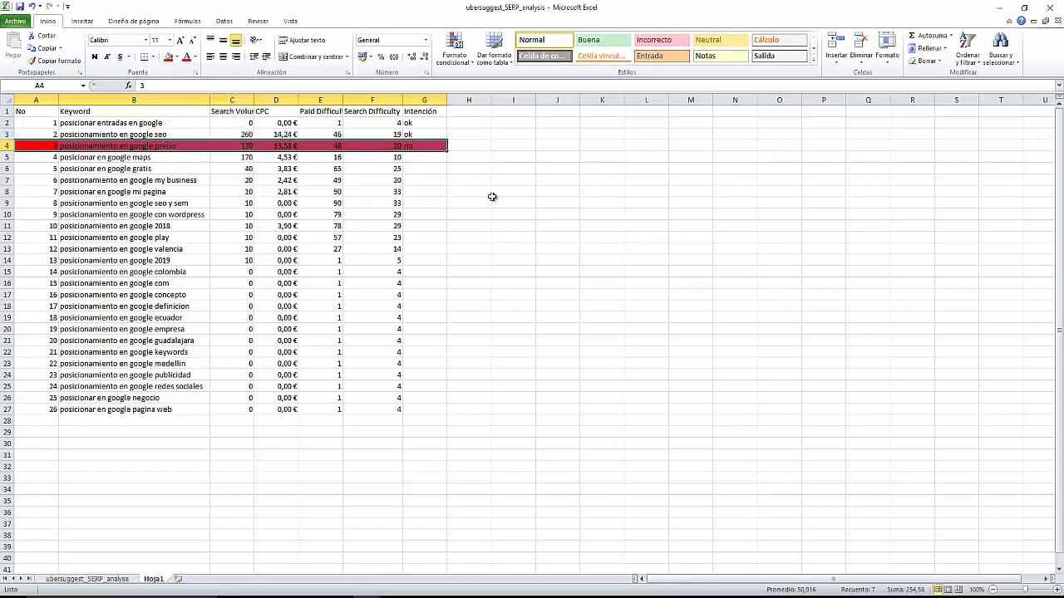
pyautogui.click(498, 169)
# Enter h1 in cell H6, in the row of the keyword "posicionar en google gratis".
pyautogui.click(458, 122)
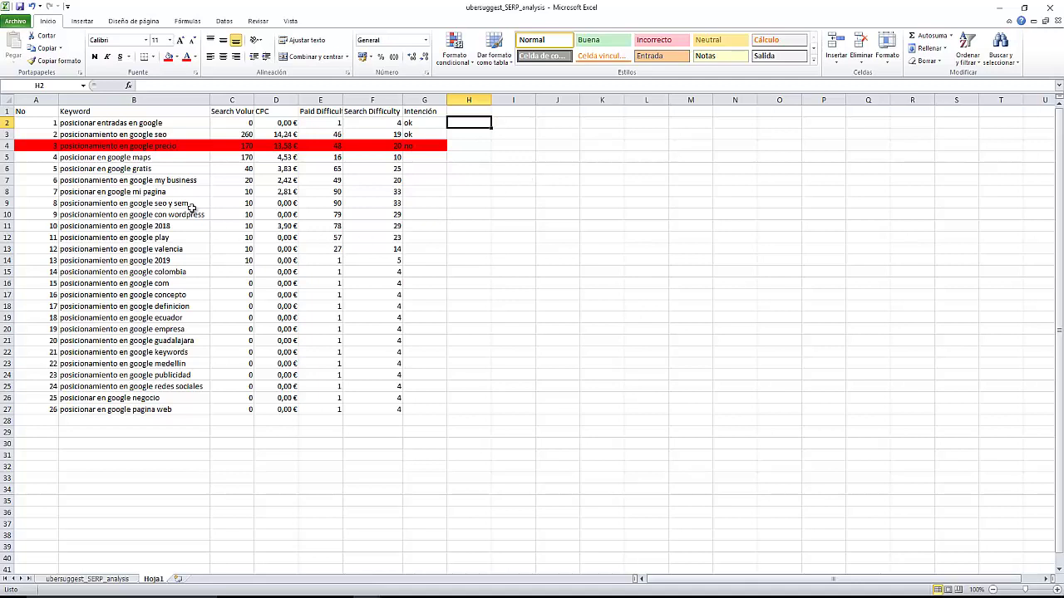
pyautogui.click(468, 169)
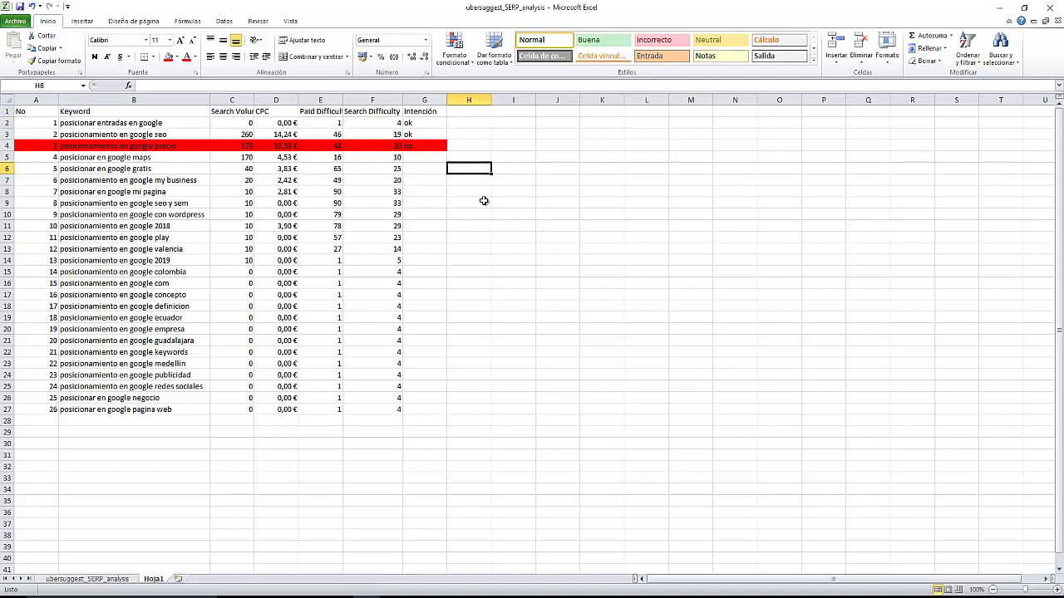
pyautogui.write('ha')
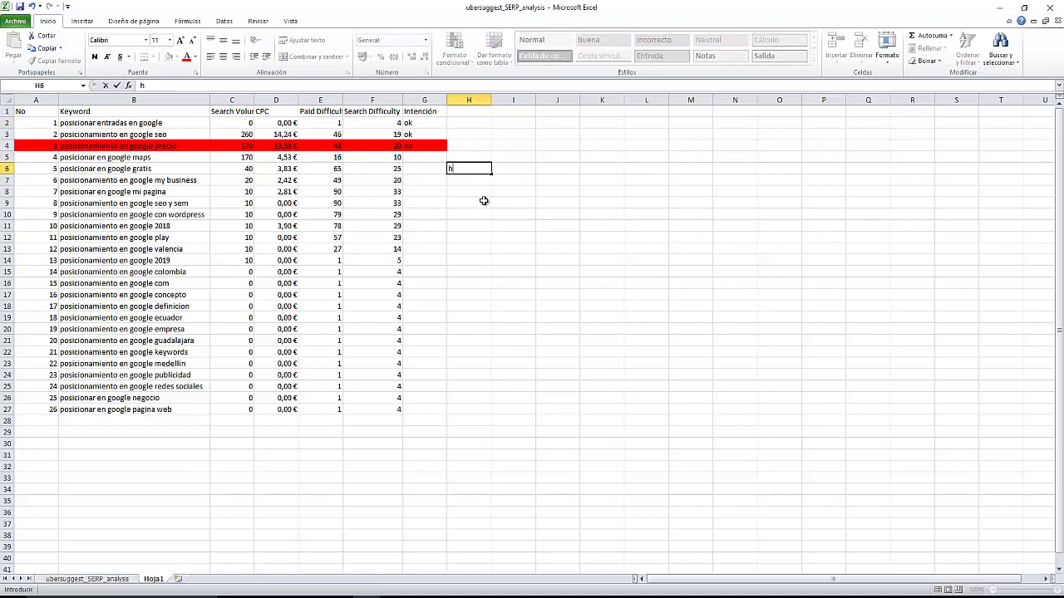
pyautogui.press('Return')
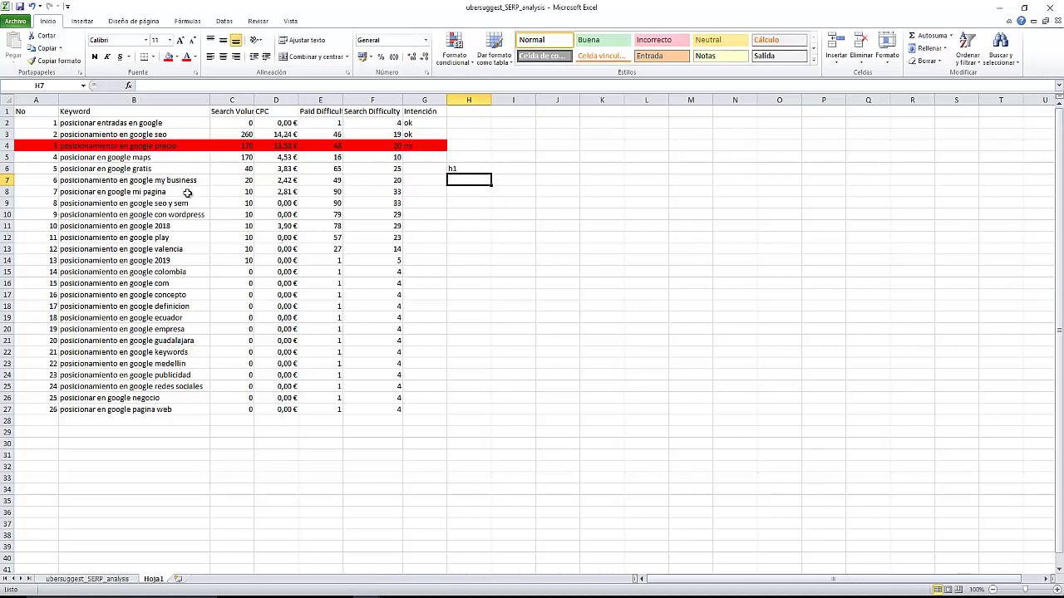
# Assign heading levels to further keywords in column H: h2 in H8 and H14, h3 in H20, H22 and H26.
pyautogui.click(185, 263)
pyautogui.moveTo(329, 272); pyautogui.dragTo(444, 274)
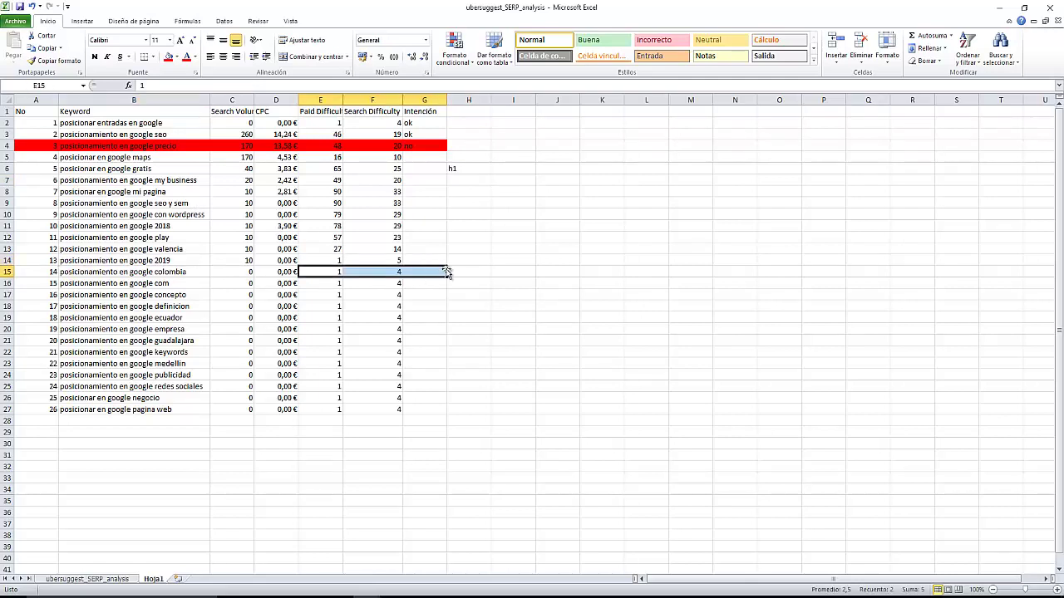
pyautogui.click(459, 261)
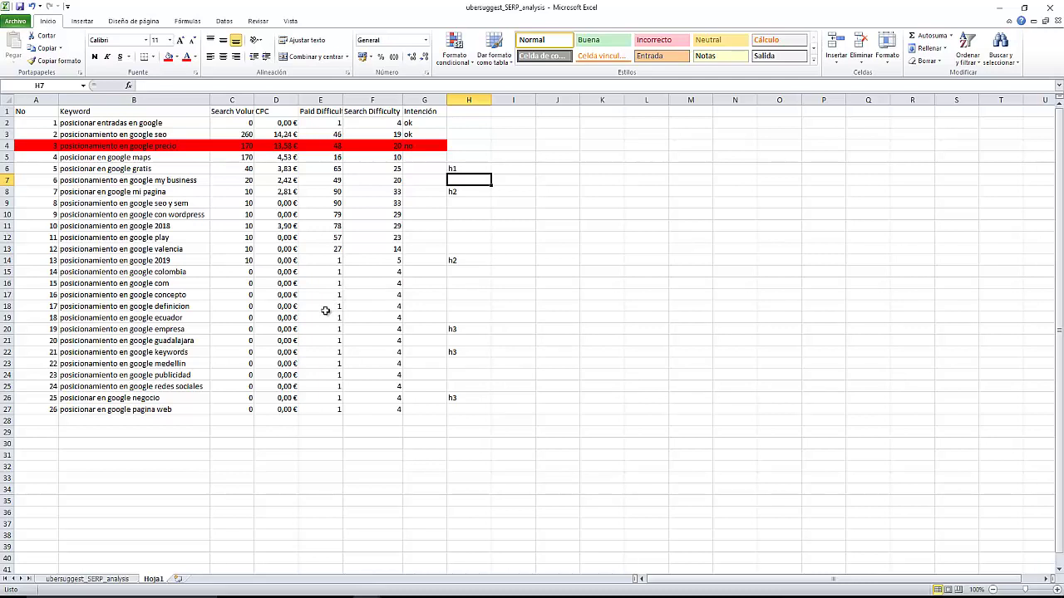
# Fill the "posicionar en google gratis" keyword cell, B6, with a light olive green.
pyautogui.click(104, 169)
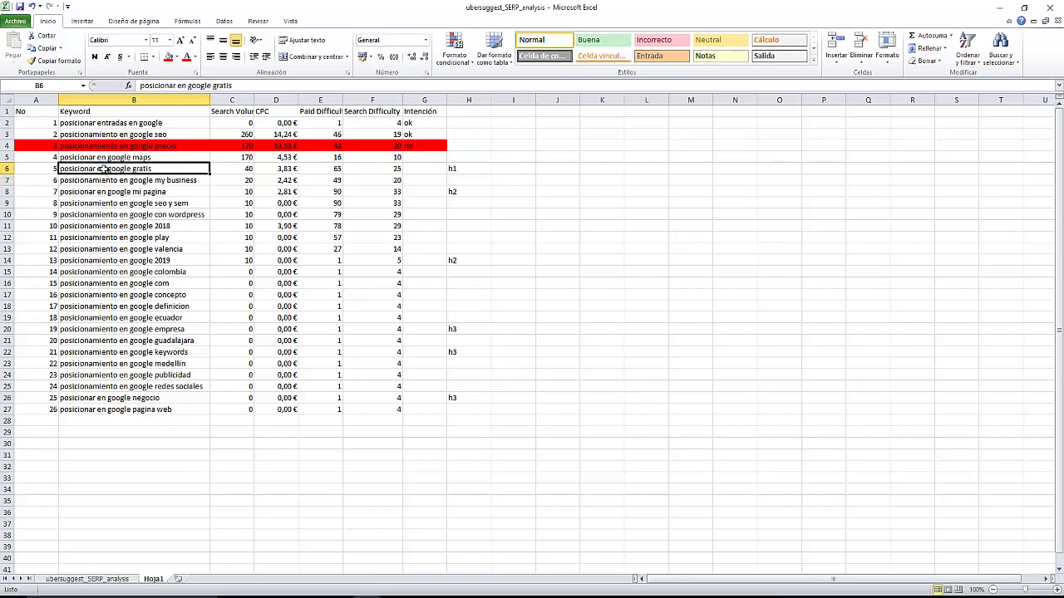
pyautogui.click(175, 56)
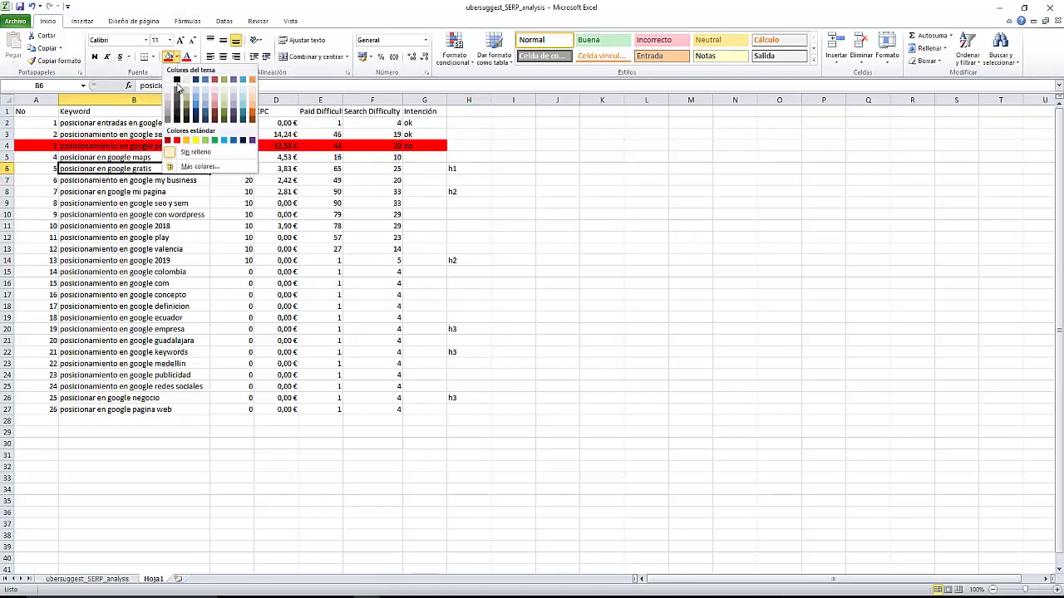
pyautogui.click(225, 100)
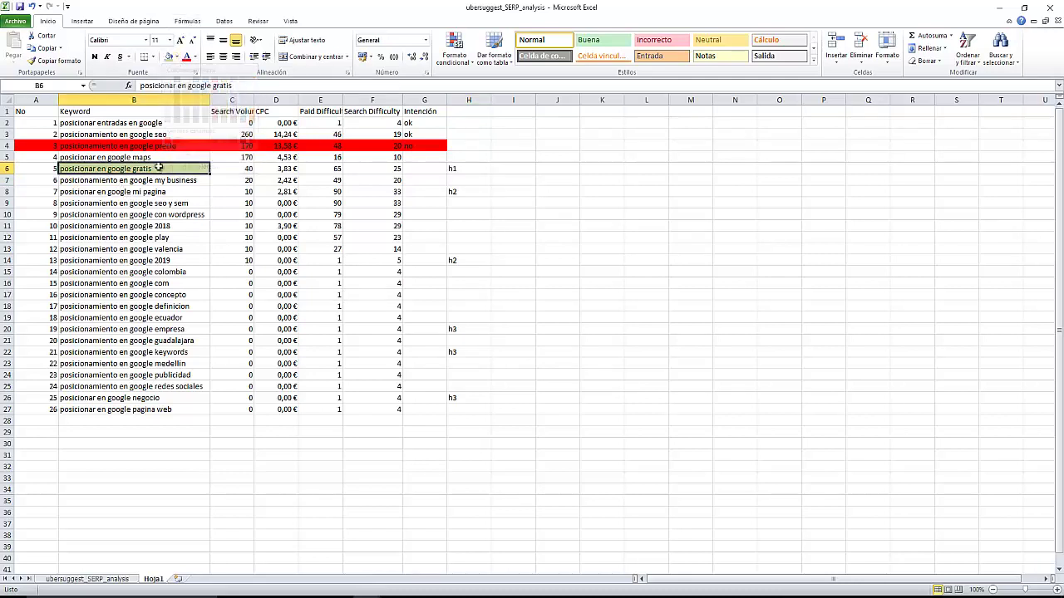
# Fill the "posicionar en google mi pagina" and "posicionamiento en google 2019" keyword cells, B8 and B14, with the same light olive green.
pyautogui.click(143, 194)
pyautogui.click(168, 56)
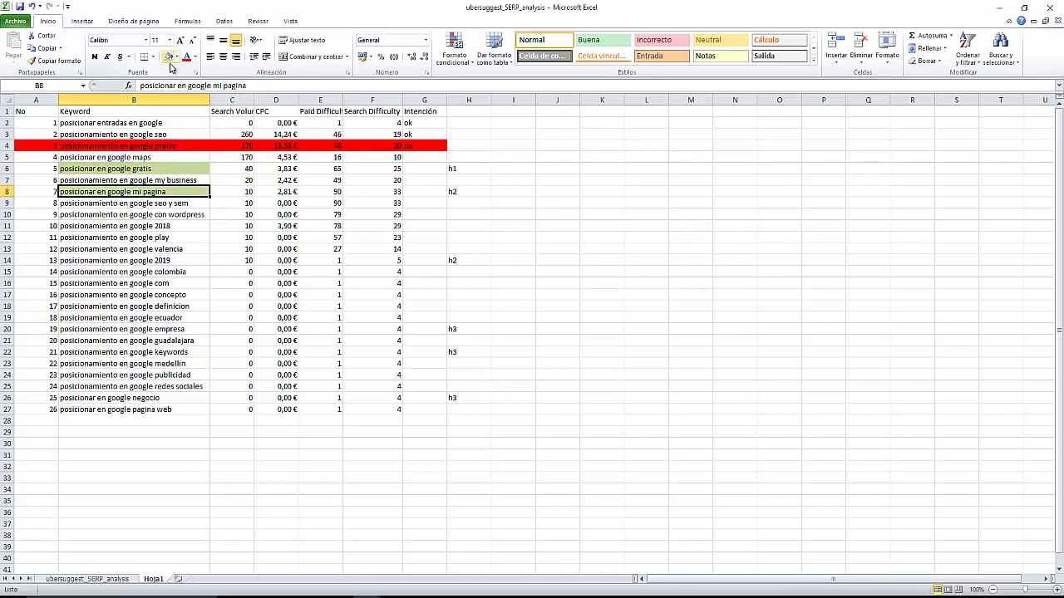
pyautogui.click(166, 260)
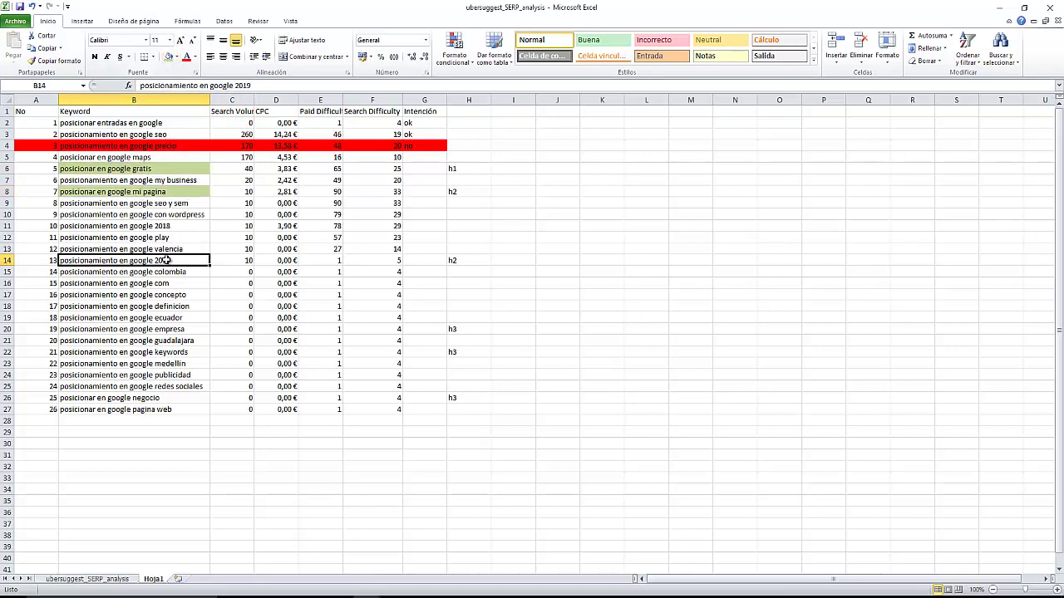
pyautogui.click(168, 57)
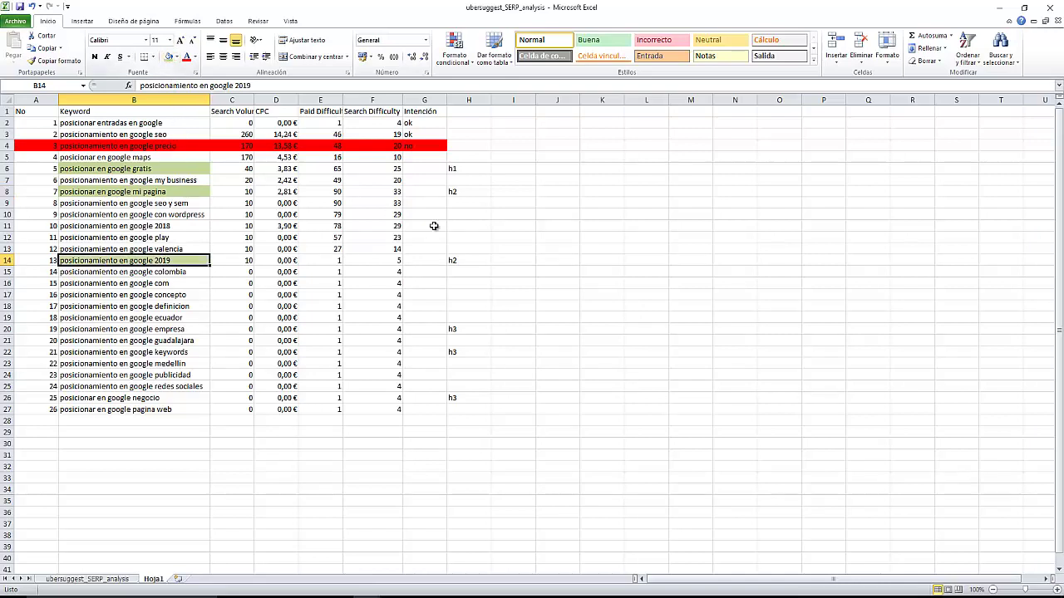
# Check the paid difficulty in row 8 and compare the search volumes of the green keywords in C6, C8 and C14.
pyautogui.click(317, 191)
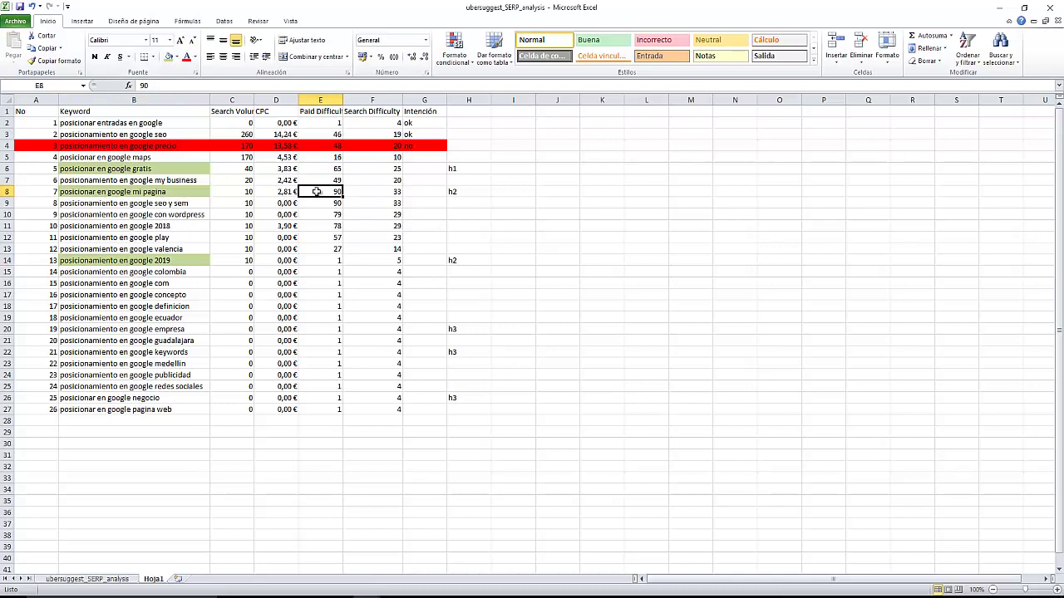
pyautogui.click(237, 193)
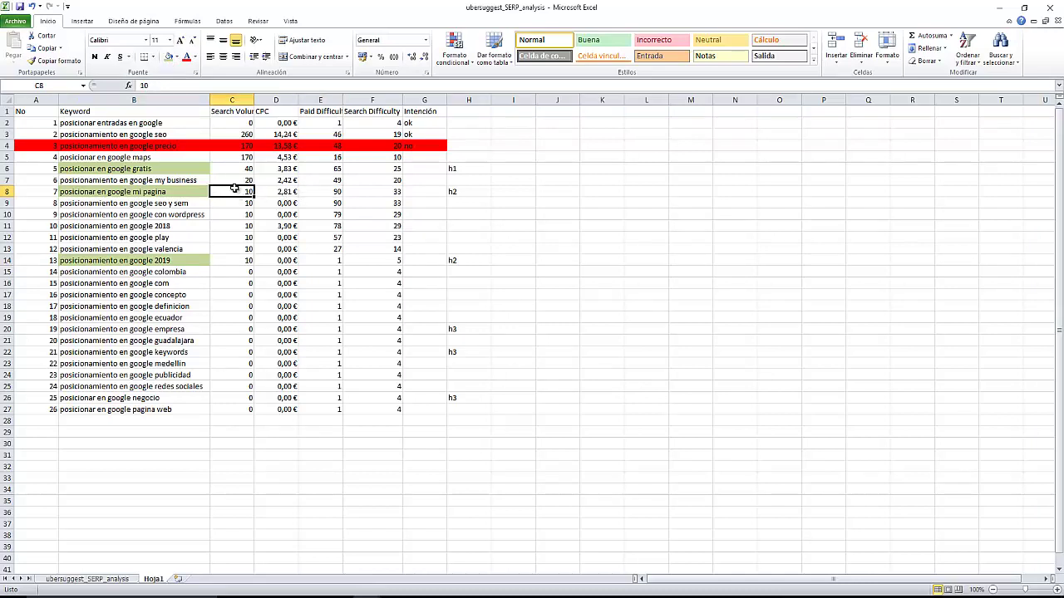
pyautogui.click(241, 170)
pyautogui.click(237, 192)
pyautogui.click(242, 260)
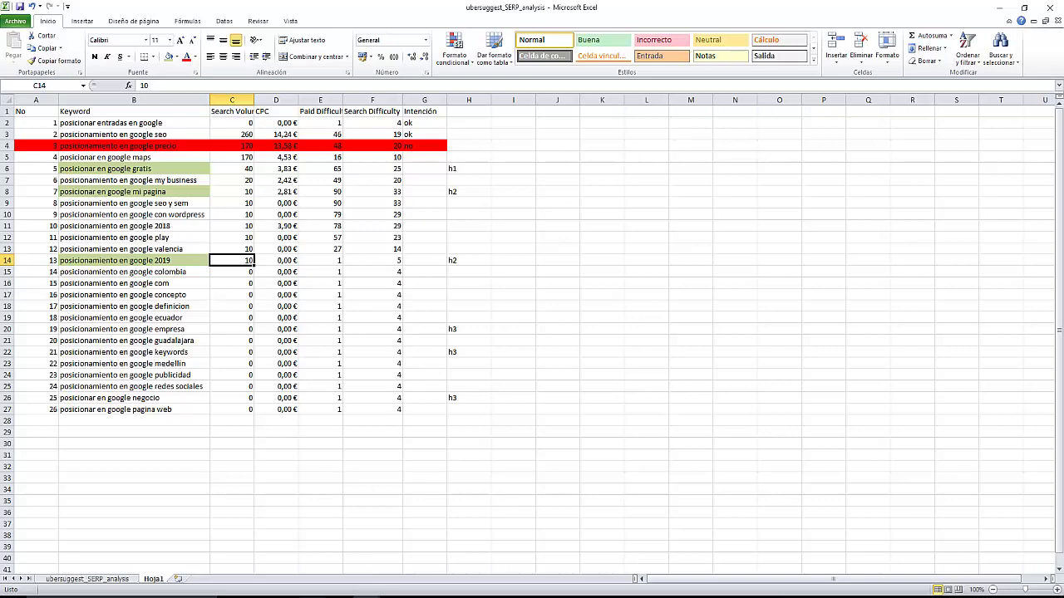
# Switch to the KW research presentation in PowerPoint and go back to slide 10 on search intent.
pyautogui.click(448, 597)
pyautogui.scroll(10, 102, 345)
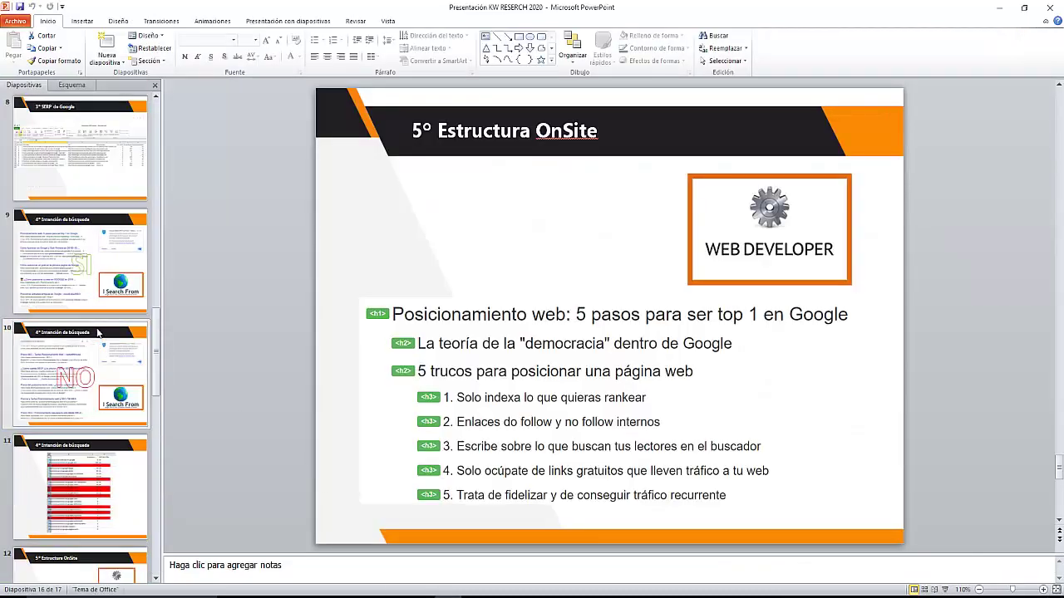
pyautogui.click(103, 345)
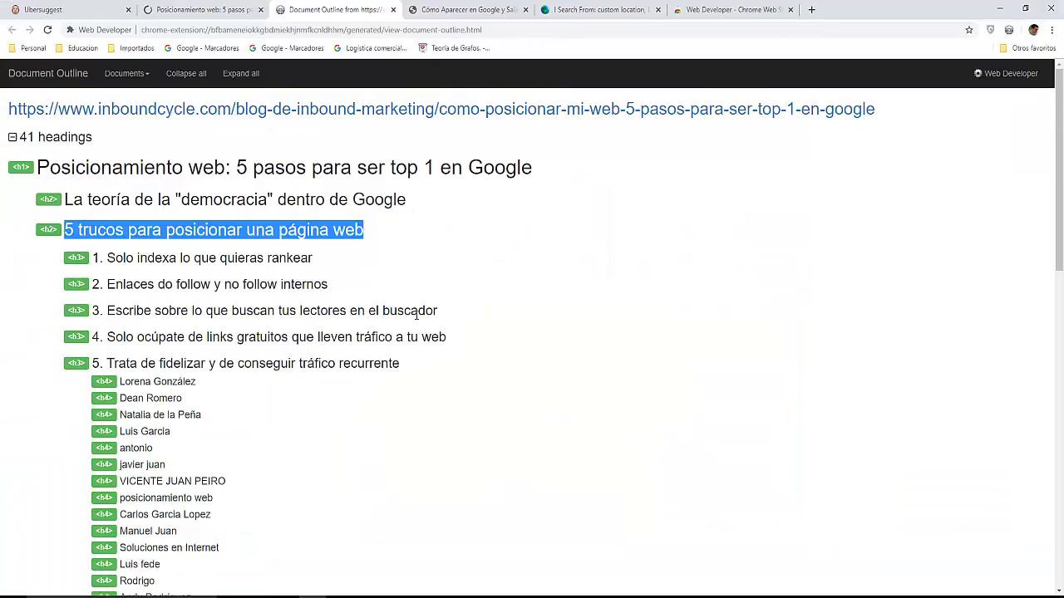
# In Chrome, view the meta tag information of the inboundcycle.com article with Web Developer.
pyautogui.click(205, 11)
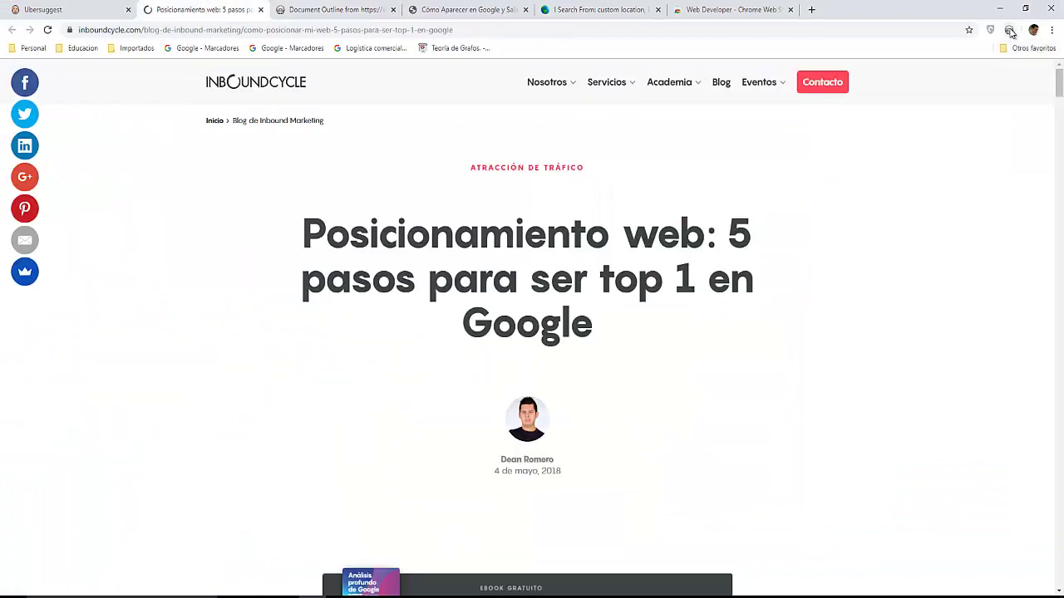
pyautogui.click(1009, 30)
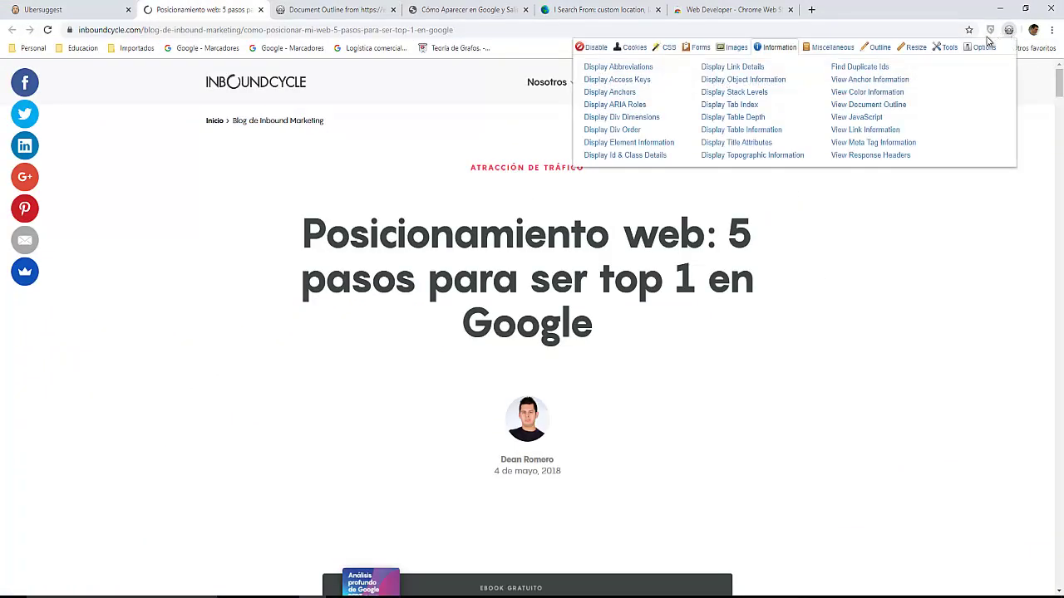
pyautogui.click(869, 143)
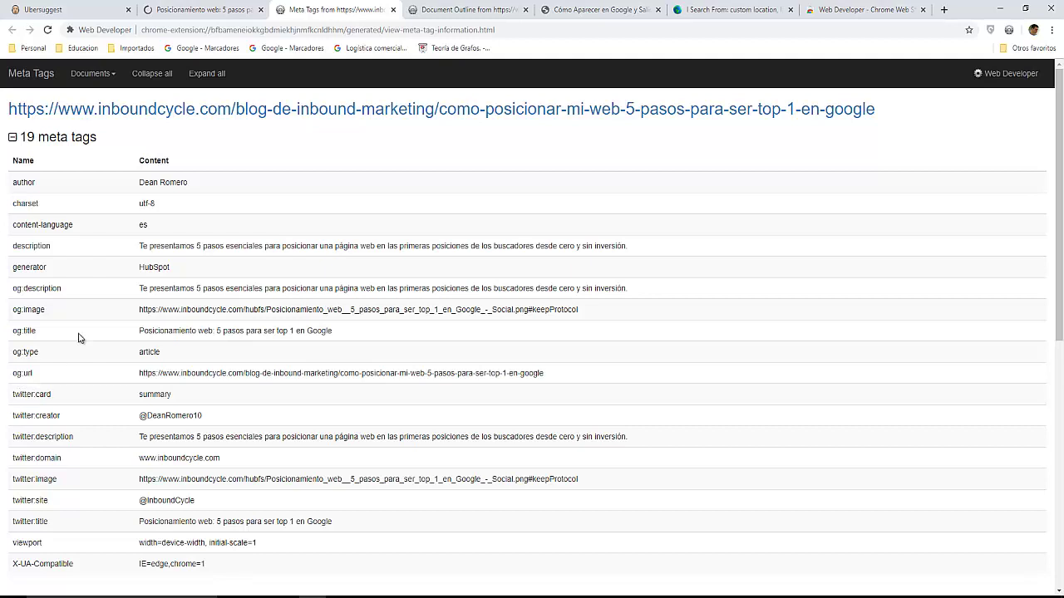
# Examine the article's meta tags for keyword use, highlighting the og:title text, the og:url slug, the og:description and the twitter:image file name.
pyautogui.tripleClick(211, 333)
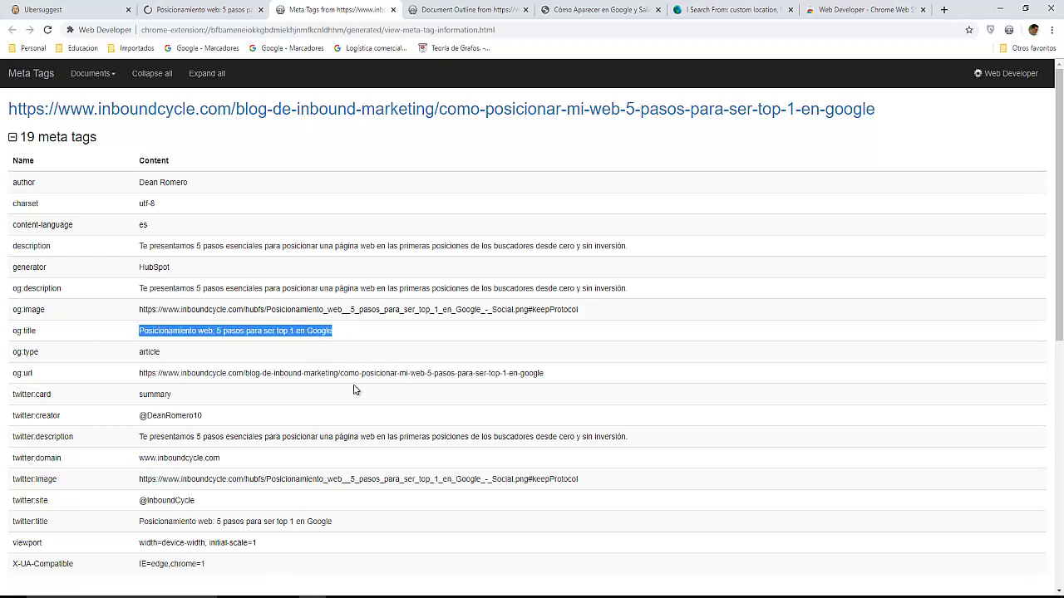
pyautogui.moveTo(544, 374); pyautogui.dragTo(342, 374)
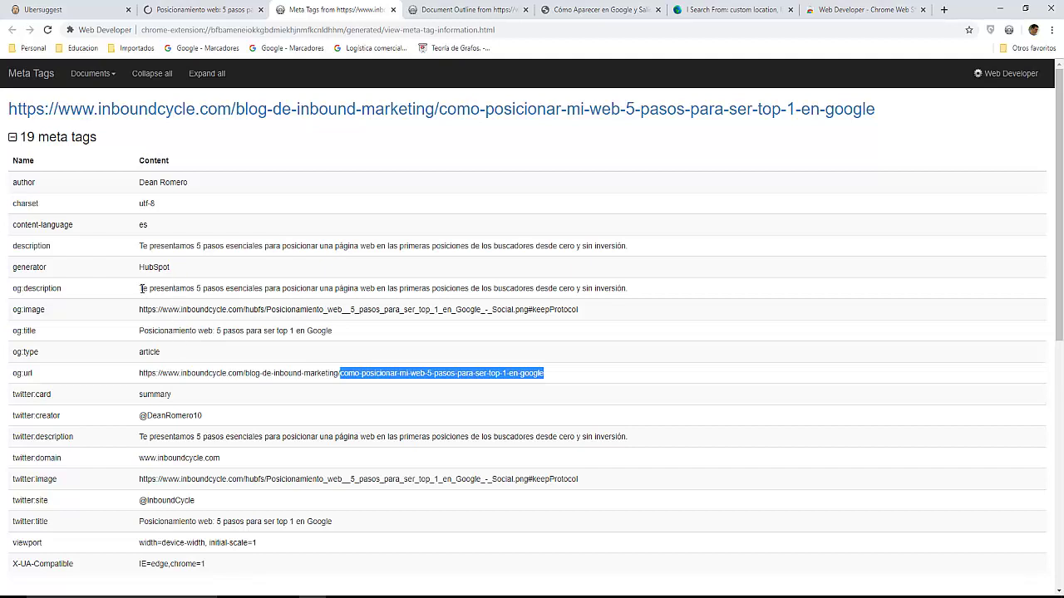
pyautogui.moveTo(143, 289); pyautogui.dragTo(657, 290)
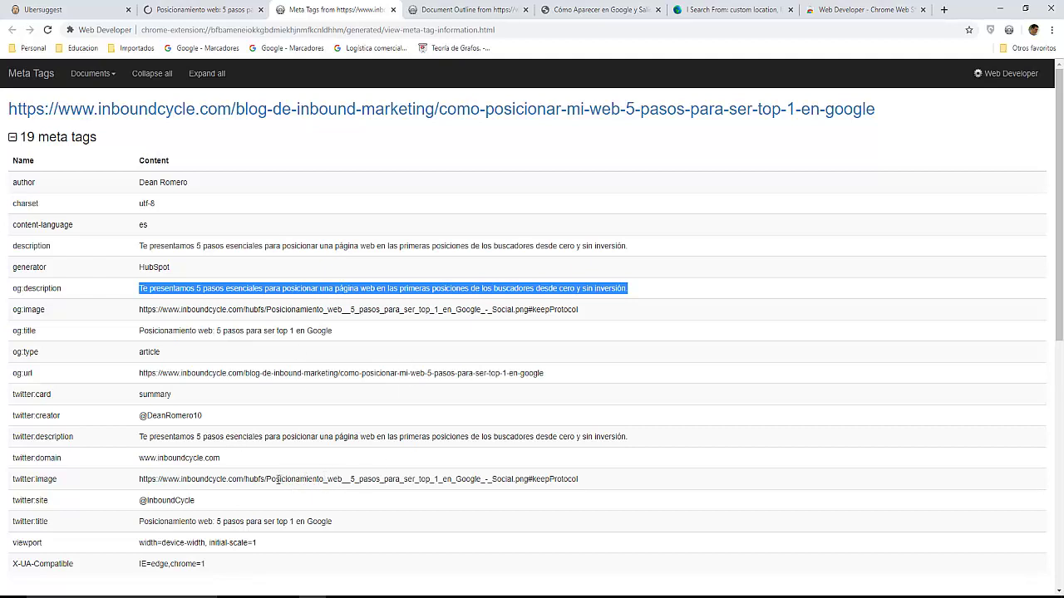
pyautogui.moveTo(268, 479); pyautogui.dragTo(604, 488)
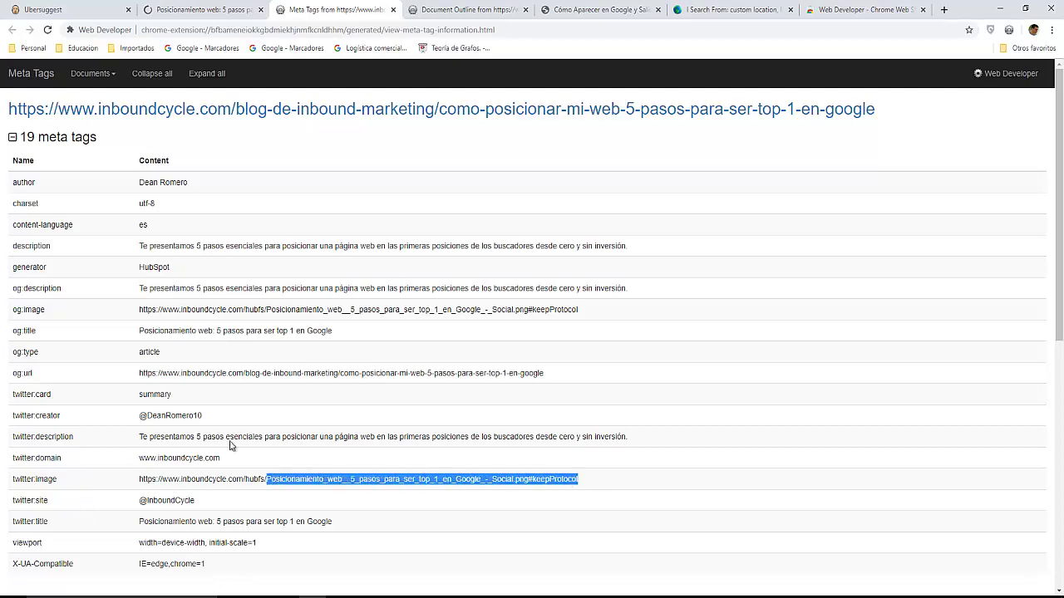
pyautogui.scroll(-2, 170, 349)
pyautogui.scroll(-5, 171, 349)
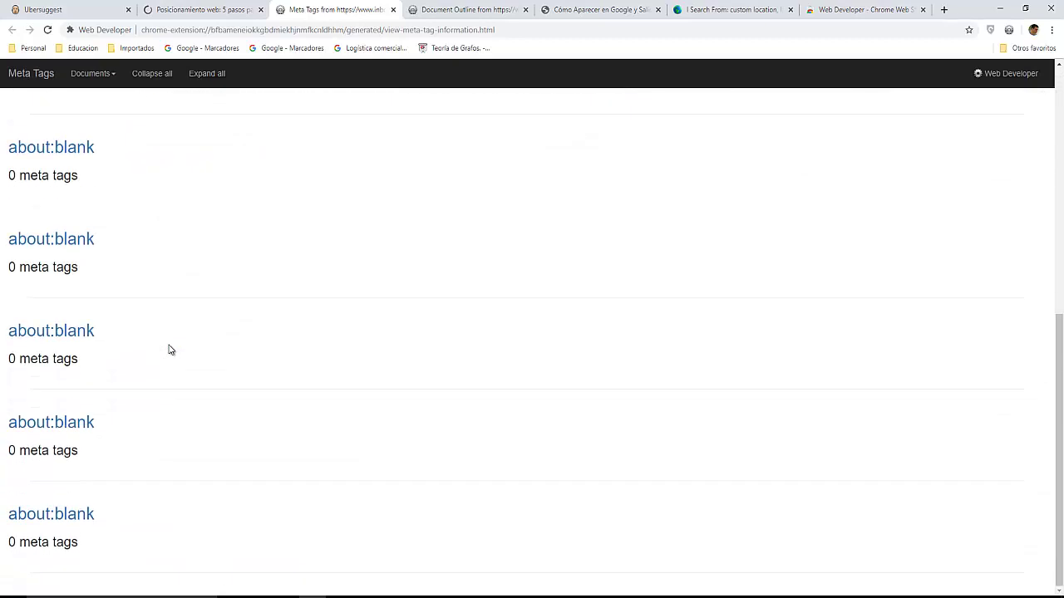
pyautogui.scroll(7, 170, 349)
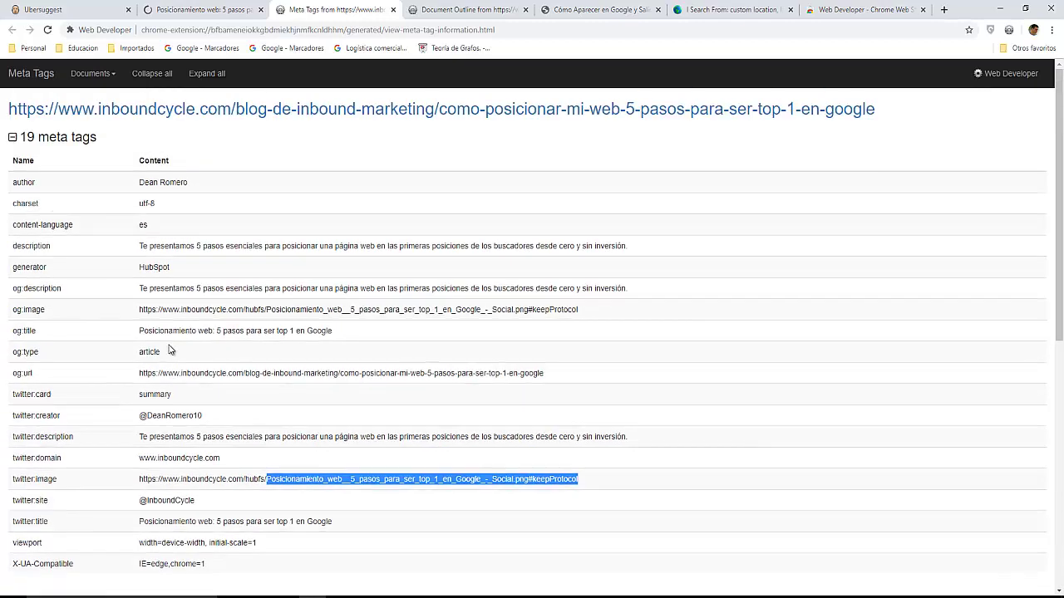
# Return to the inboundcycle.com article and show Web Developer's image tools.
pyautogui.click(197, 11)
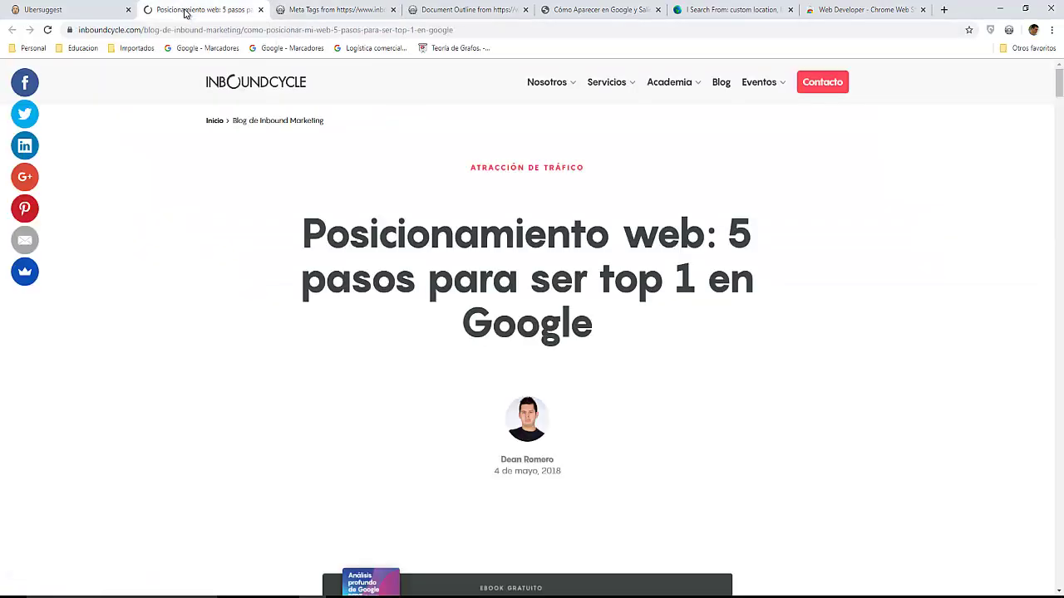
pyautogui.click(1008, 30)
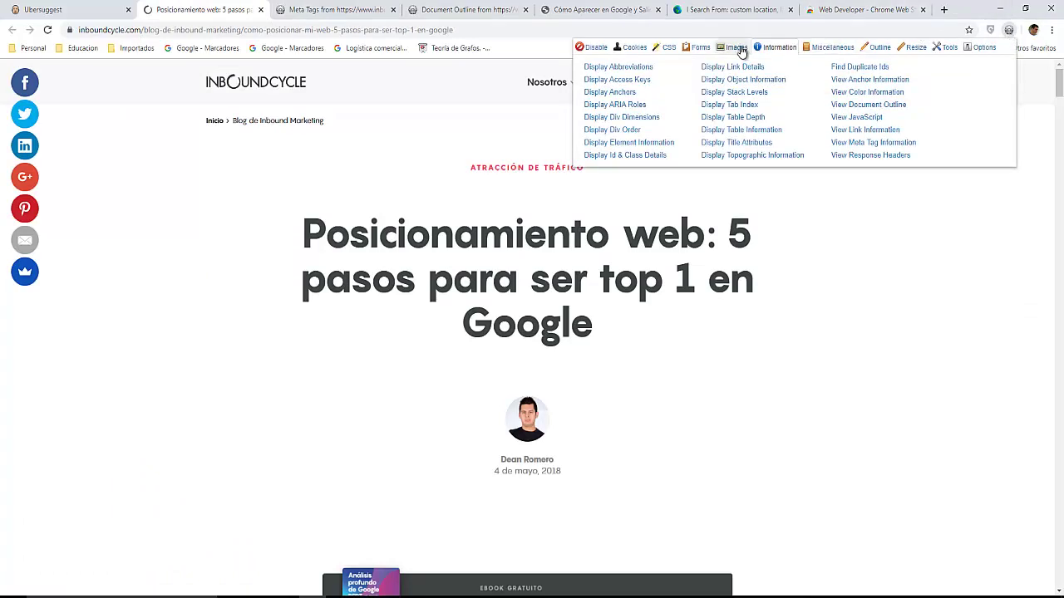
pyautogui.click(736, 47)
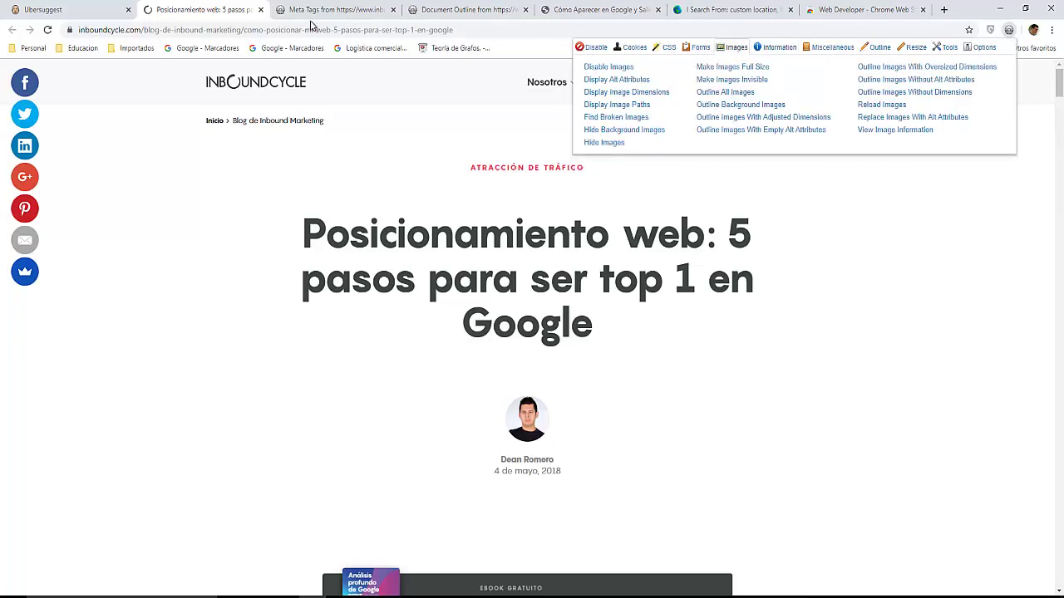
# Open Ubersuggest's eighth-ranked result for "posicionar en google gratis", view its image information with Web Developer and highlight the first image's alt text.
pyautogui.click(54, 10)
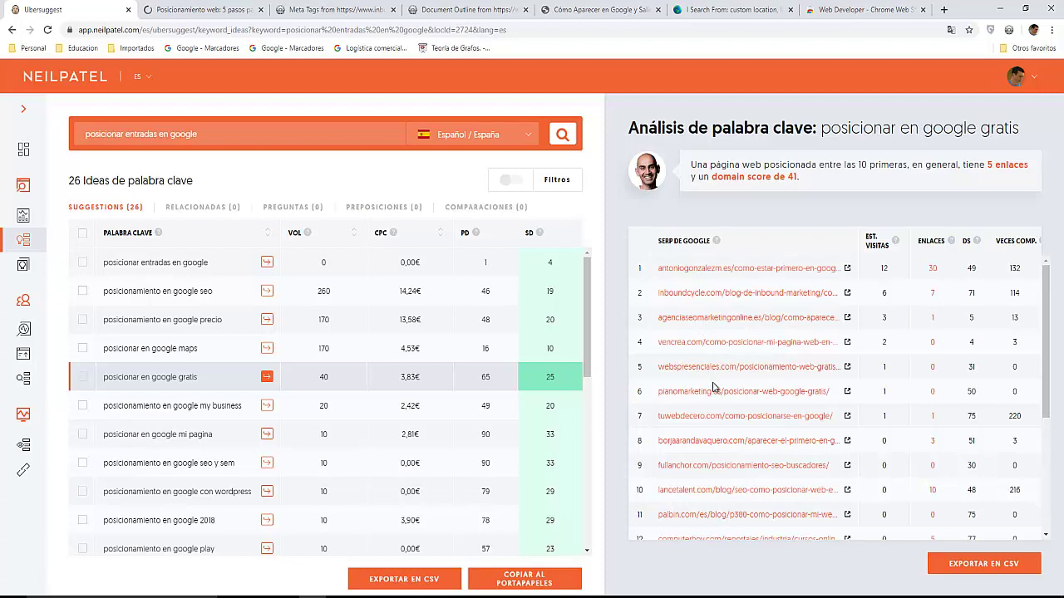
pyautogui.click(678, 447)
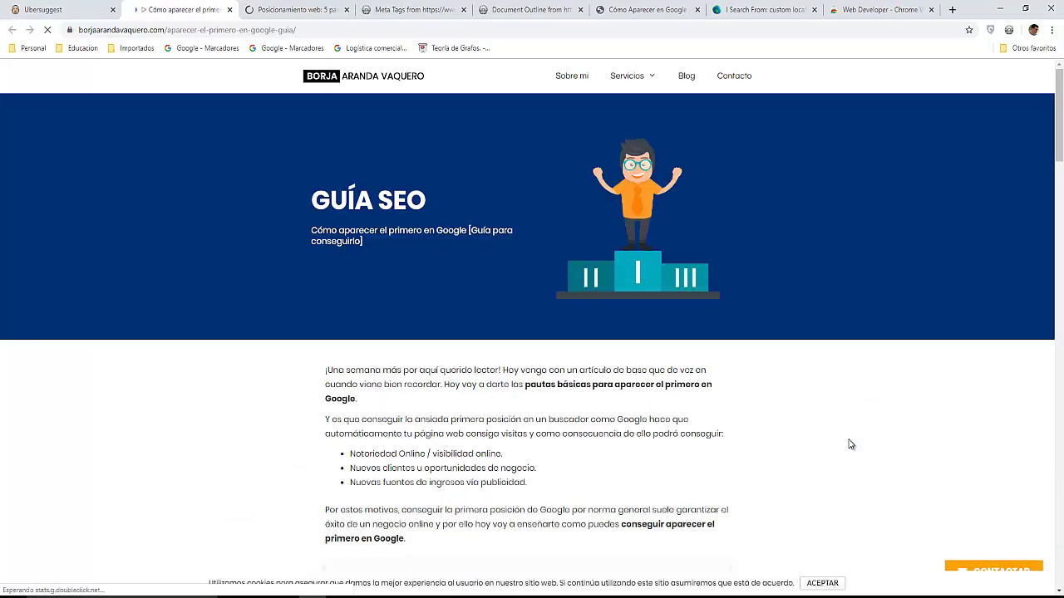
pyautogui.click(1008, 30)
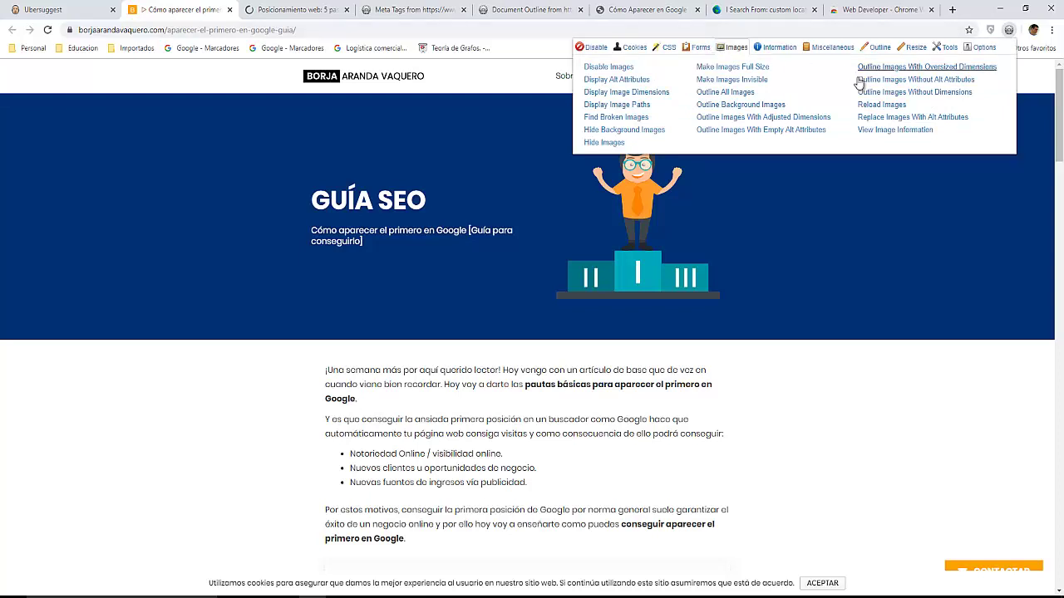
pyautogui.click(883, 130)
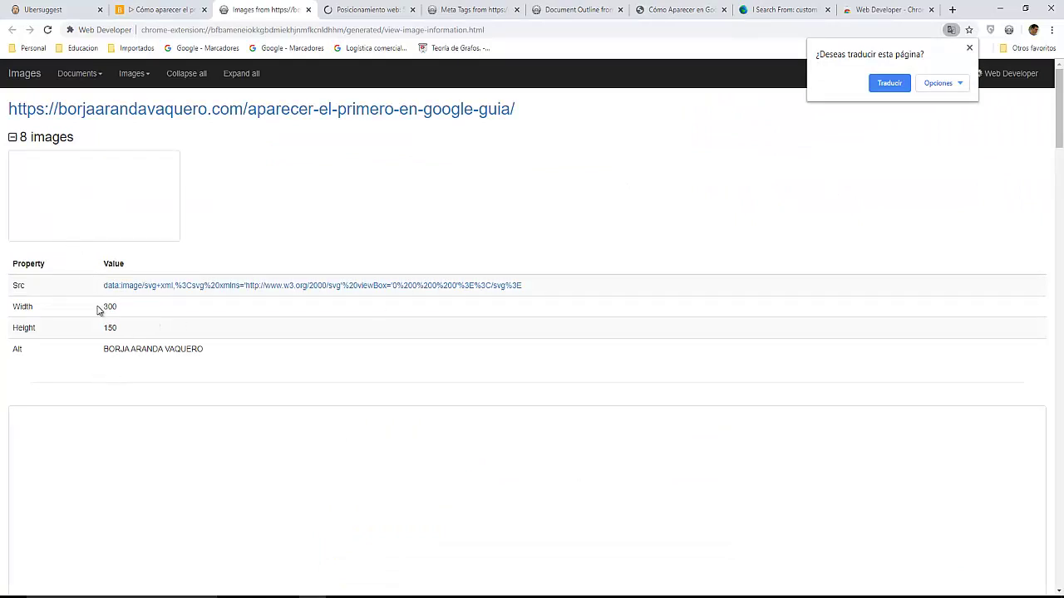
pyautogui.moveTo(103, 348); pyautogui.dragTo(209, 354)
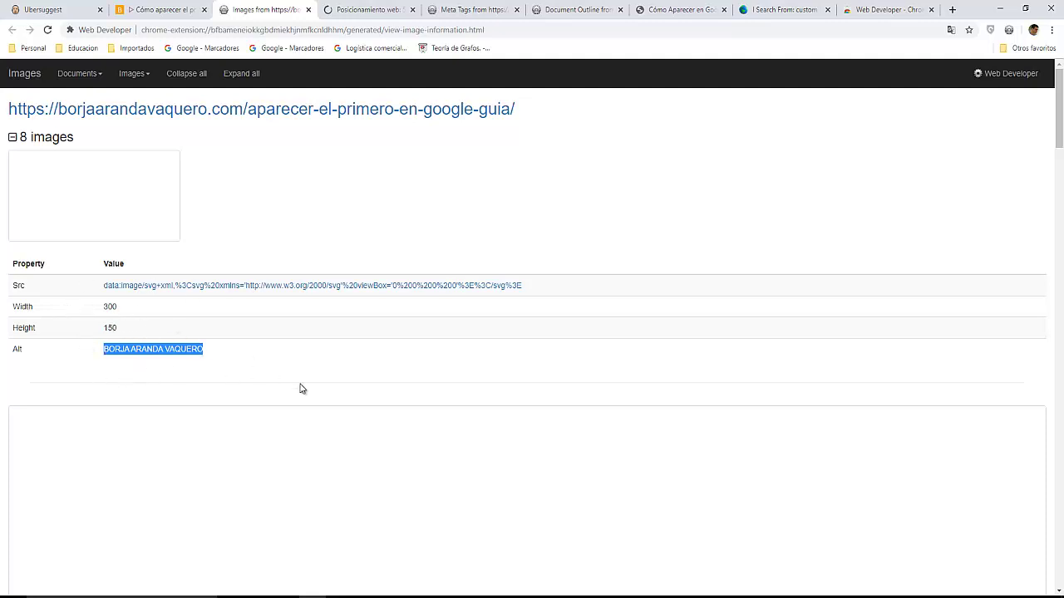
# Open the third-ranked result, agenciaseomarketingonline.es, from Ubersuggest and view its image information with Web Developer.
pyautogui.click(160, 12)
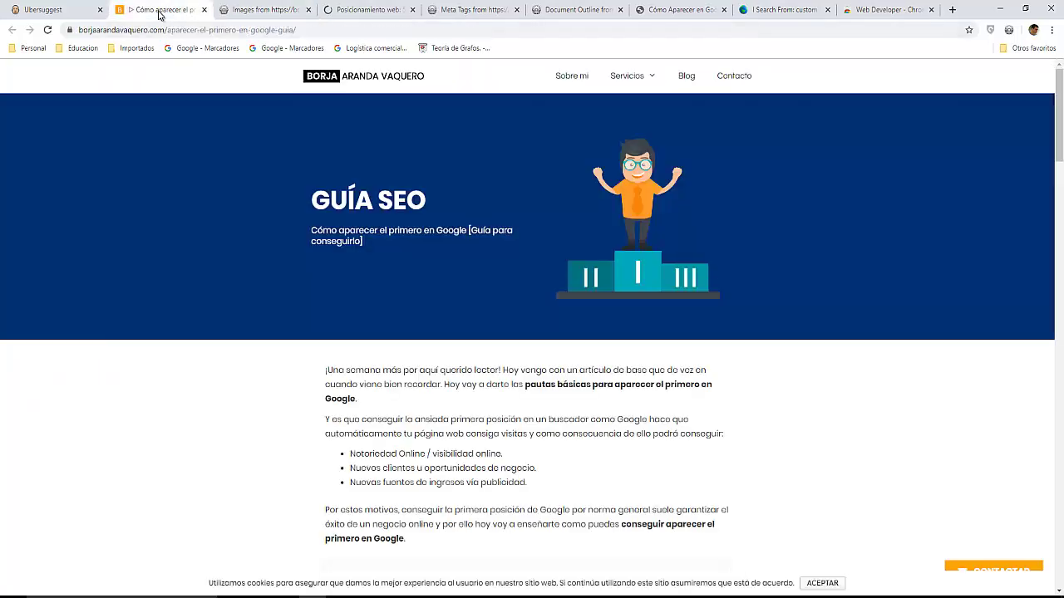
pyautogui.click(73, 13)
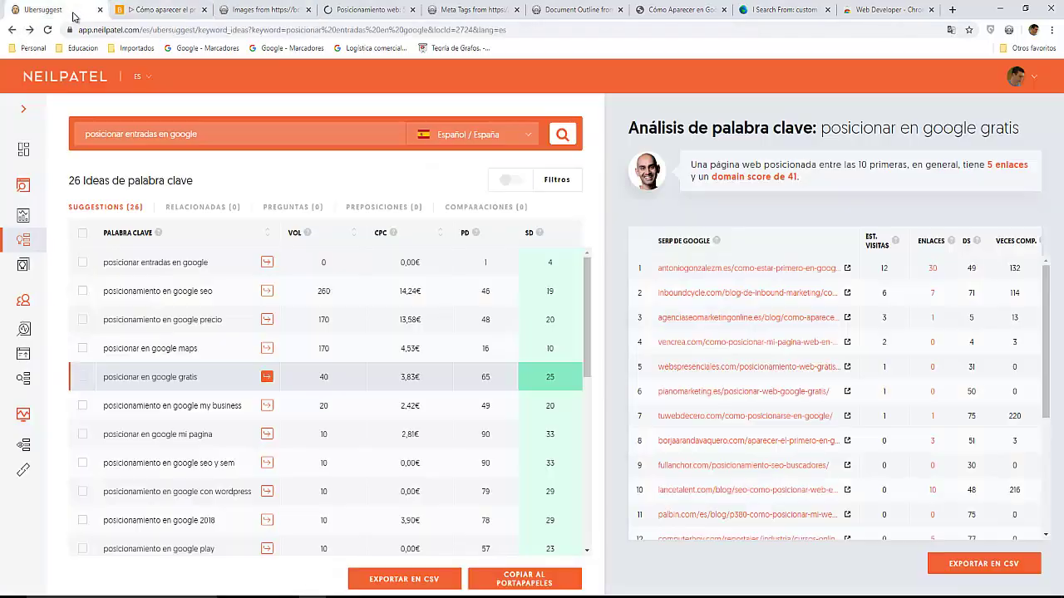
pyautogui.click(849, 320)
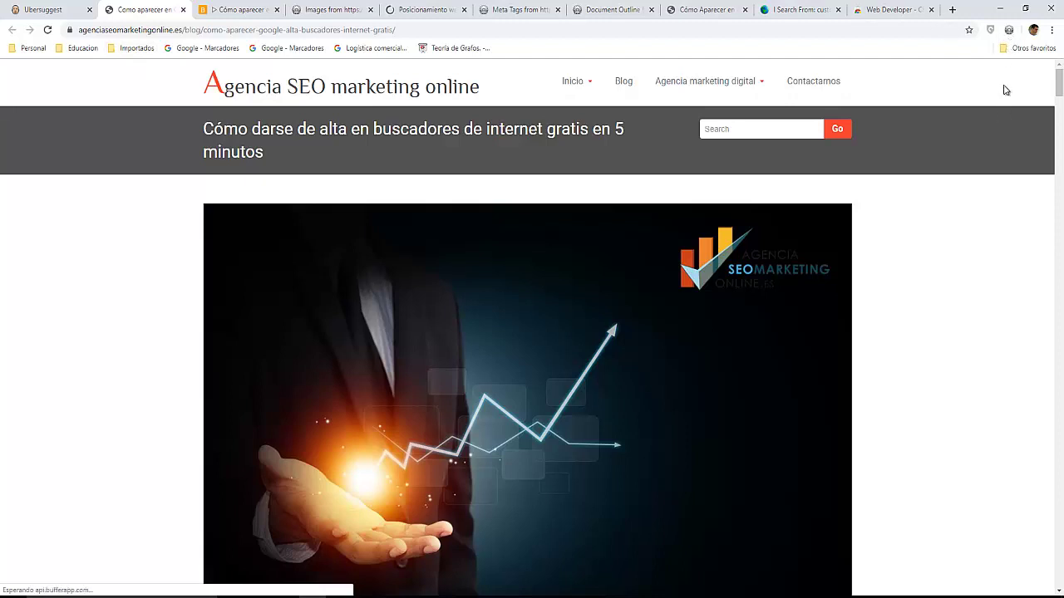
pyautogui.click(1009, 31)
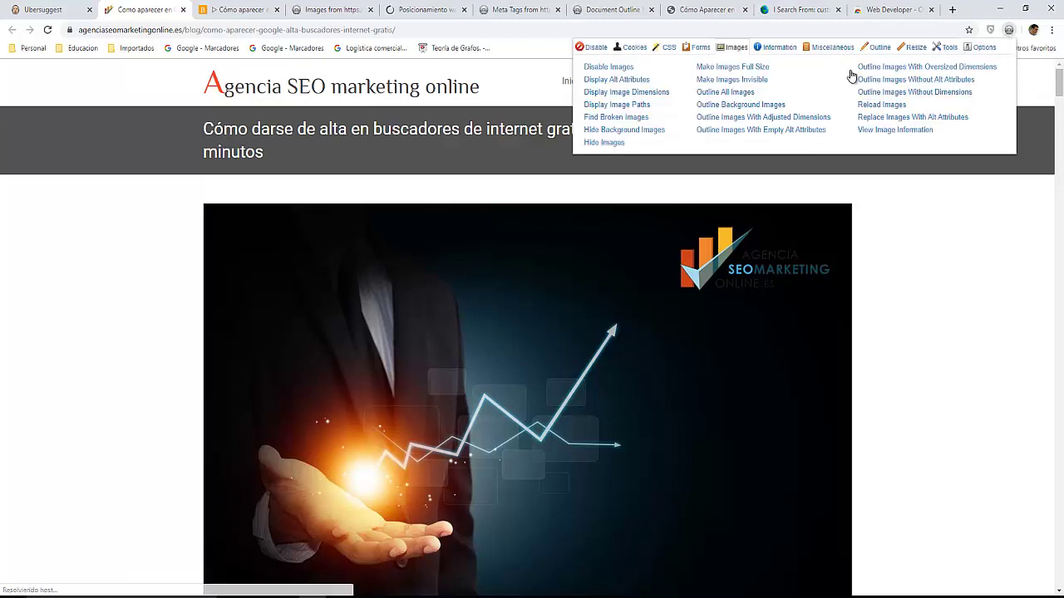
pyautogui.click(874, 131)
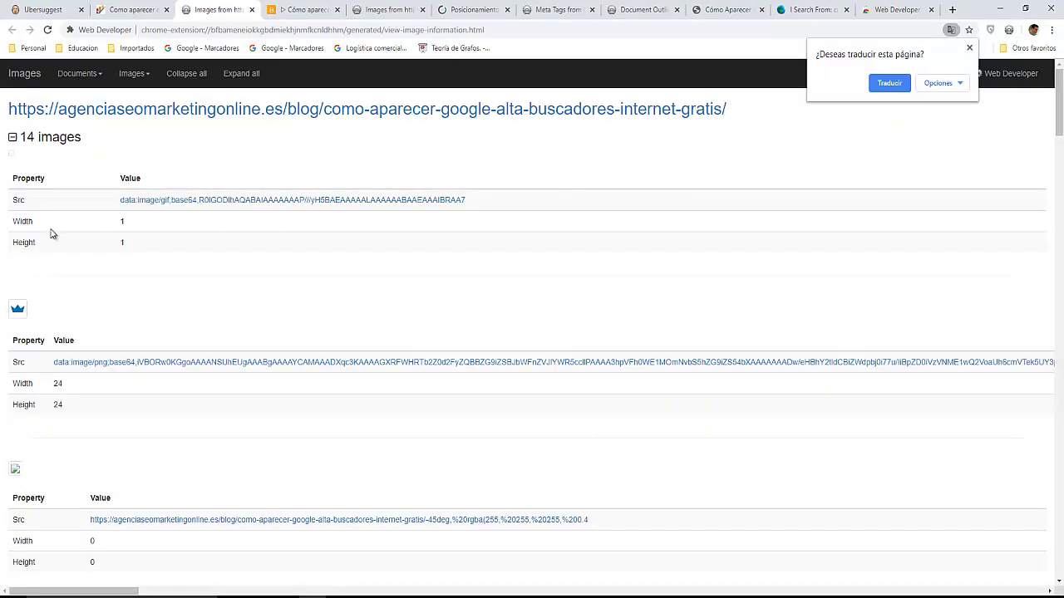
# Examine the listed images for keyword use, highlighting the alt text of the large hand-and-graph image.
pyautogui.scroll(-4, 46, 286)
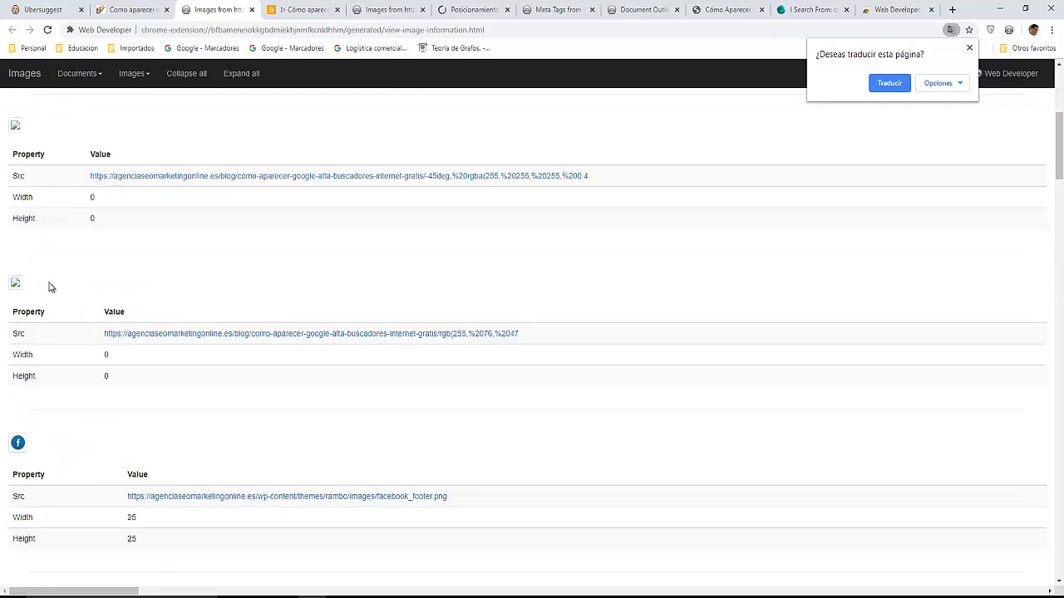
pyautogui.scroll(-8, 50, 287)
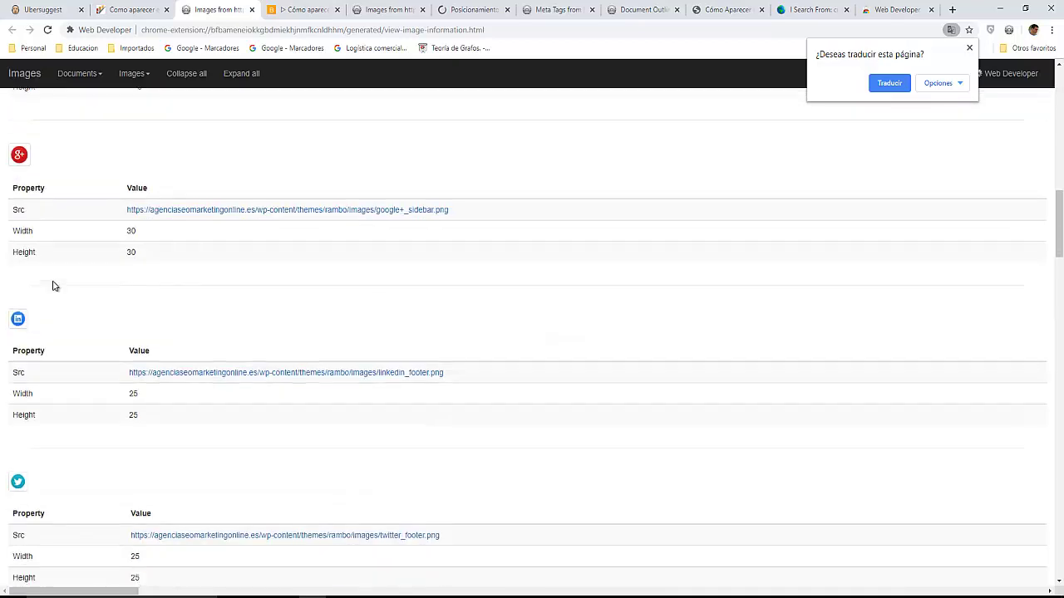
pyautogui.scroll(-9, 53, 285)
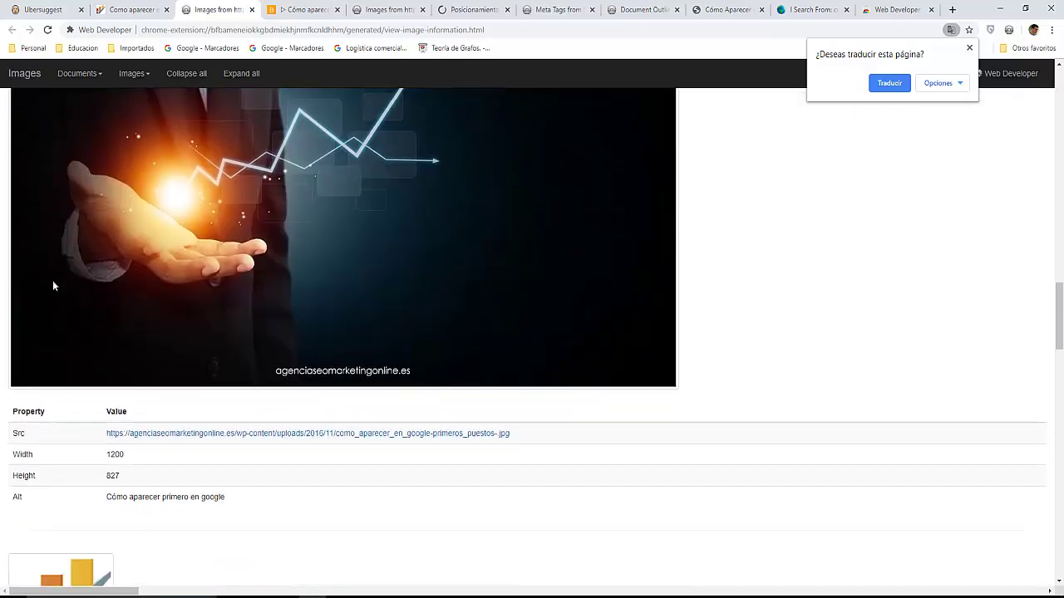
pyautogui.scroll(-2, 52, 286)
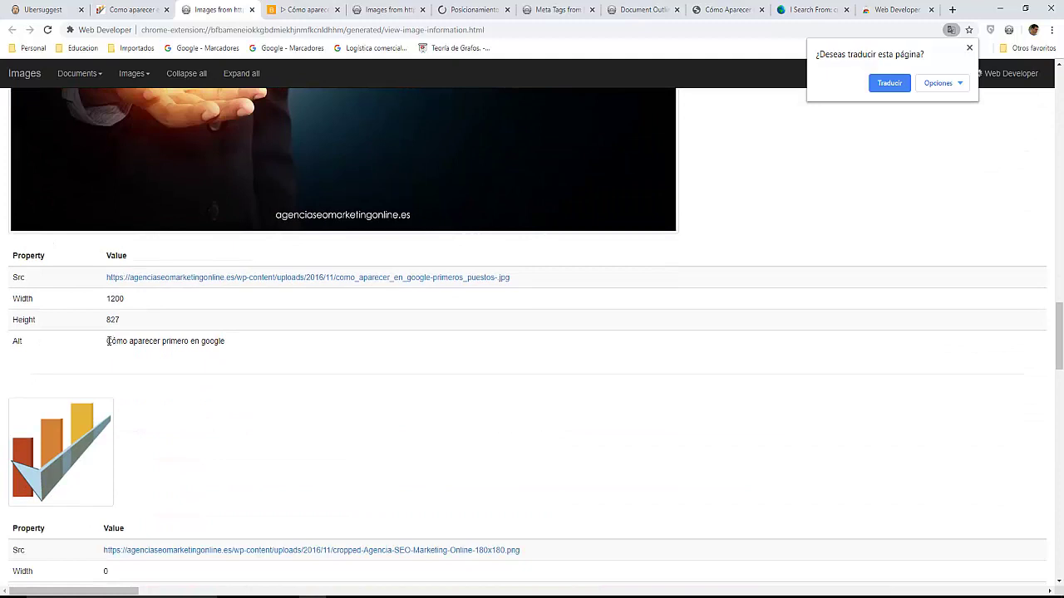
pyautogui.moveTo(108, 341); pyautogui.dragTo(244, 353)
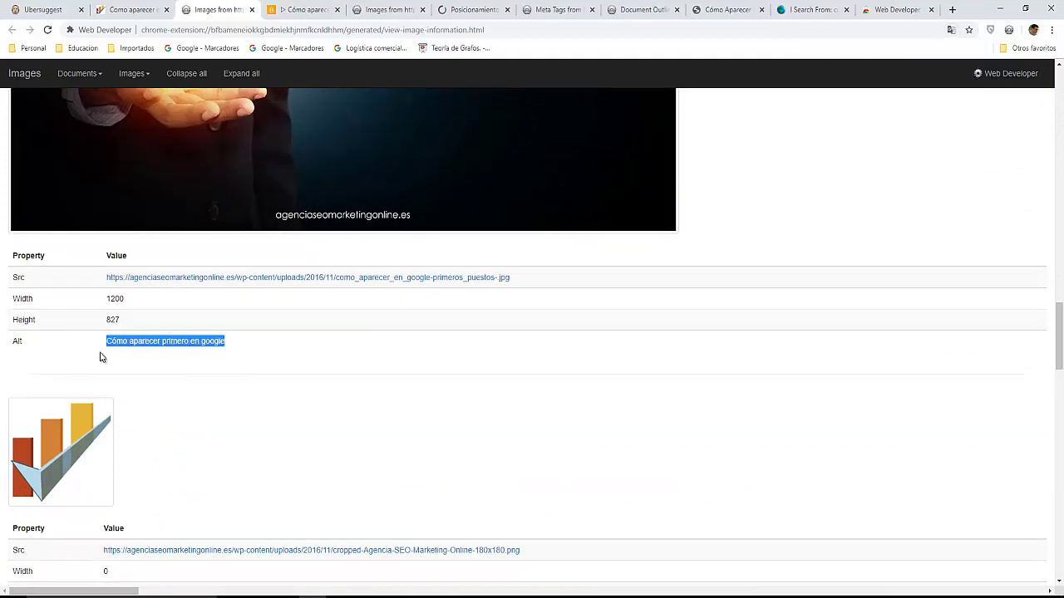
pyautogui.scroll(-1, 104, 357)
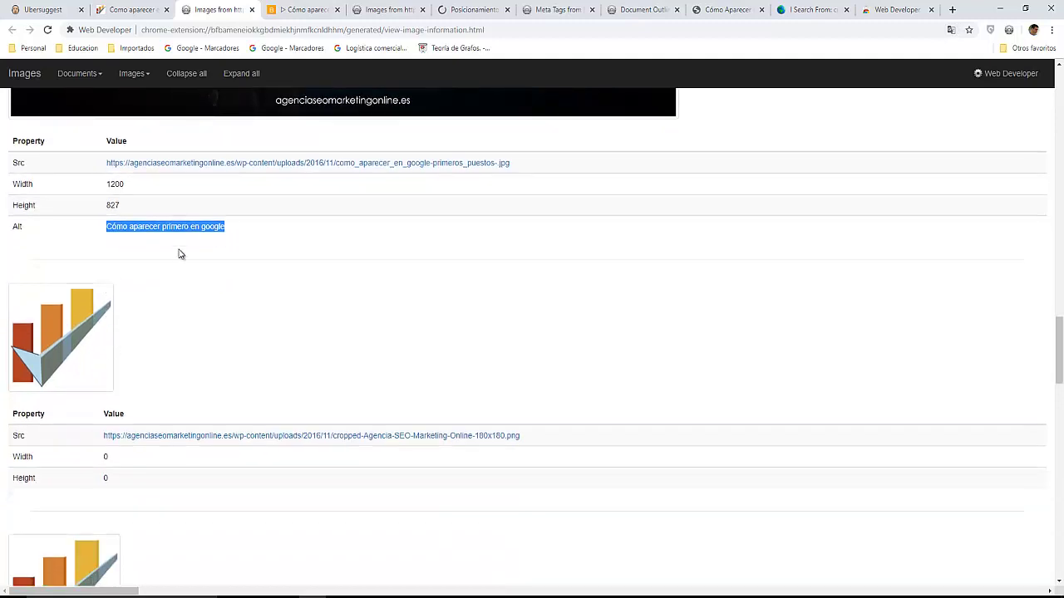
pyautogui.scroll(2, 178, 253)
pyautogui.scroll(1, 175, 259)
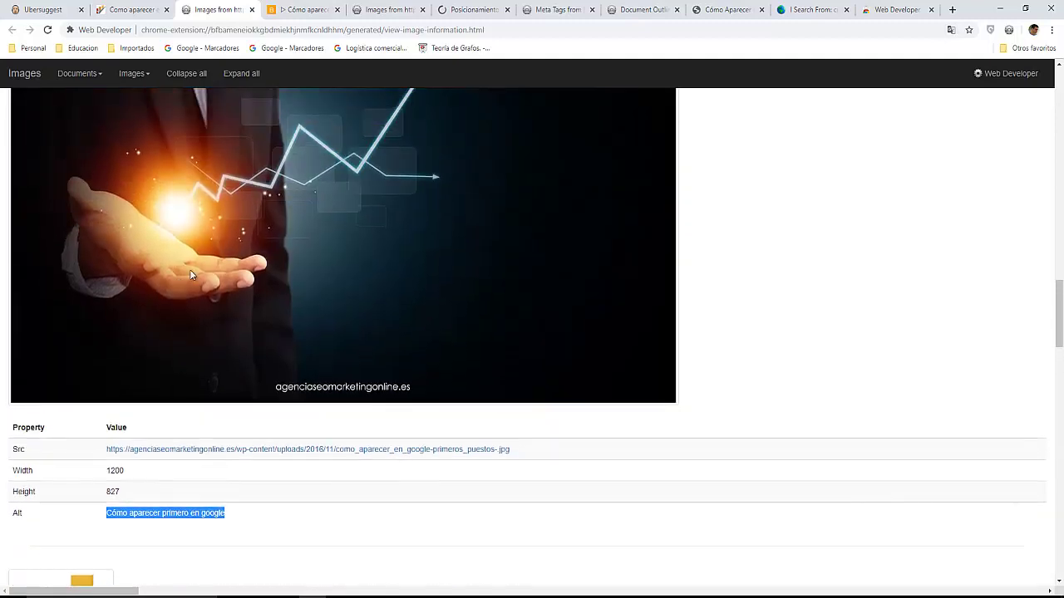
pyautogui.scroll(2, 372, 412)
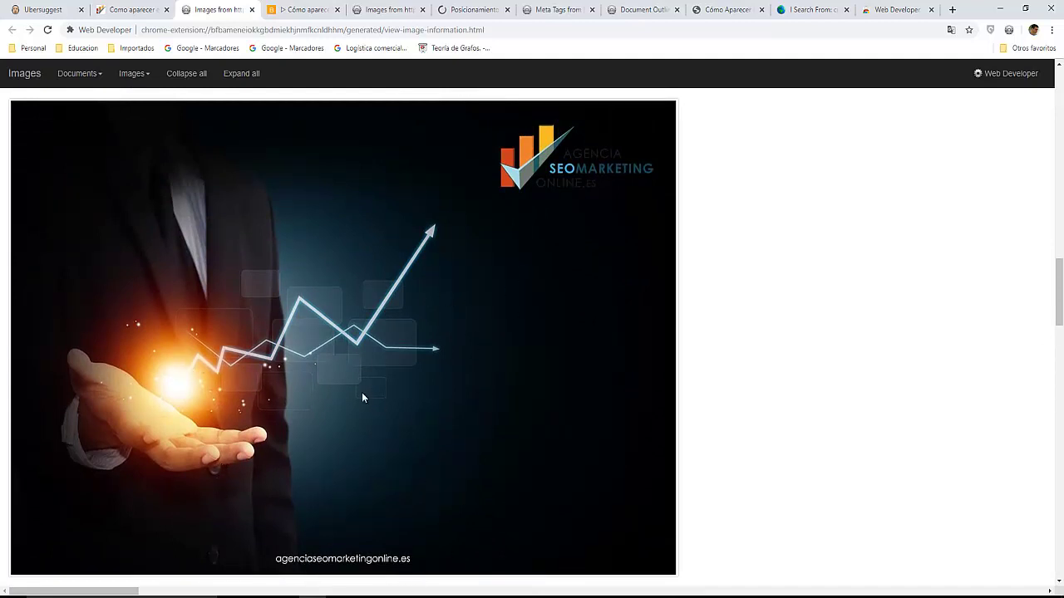
pyautogui.scroll(-4, 246, 493)
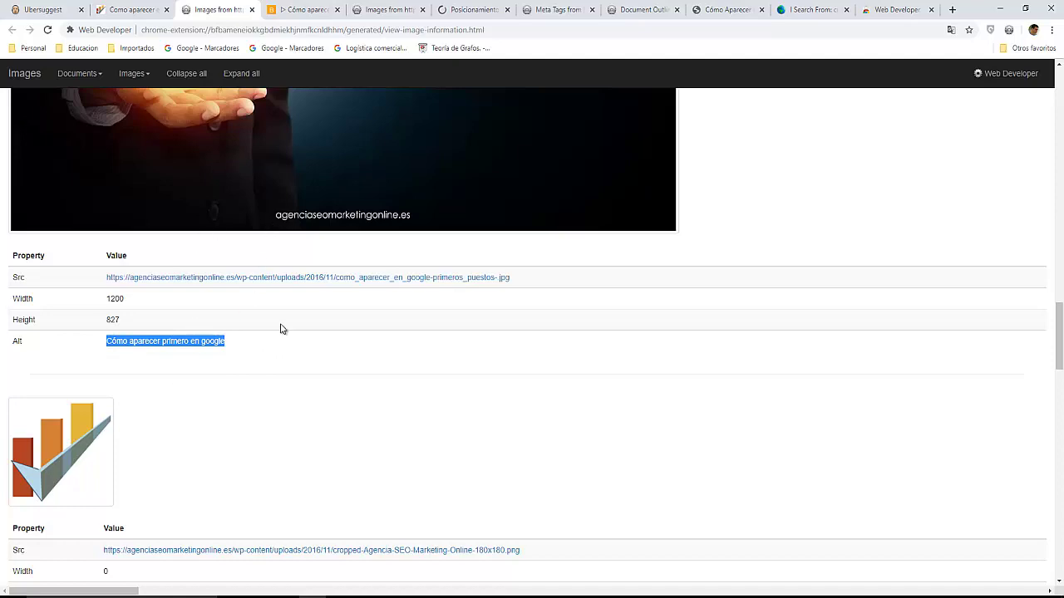
pyautogui.scroll(5, 370, 284)
pyautogui.scroll(15, 370, 284)
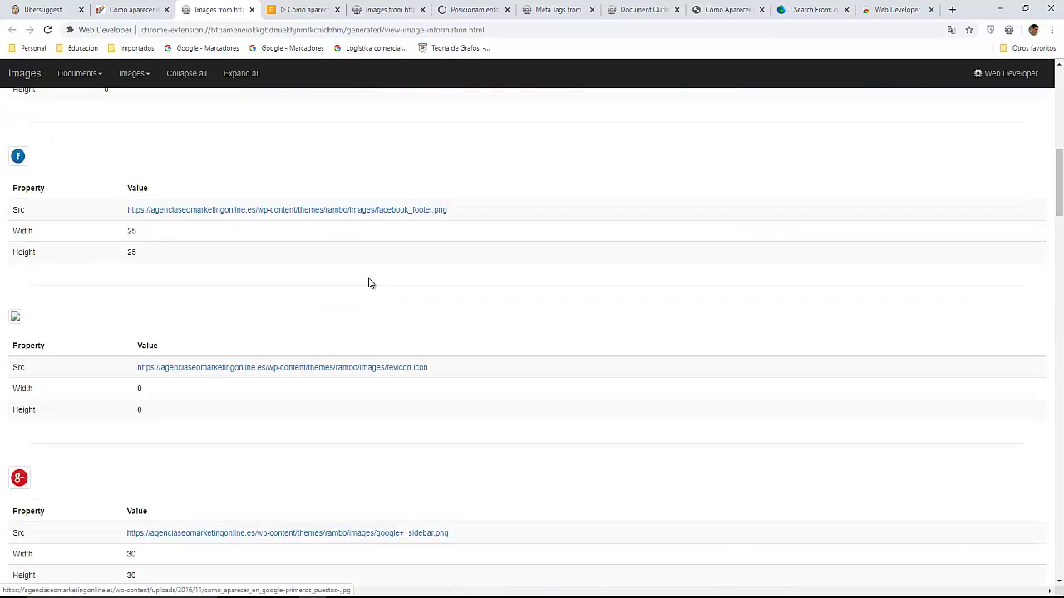